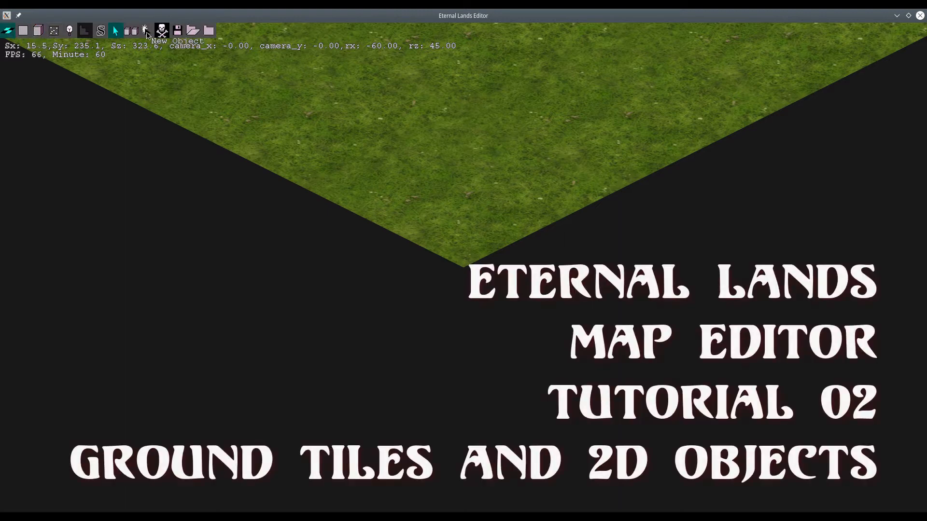
# - Browse both pages of the ground tile palette, including the liquid tiles, and close it
pyautogui.click(146, 32)
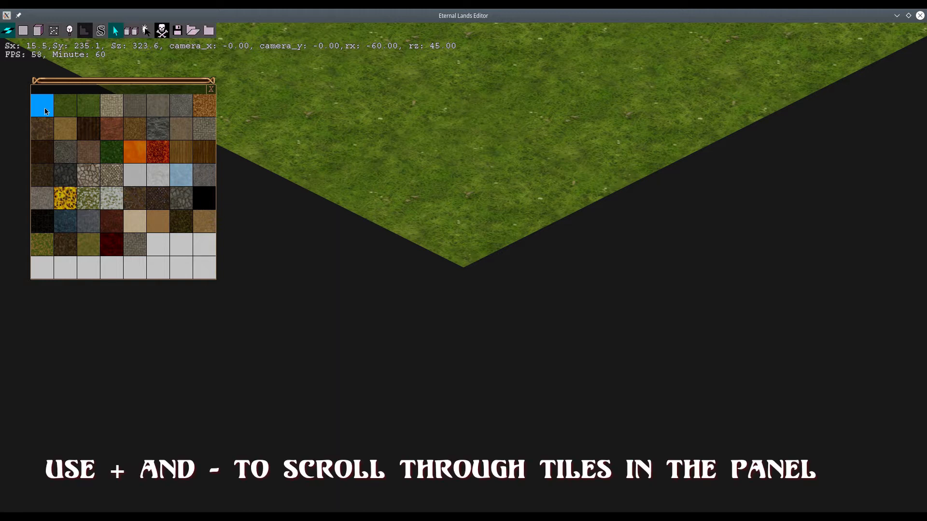
pyautogui.press('+')
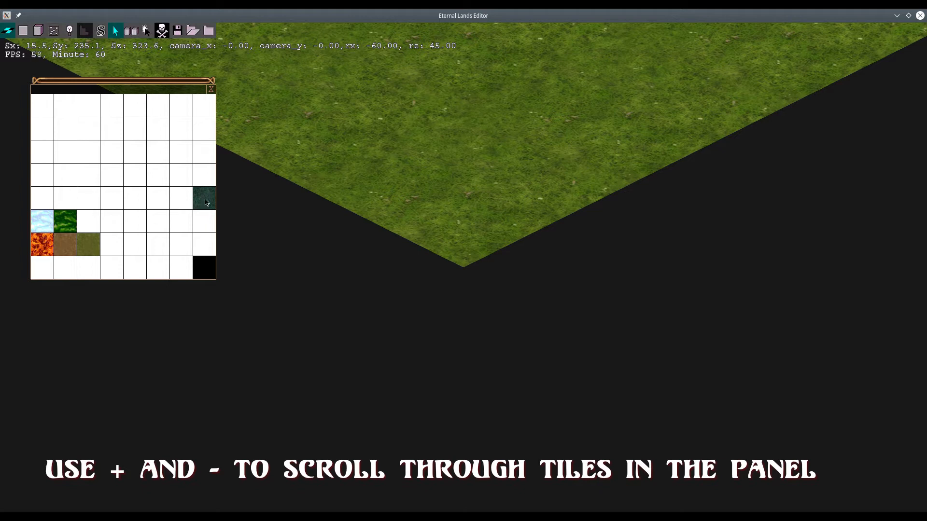
pyautogui.press('-')
pyautogui.click(211, 91)
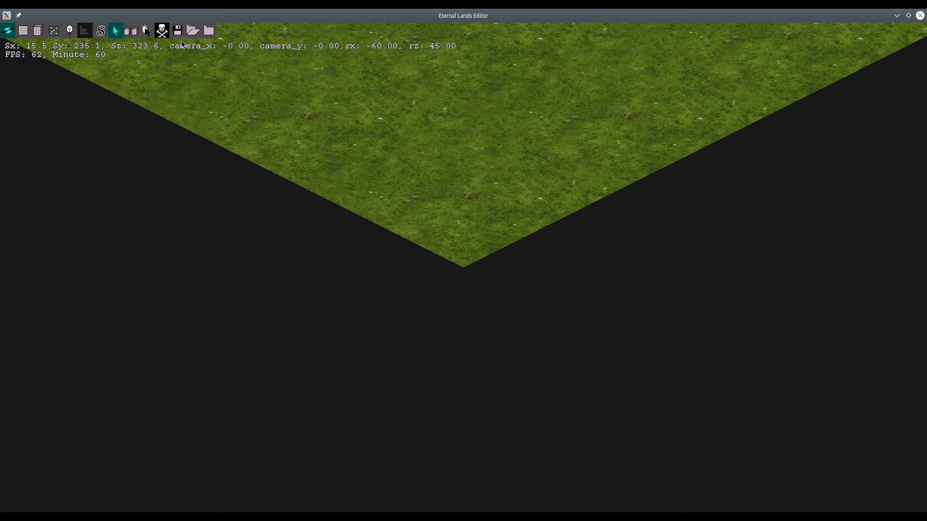
# - Open the existing sample map that lays out the ground and liquid tiles
pyautogui.click(192, 33)
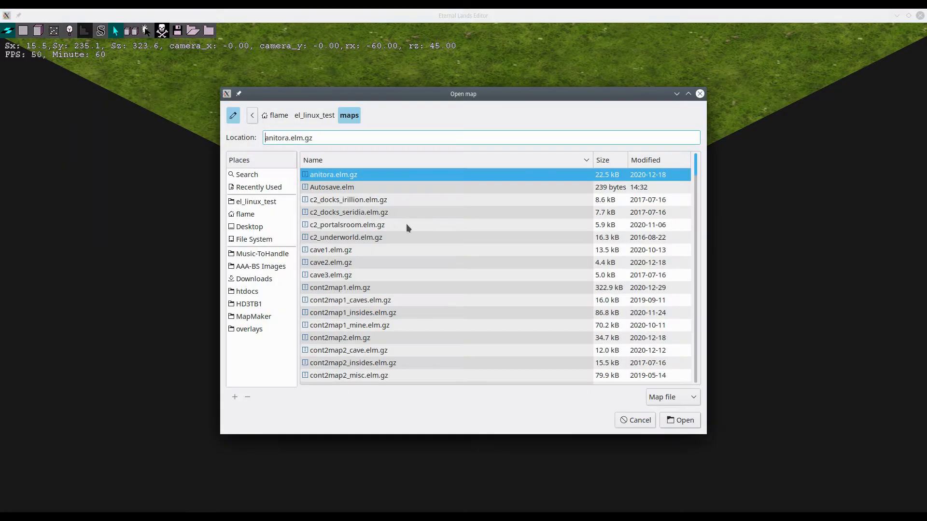
pyautogui.moveTo(698, 166); pyautogui.dragTo(708, 351)
pyautogui.click(384, 368)
pyautogui.click(681, 423)
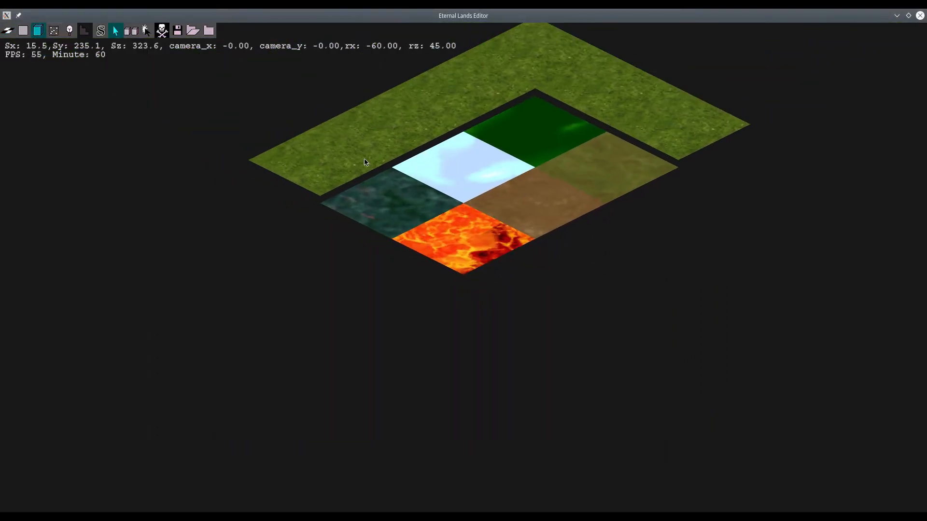
# - Examine the rows of ground tiles laid out in the sample map
pyautogui.scroll(-10, 365, 162)
pyautogui.press('w')
pyautogui.moveTo(570, 136); pyautogui.dragTo(363, 142, button='middle')
pyautogui.press('w')
pyautogui.press('w')
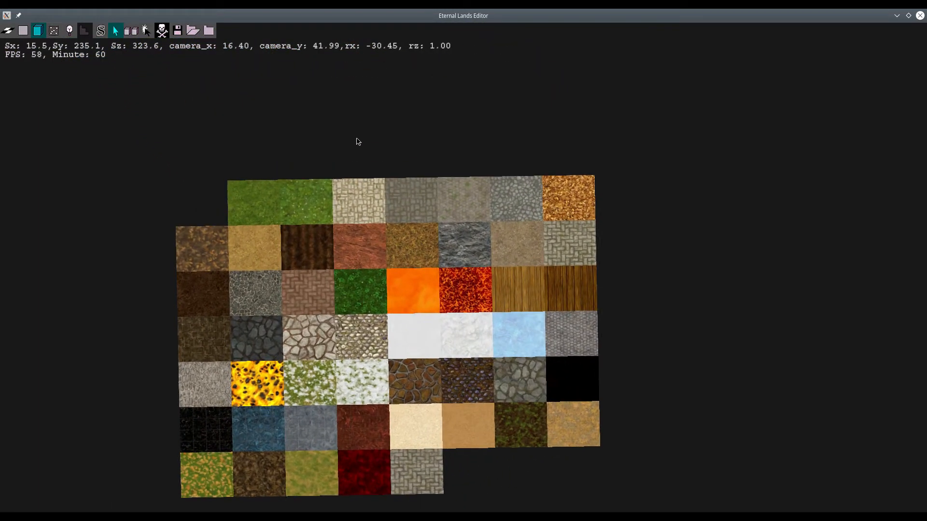
pyautogui.press('a')
pyautogui.press('a')
pyautogui.press('a')
pyautogui.press('a')
pyautogui.press('s')
pyautogui.press('s')
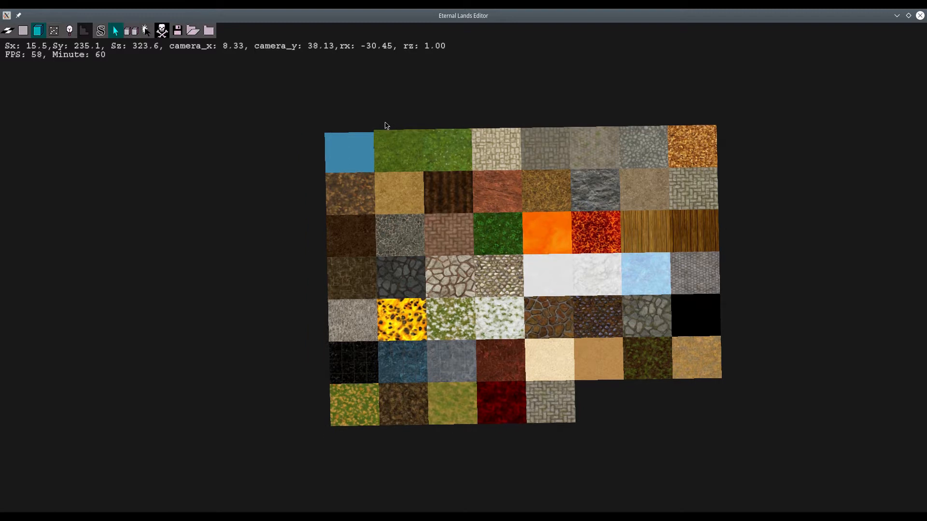
pyautogui.press('a')
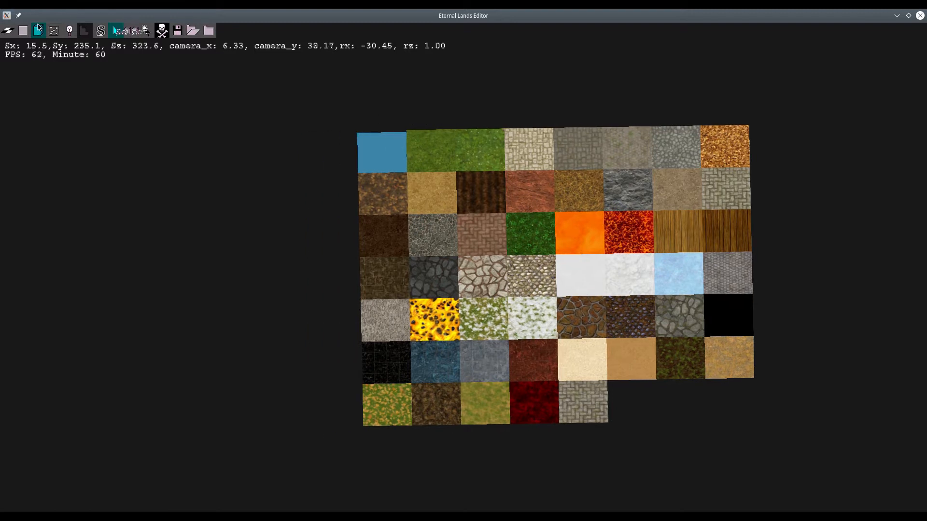
# - Switch to tile mode and show the ground tile palette to compare it with the tiles on the map
pyautogui.click(7, 30)
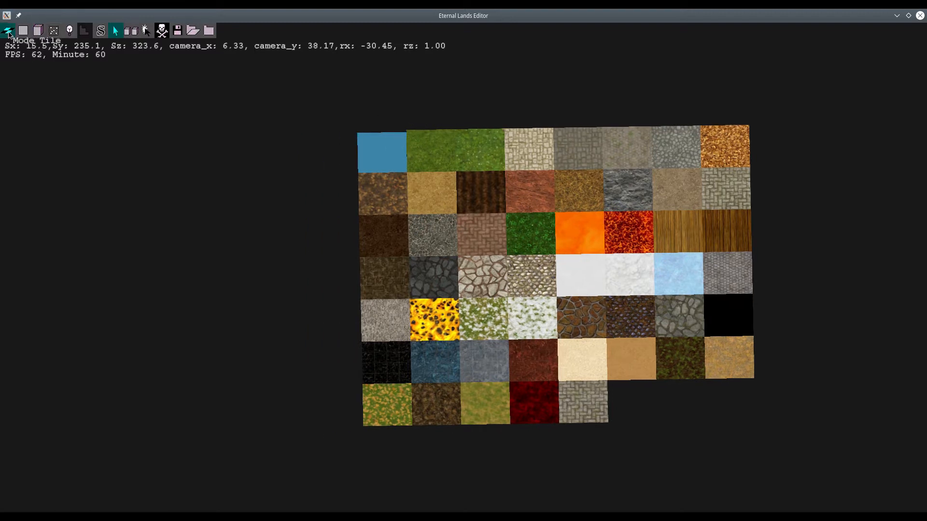
pyautogui.click(145, 35)
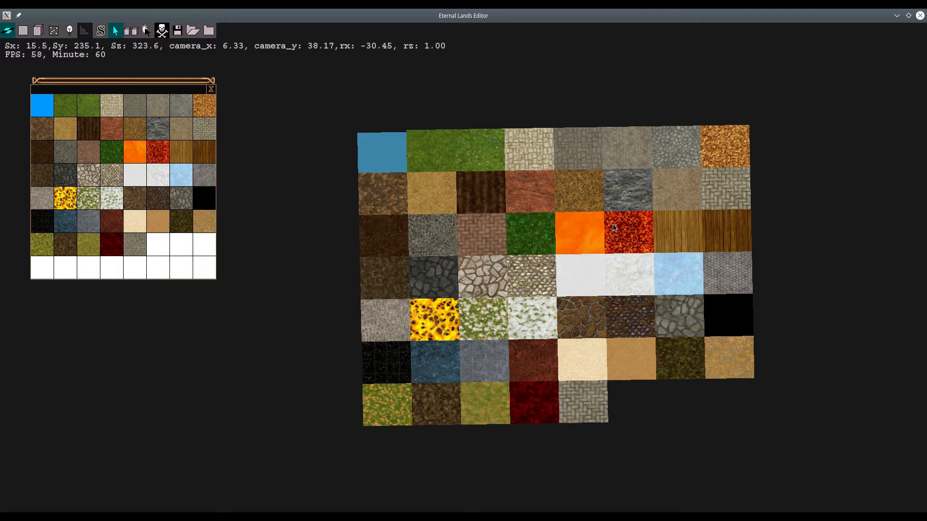
pyautogui.scroll(10, 359, 323)
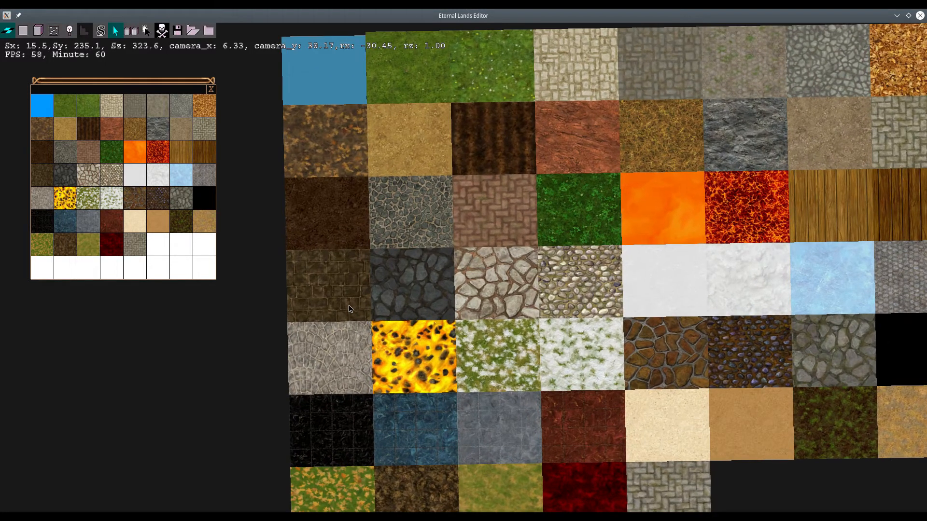
# - Clone the dark brown dirt tile from the last row into the empty area beyond the rows
pyautogui.press('s')
pyautogui.press('s')
pyautogui.press('s')
pyautogui.press('s')
pyautogui.press('s')
pyautogui.press('s')
pyautogui.press('s')
pyautogui.press('s')
pyautogui.press('s')
pyautogui.press('s')
pyautogui.press('s')
pyautogui.scroll(-1, 350, 121)
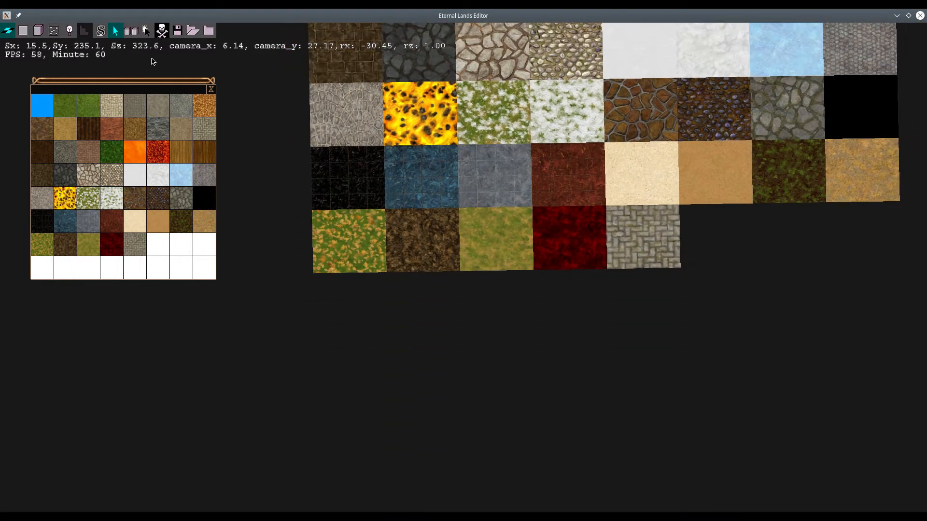
pyautogui.click(131, 32)
pyautogui.click(422, 246)
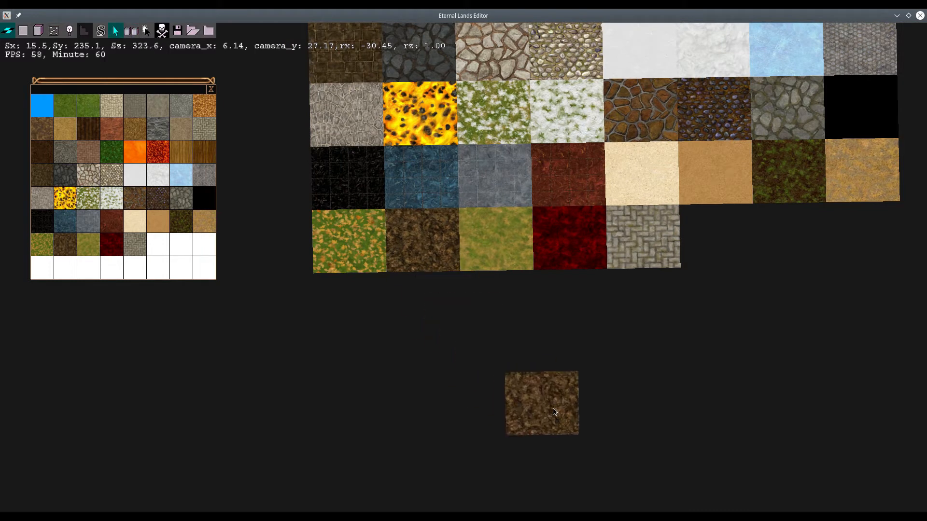
pyautogui.rightClick(565, 386)
# - Close the tile palette and, in height mode, paint the cloned dirt tile's whole area with a green height value
pyautogui.press('s')
pyautogui.press('s')
pyautogui.press('s')
pyautogui.press('s')
pyautogui.press('s')
pyautogui.press('s')
pyautogui.press('s')
pyautogui.press('s')
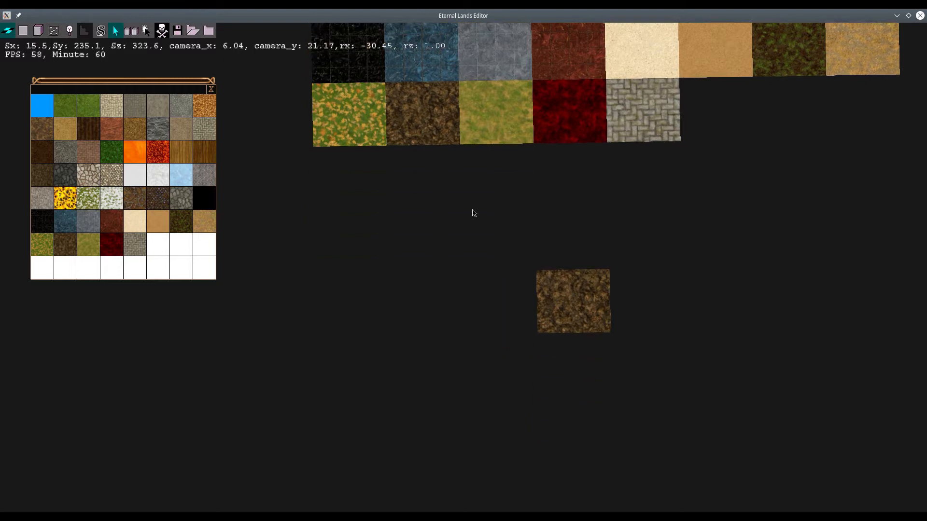
pyautogui.scroll(1, 434, 188)
pyautogui.press('d')
pyautogui.press('d')
pyautogui.press('s')
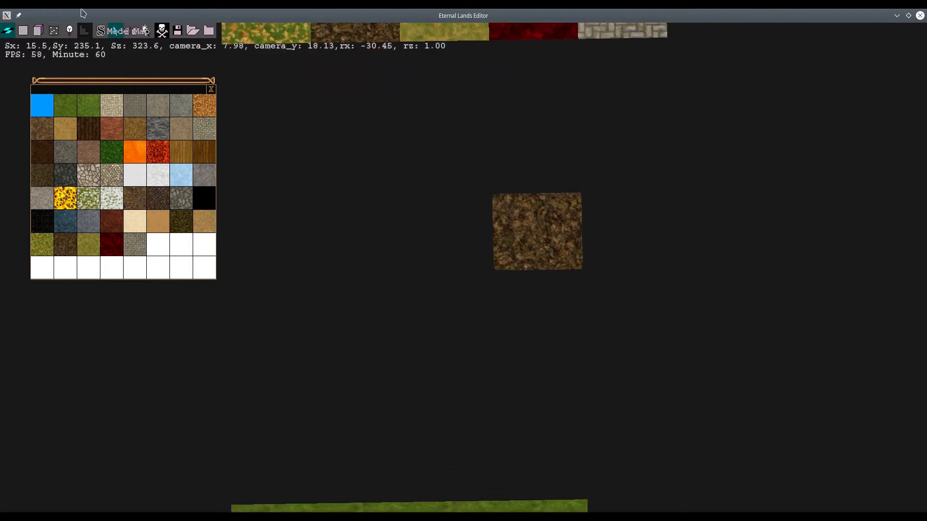
pyautogui.click(84, 32)
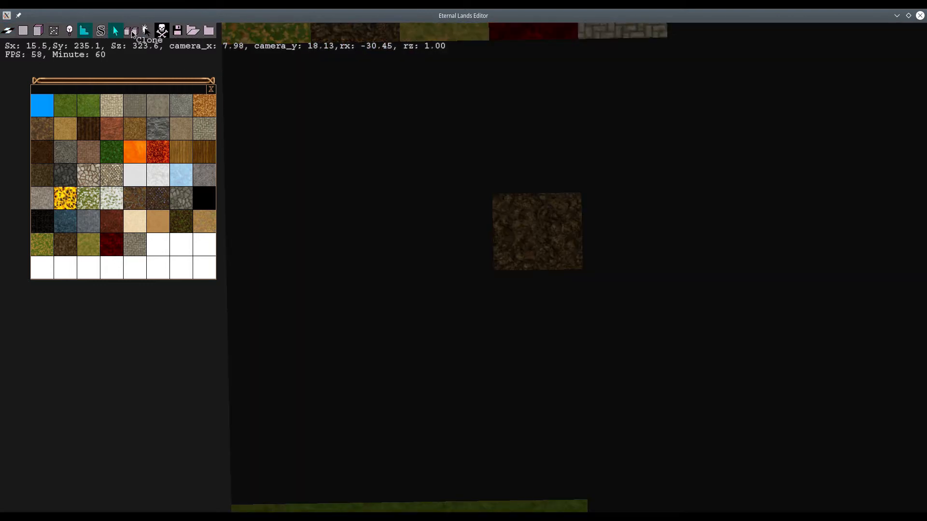
pyautogui.click(211, 89)
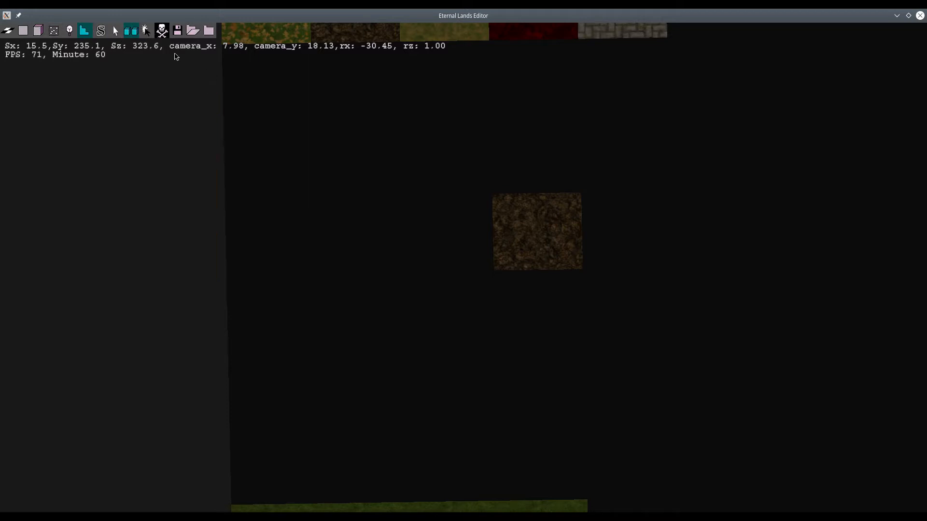
pyautogui.click(147, 32)
pyautogui.click(93, 121)
pyautogui.moveTo(497, 196)
pyautogui.mouseDown()
pyautogui.moveTo(525, 265)
pyautogui.moveTo(579, 263)
pyautogui.moveTo(572, 208)
pyautogui.moveTo(539, 202)
pyautogui.moveTo(564, 201)
pyautogui.moveTo(516, 215)
pyautogui.moveTo(519, 244)
pyautogui.moveTo(529, 227)
pyautogui.moveTo(549, 242)
pyautogui.mouseUp()
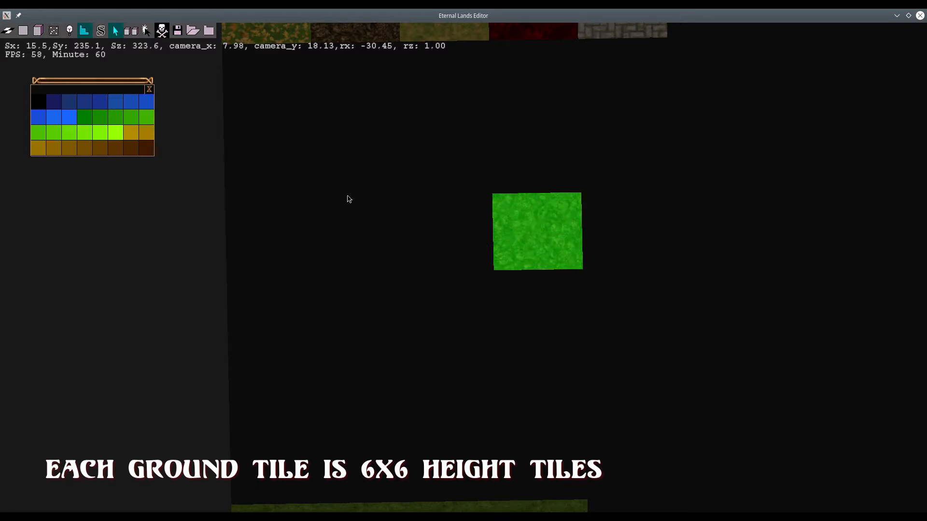
# - Show the grid to examine the height squares covering the cloned tile, and close the height palette
pyautogui.press('g')
pyautogui.scroll(5, 361, 197)
pyautogui.press('d')
pyautogui.press('d')
pyautogui.press('d')
pyautogui.press('w')
pyautogui.scroll(1, 336, 189)
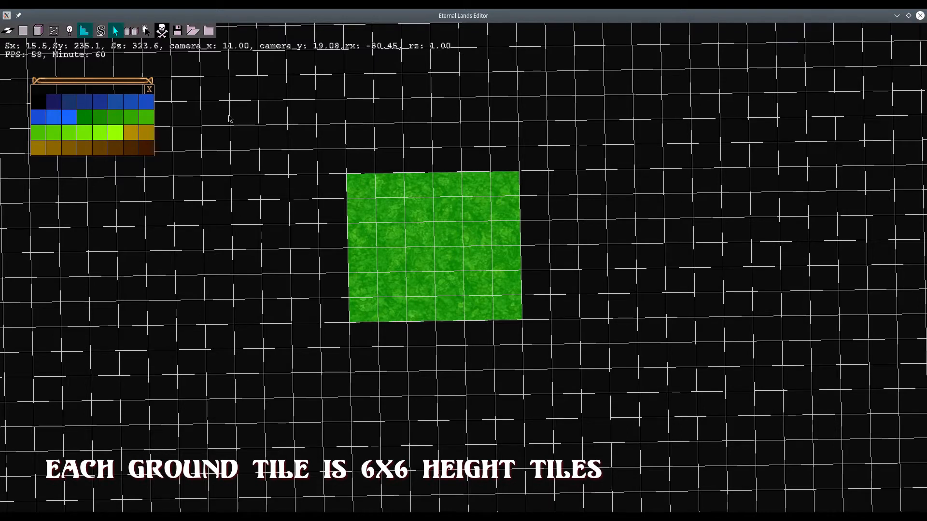
pyautogui.scroll(-3, 306, 132)
pyautogui.click(150, 89)
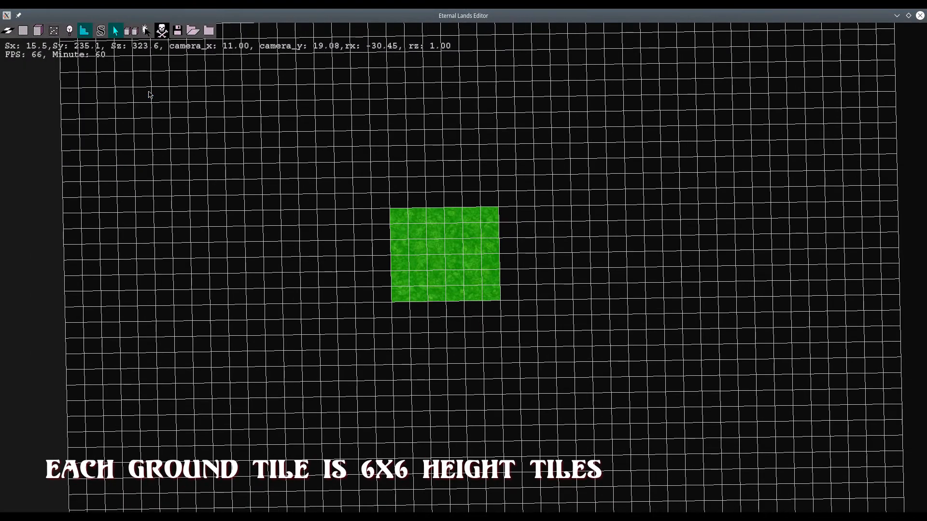
# - Return to tile mode and hide the grid over the laid-out ground tiles
pyautogui.press('a')
pyautogui.press('a')
pyautogui.scroll(-2, 268, 155)
pyautogui.scroll(-2, 268, 155)
pyautogui.press('a')
pyautogui.press('a')
pyautogui.press('a')
pyautogui.press('w')
pyautogui.press('w')
pyautogui.press('w')
pyautogui.press('w')
pyautogui.press('w')
pyautogui.press('w')
pyautogui.press('w')
pyautogui.press('w')
pyautogui.press('w')
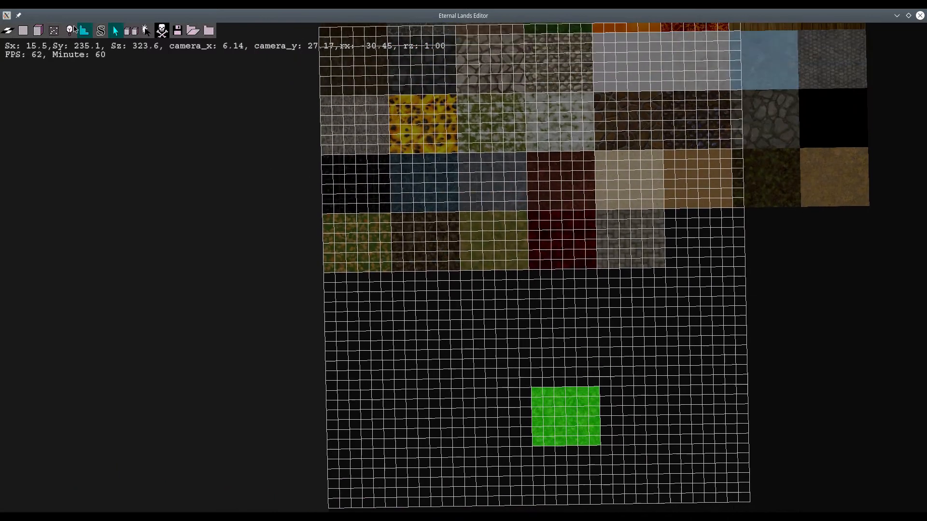
pyautogui.click(9, 31)
pyautogui.press('w')
pyautogui.press('w')
pyautogui.press('w')
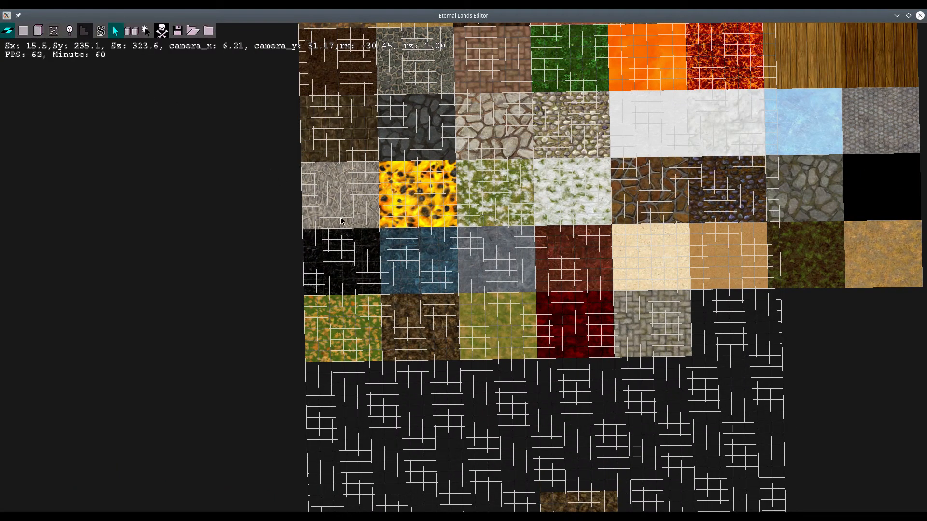
pyautogui.scroll(-5, 514, 248)
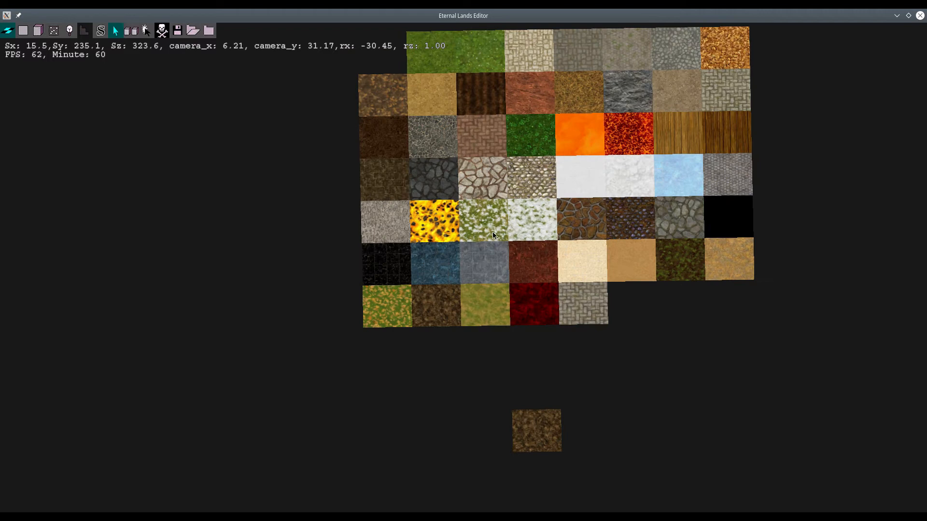
# - Examine the blue water tile's level against the neighbouring grass and leaf tiles from several angles
pyautogui.scroll(2, 447, 225)
pyautogui.press('w')
pyautogui.press('w')
pyautogui.press('w')
pyautogui.press('w')
pyautogui.press('w')
pyautogui.press('w')
pyautogui.press('w')
pyautogui.press('w')
pyautogui.press('w')
pyautogui.press('w')
pyautogui.press('w')
pyautogui.press('w')
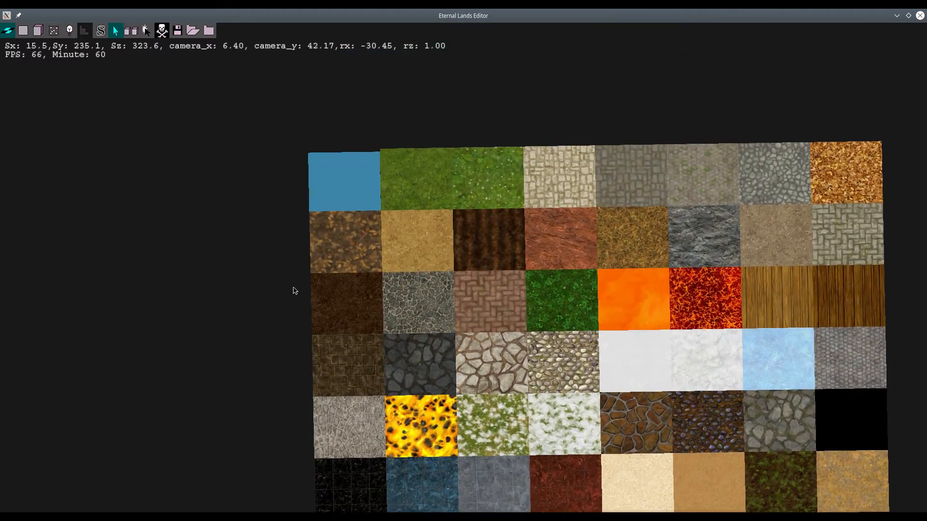
pyautogui.scroll(1, 211, 307)
pyautogui.scroll(1, 193, 305)
pyautogui.moveTo(193, 305); pyautogui.dragTo(259, 324, button='middle')
pyautogui.scroll(1, 248, 319)
pyautogui.press('a')
pyautogui.press('a')
pyautogui.press('a')
pyautogui.press('a')
pyautogui.press('a')
pyautogui.press('a')
pyautogui.press('a')
pyautogui.press('a')
pyautogui.press('a')
pyautogui.press('a')
pyautogui.press('a')
pyautogui.press('d')
pyautogui.press('d')
pyautogui.moveTo(405, 272); pyautogui.dragTo(725, 232, button='middle')
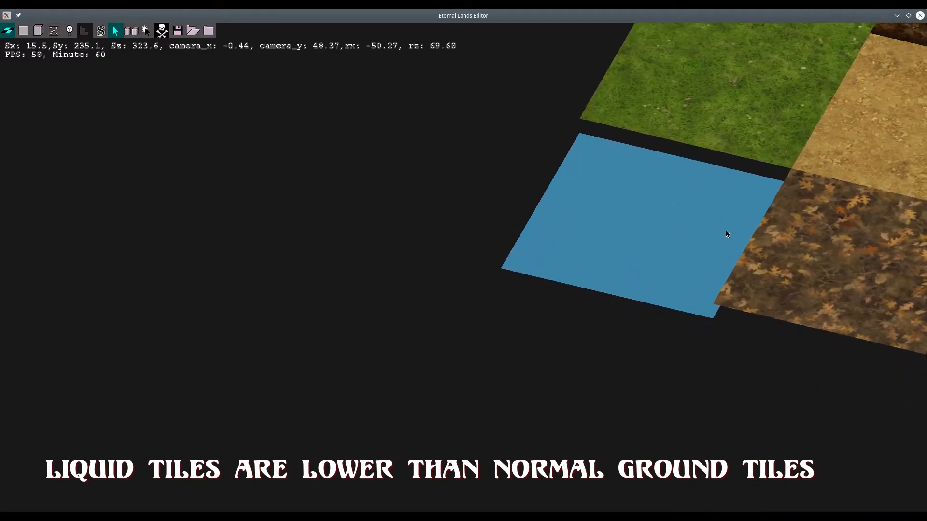
pyautogui.press('d')
pyautogui.moveTo(504, 246); pyautogui.dragTo(506, 249, button='middle')
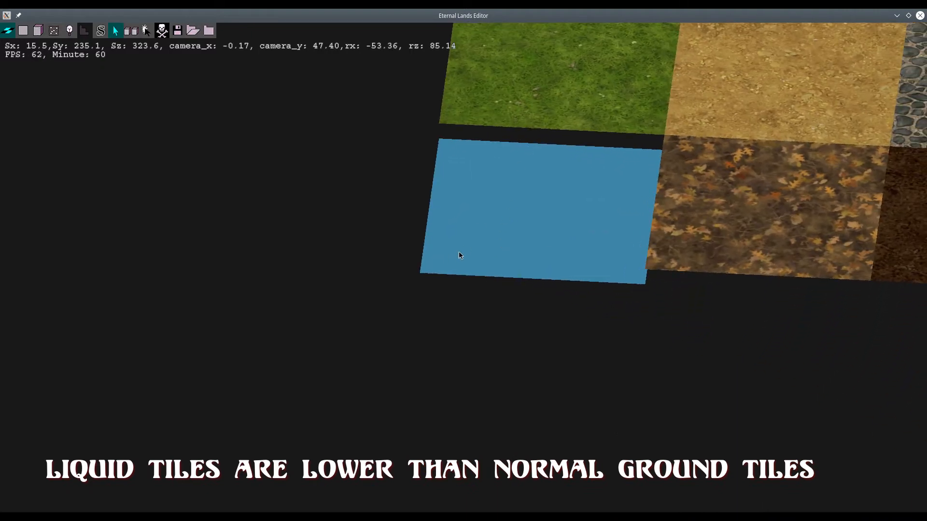
pyautogui.press('d')
pyautogui.press('d')
pyautogui.press('d')
pyautogui.moveTo(345, 243); pyautogui.dragTo(468, 217, button='middle')
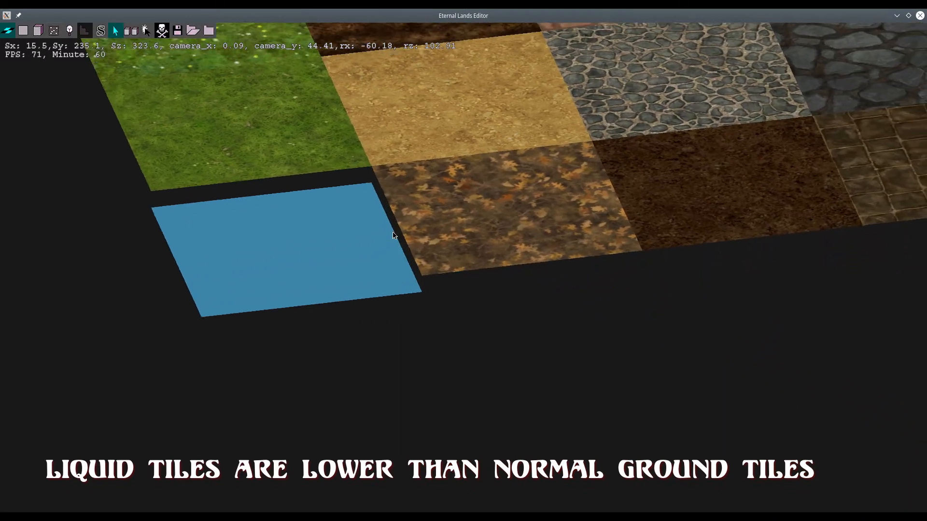
pyautogui.moveTo(240, 289); pyautogui.dragTo(272, 214, button='middle')
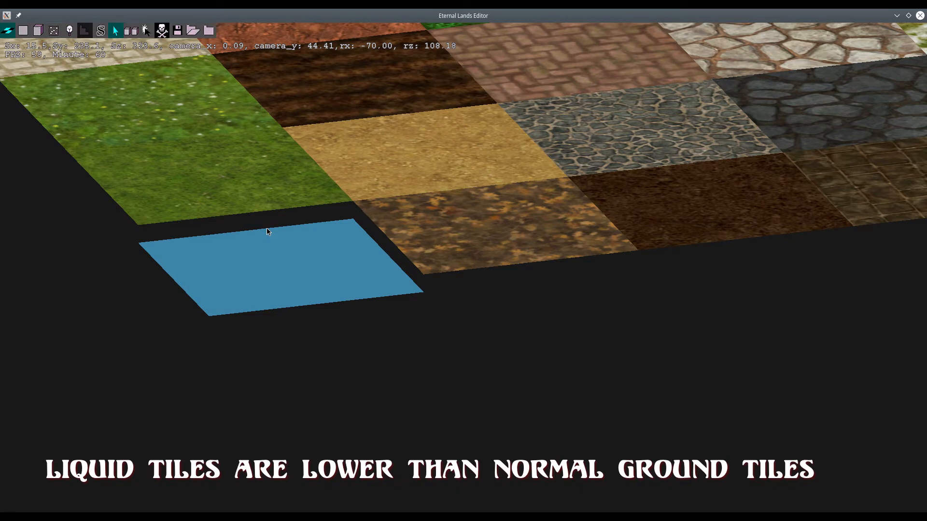
# - Examine the lava and other liquid tiles against the bordering grass tiles
pyautogui.scroll(-6, 266, 232)
pyautogui.press('d')
pyautogui.moveTo(471, 200); pyautogui.dragTo(175, 234, button='middle')
pyautogui.scroll(-2, 490, 190)
pyautogui.moveTo(491, 190); pyautogui.dragTo(411, 189, button='middle')
pyautogui.scroll(7, 531, 180)
pyautogui.scroll(3, 525, 178)
pyautogui.press('s')
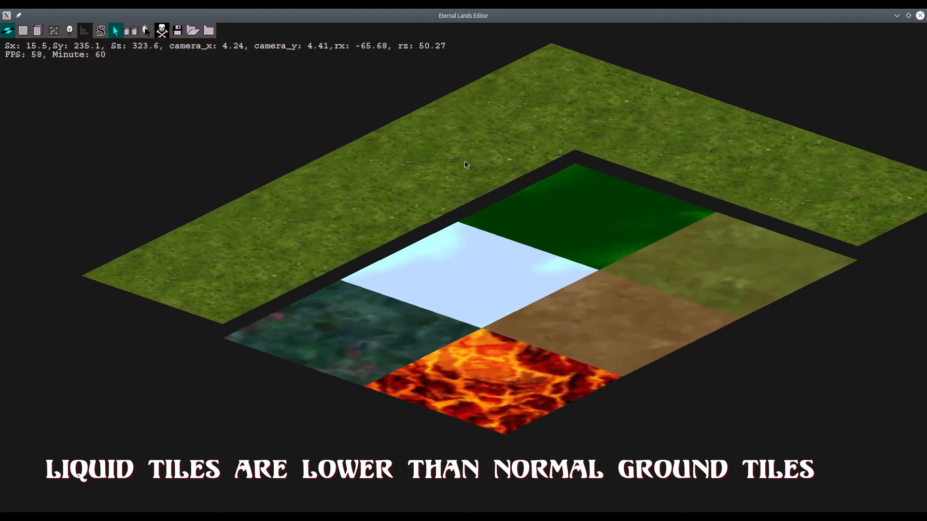
# - Review the liquid and regular tile pages in the ground tile palette, and close it
pyautogui.scroll(-2, 525, 177)
pyautogui.press('a')
pyautogui.click(144, 30)
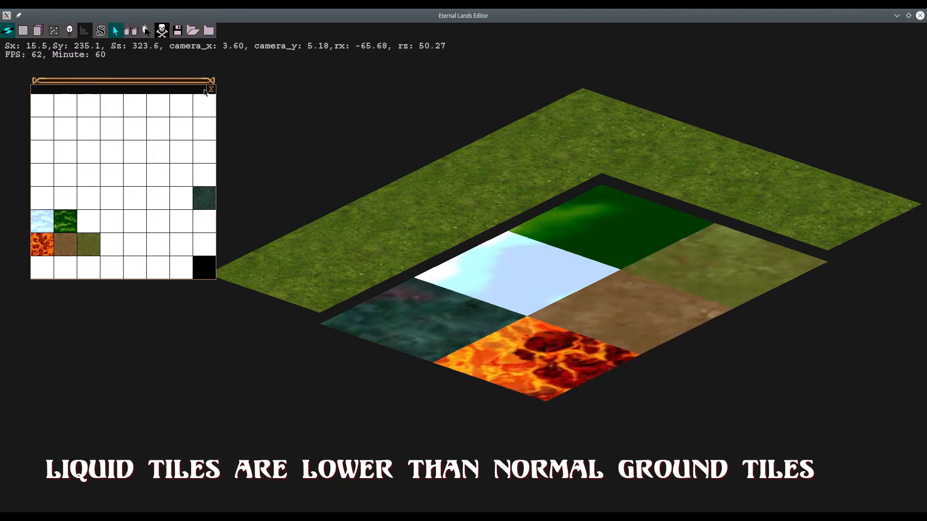
pyautogui.scroll(3, 204, 90)
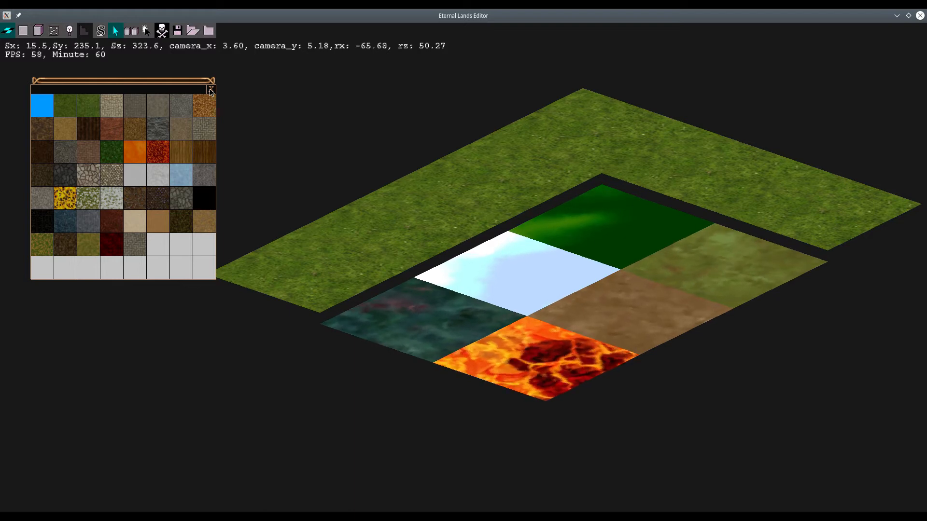
pyautogui.click(211, 92)
# - Survey the whole sample map, from the liquid tiles to the rows of ground tiles
pyautogui.press('Up')
pyautogui.press('Up')
pyautogui.press('Up')
pyautogui.press('Up')
pyautogui.press('Up')
pyautogui.press('Up')
pyautogui.press('Up')
pyautogui.press('Up')
pyautogui.press('Up')
pyautogui.press('Up')
pyautogui.press('Up')
pyautogui.scroll(-4, 531, 174)
pyautogui.moveTo(599, 165); pyautogui.dragTo(251, 140, button='middle')
pyautogui.scroll(-5, 480, 170)
pyautogui.press('Left')
pyautogui.press('Left')
pyautogui.press('Left')
pyautogui.press('Left')
pyautogui.moveTo(480, 170); pyautogui.dragTo(213, 131, button='middle')
pyautogui.press('w')
pyautogui.press('w')
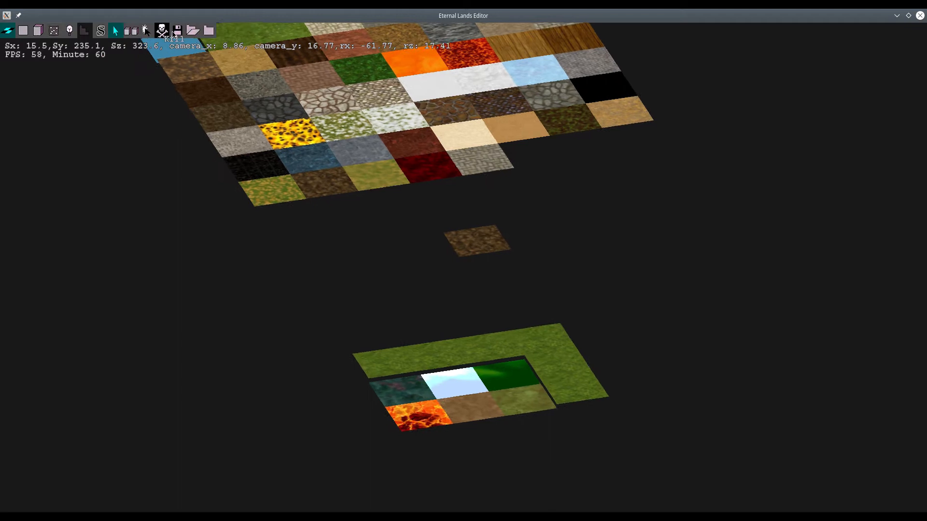
# - Create a new map with the Very Small [16x16] size
pyautogui.click(208, 30)
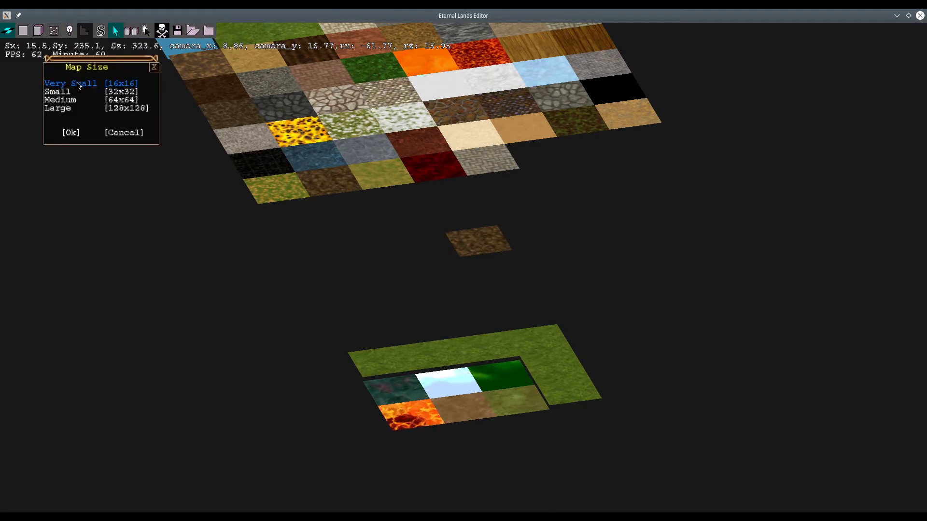
pyautogui.click(71, 133)
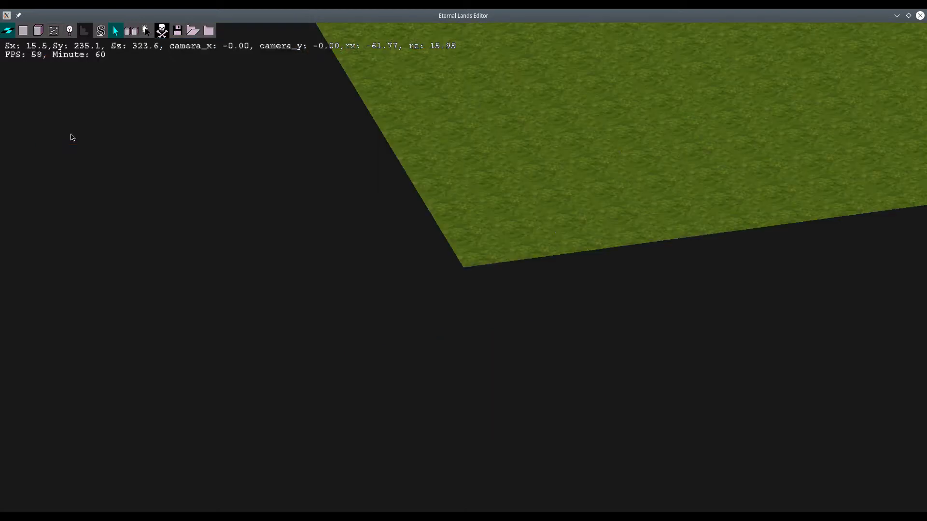
pyautogui.press('w')
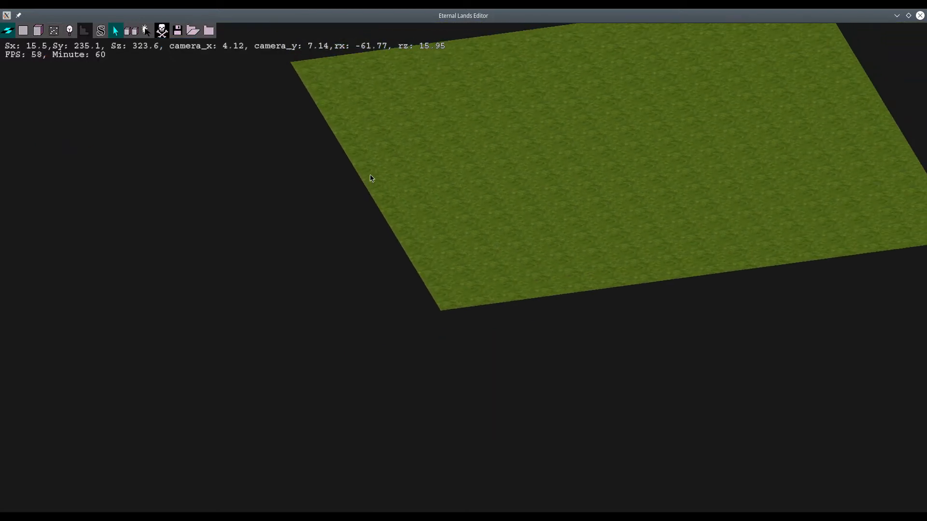
# - Paint a block of black ground tiles, two tiles wide and four tiles long, near the middle of the grass map
pyautogui.press('w')
pyautogui.press('d')
pyautogui.moveTo(586, 165); pyautogui.dragTo(322, 207, button='middle')
pyautogui.press('w')
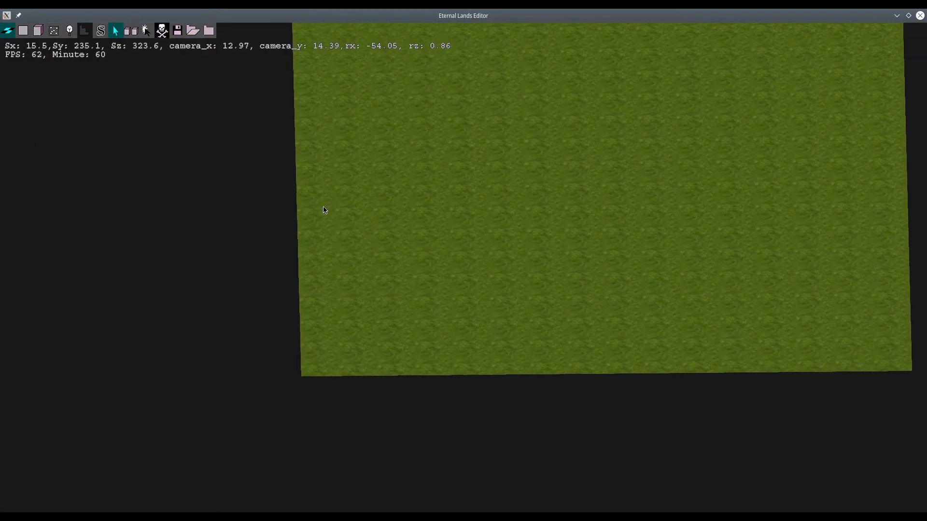
pyautogui.press('d')
pyautogui.press('w')
pyautogui.press('d')
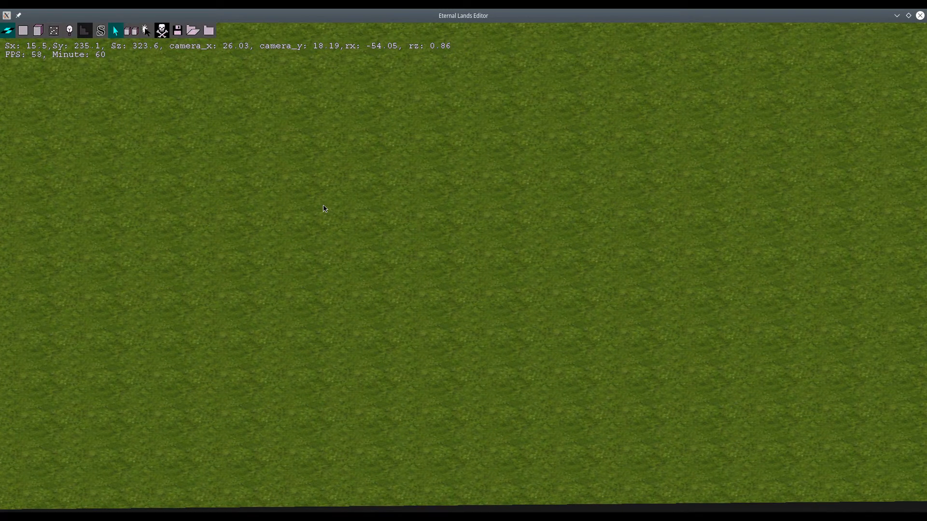
pyautogui.scroll(-5, 324, 208)
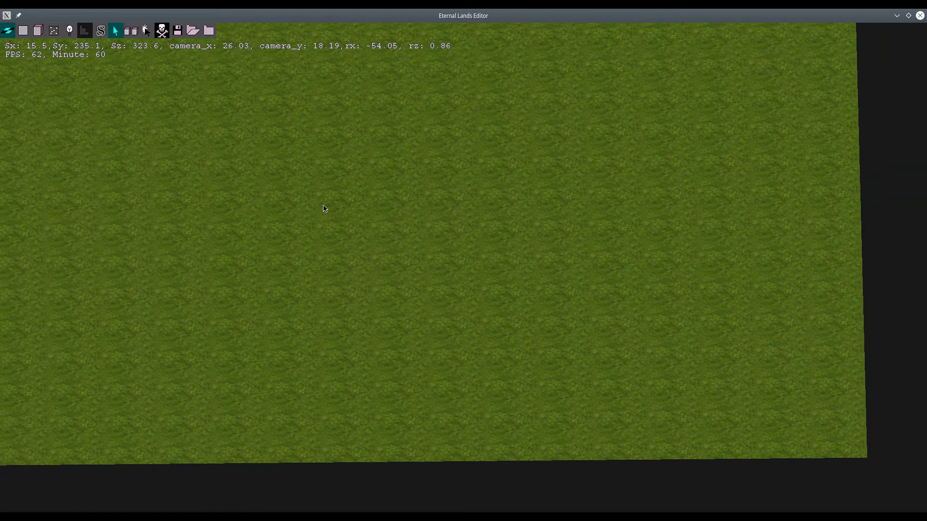
pyautogui.click(145, 31)
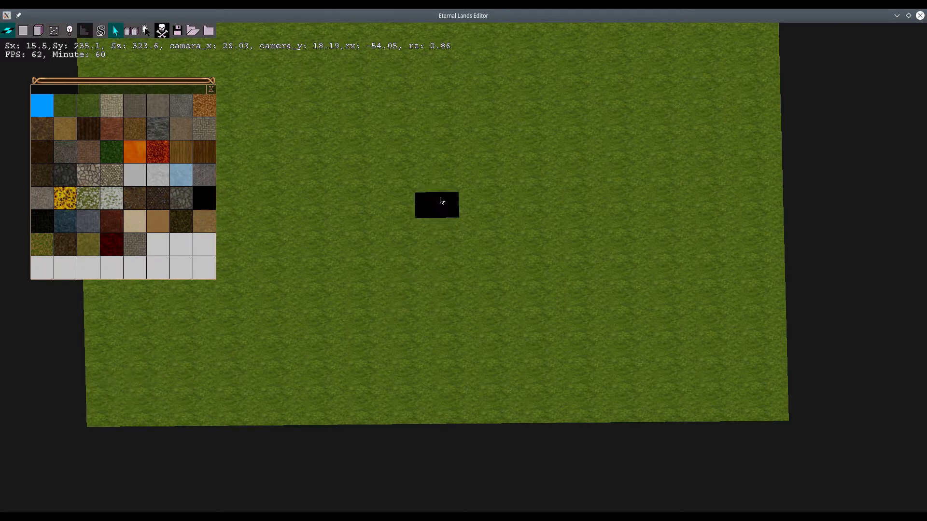
pyautogui.moveTo(415, 165)
pyautogui.mouseDown()
pyautogui.moveTo(411, 220)
pyautogui.moveTo(449, 163)
pyautogui.mouseUp()
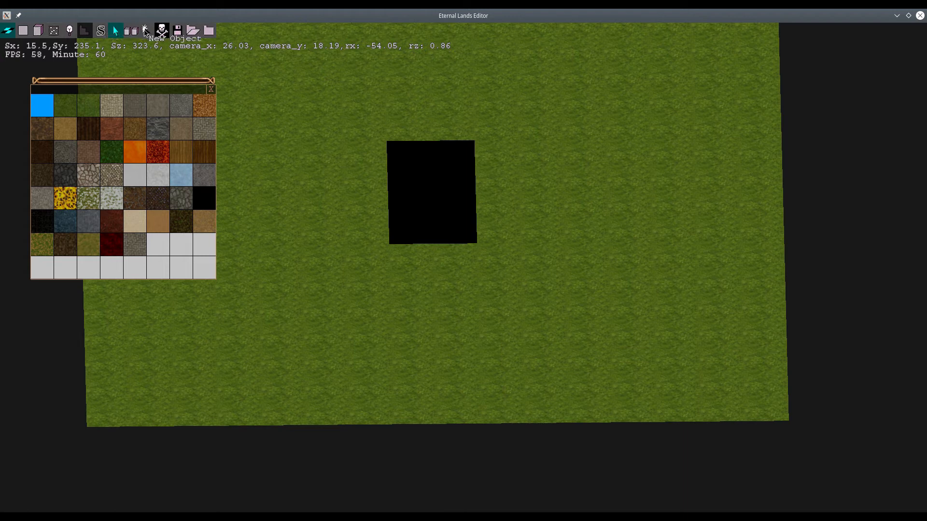
# - Delete a two-by-four block of grass tiles beside the black tiles, leaving a strip of grass between them
pyautogui.click(162, 31)
pyautogui.click(563, 150)
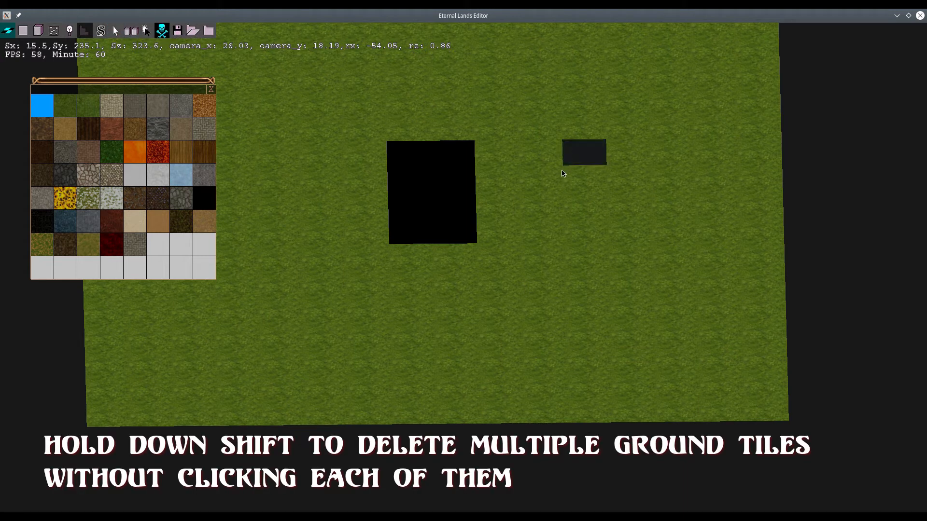
pyautogui.click(573, 179)
pyautogui.click(579, 231)
pyautogui.click(579, 214)
pyautogui.keyDown('shift'); pyautogui.moveTo(561, 238); pyautogui.dragTo(551, 153); pyautogui.keyUp('shift')
# - Compare the black tiles with the gap of deleted tiles from several angles, and close the tile palette
pyautogui.moveTo(404, 168); pyautogui.dragTo(475, 209, button='middle')
pyautogui.scroll(5, 476, 209)
pyautogui.press('w')
pyautogui.press('w')
pyautogui.moveTo(559, 68); pyautogui.dragTo(542, 155, button='middle')
pyautogui.press('d')
pyautogui.scroll(1, 654, 238)
pyautogui.moveTo(454, 148); pyautogui.dragTo(504, 146, button='middle')
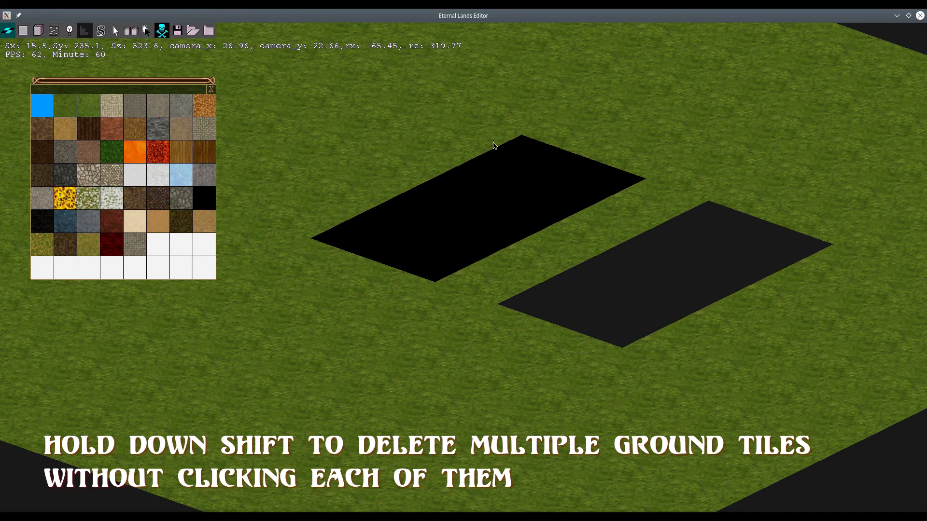
pyautogui.click(211, 89)
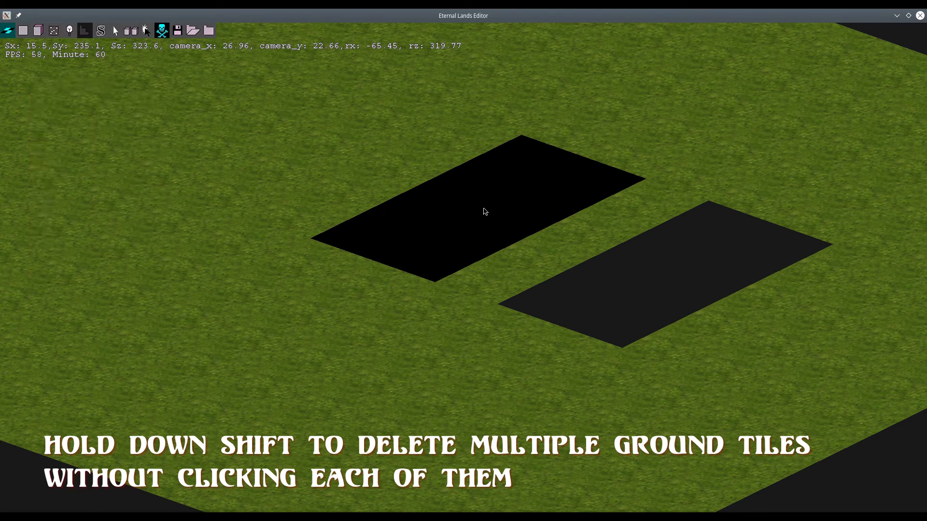
pyautogui.press('d')
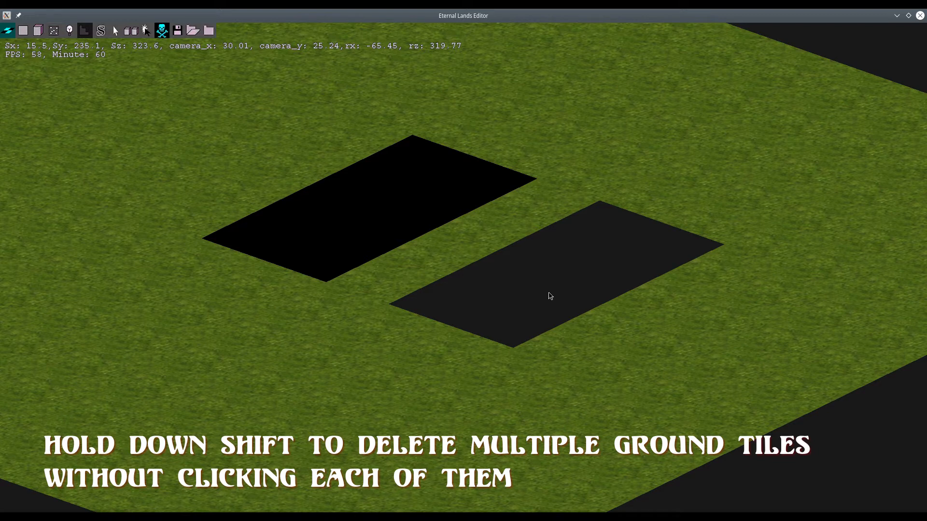
pyautogui.moveTo(532, 310); pyautogui.dragTo(281, 129, button='middle')
pyautogui.scroll(-1, 299, 160)
# - Add Column 1 from the Columns group of the Statues-Bricks-Signs objects to the map, and close the object browser
pyautogui.click(115, 31)
pyautogui.click(38, 32)
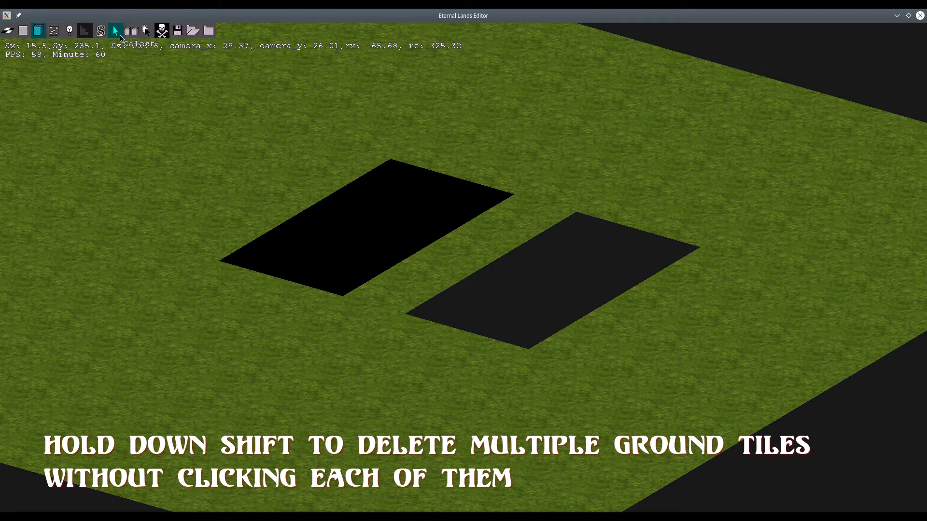
pyautogui.click(145, 31)
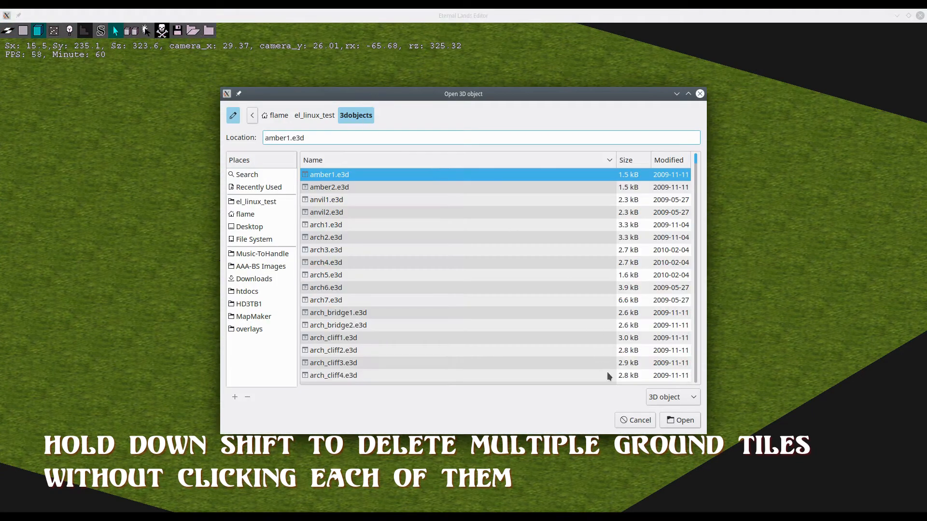
pyautogui.click(680, 420)
pyautogui.press('b')
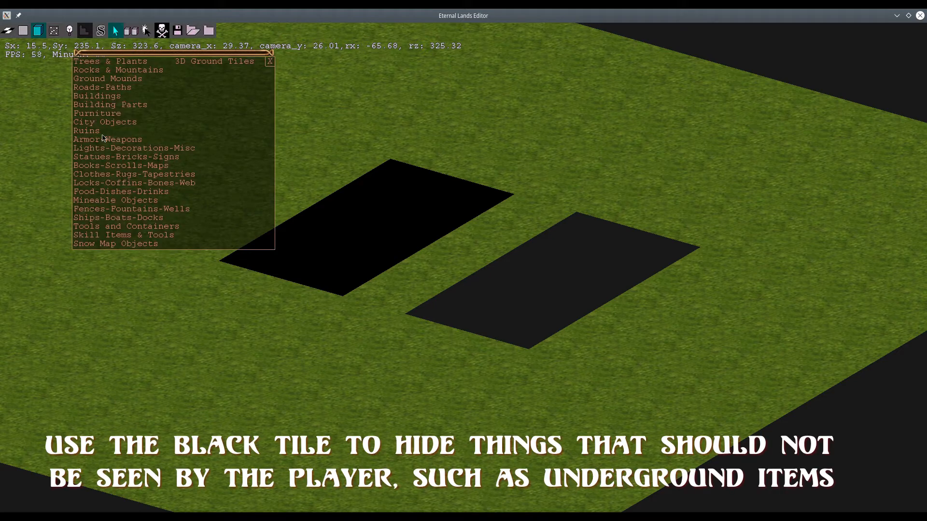
pyautogui.click(115, 157)
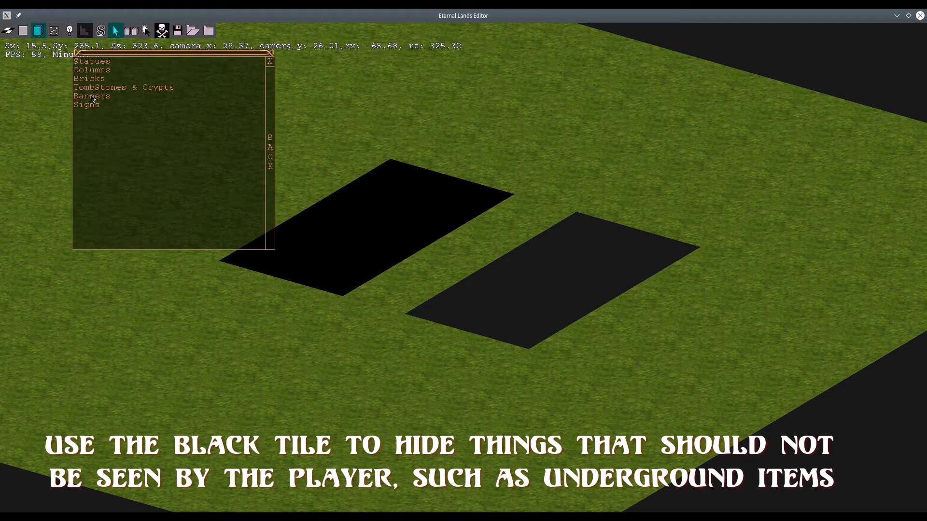
pyautogui.click(97, 70)
pyautogui.click(122, 85)
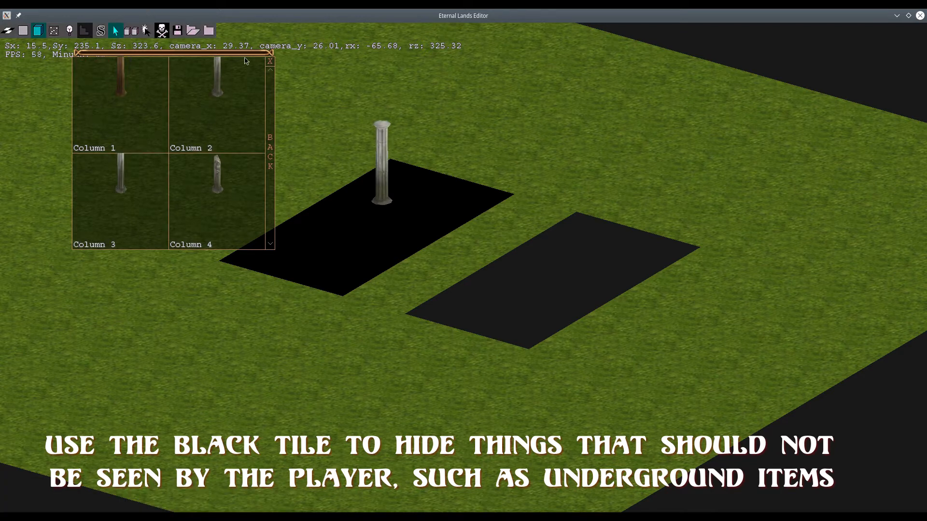
pyautogui.click(270, 62)
# - Move the column over the gap of deleted tiles and lower it to a Z position of -1.80
pyautogui.moveTo(385, 193)
pyautogui.mouseDown()
pyautogui.moveTo(370, 212)
pyautogui.moveTo(367, 250)
pyautogui.moveTo(512, 310)
pyautogui.moveTo(437, 270)
pyautogui.moveTo(400, 268)
pyautogui.moveTo(488, 306)
pyautogui.moveTo(547, 316)
pyautogui.mouseUp()
pyautogui.press('pagedown')
pyautogui.press('pagedown')
pyautogui.press('pagedown')
pyautogui.press('pagedown')
pyautogui.press('pagedown')
pyautogui.press('pagedown')
pyautogui.press('pagedown')
pyautogui.press('pagedown')
pyautogui.press('pagedown')
pyautogui.press('pagedown')
pyautogui.press('pagedown')
pyautogui.press('pagedown')
pyautogui.press('pagedown')
pyautogui.press('pagedown')
pyautogui.press('pagedown')
pyautogui.press('pagedown')
pyautogui.press('pagedown')
pyautogui.press('pagedown')
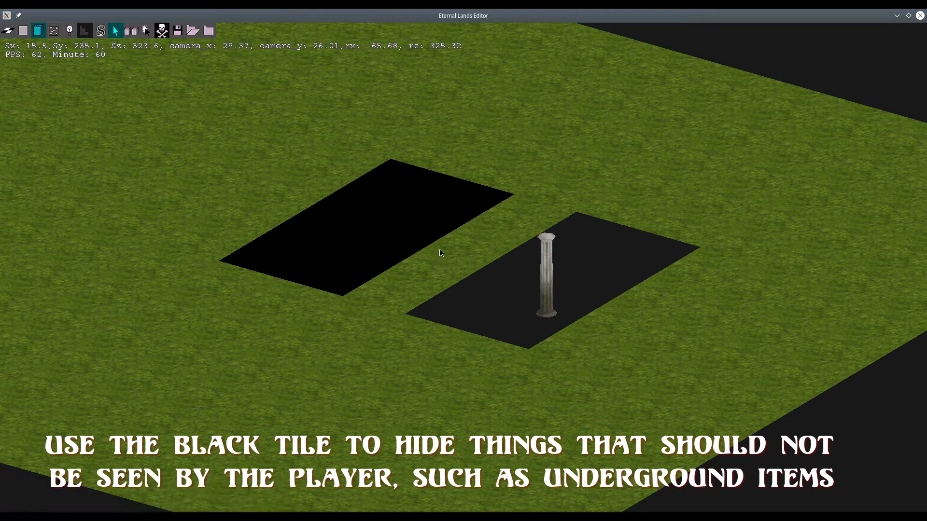
# - Clone the lowered column and place the copy within the block of black tiles
pyautogui.click(133, 34)
pyautogui.click(547, 297)
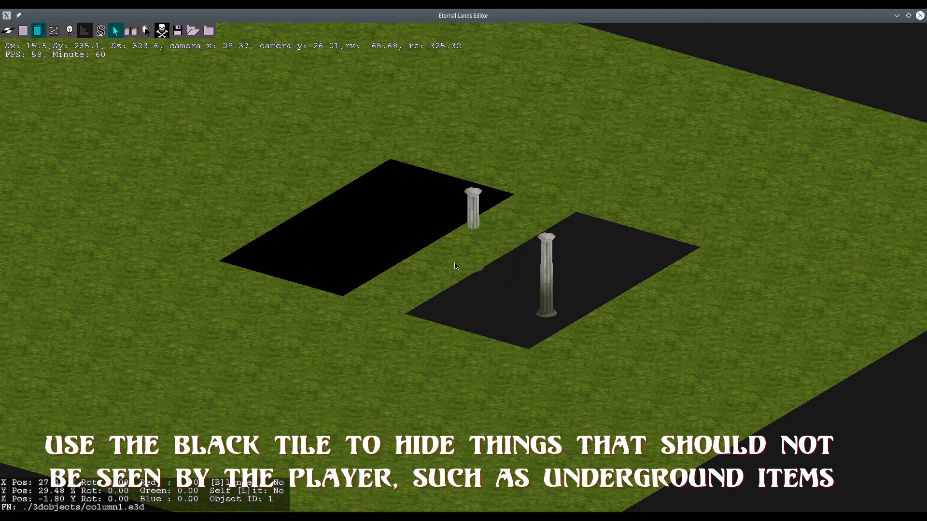
pyautogui.click(362, 269)
# - Compare how much of each column shows over the black tiles and over the gap of deleted tiles
pyautogui.moveTo(191, 277); pyautogui.dragTo(585, 325, button='middle')
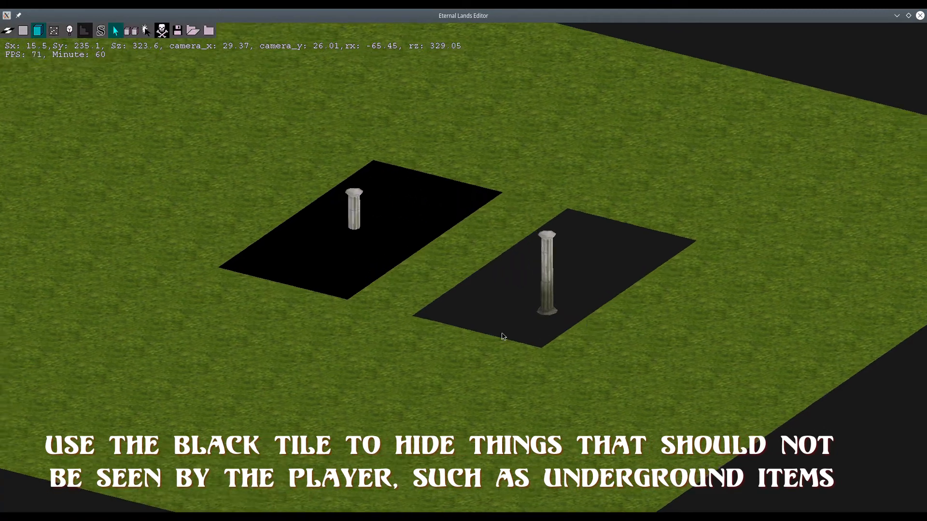
pyautogui.scroll(3, 291, 300)
pyautogui.moveTo(291, 300); pyautogui.dragTo(476, 300, button='middle')
pyautogui.press('w')
pyautogui.scroll(5, 415, 262)
pyautogui.press('a')
pyautogui.press('a')
pyautogui.moveTo(688, 269); pyautogui.dragTo(588, 213, button='middle')
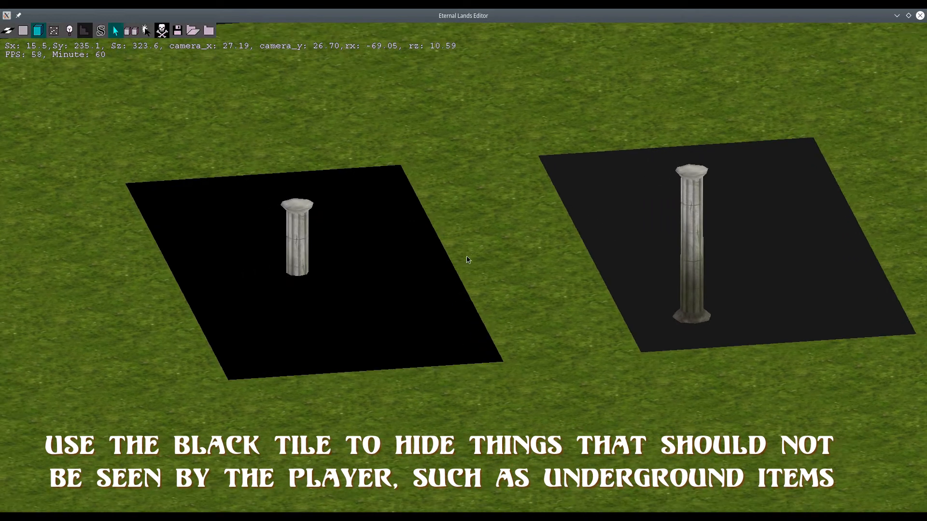
pyautogui.scroll(-6, 468, 259)
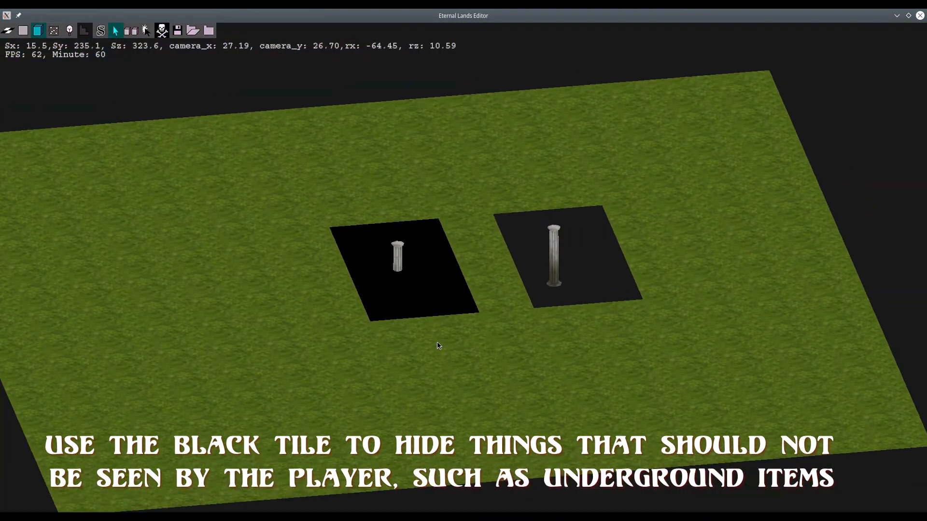
pyautogui.moveTo(438, 346); pyautogui.dragTo(441, 342, button='middle')
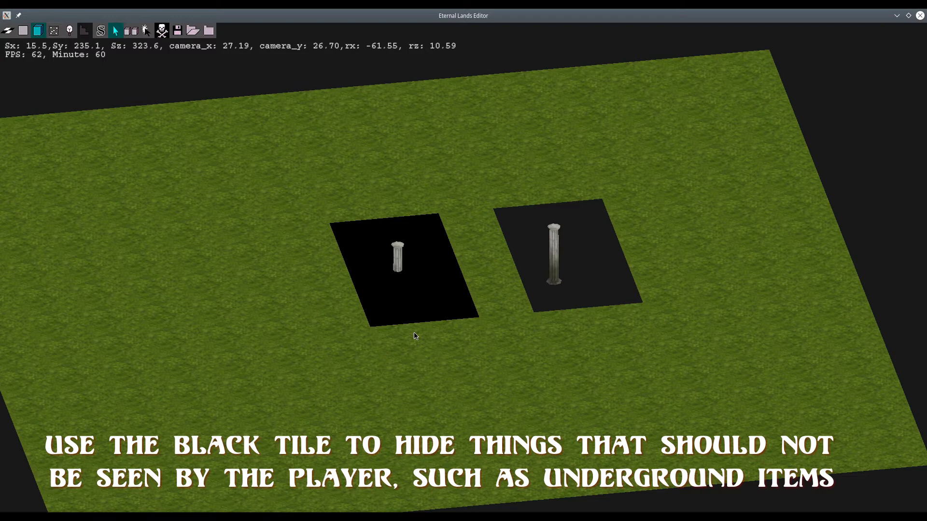
pyautogui.scroll(2, 411, 334)
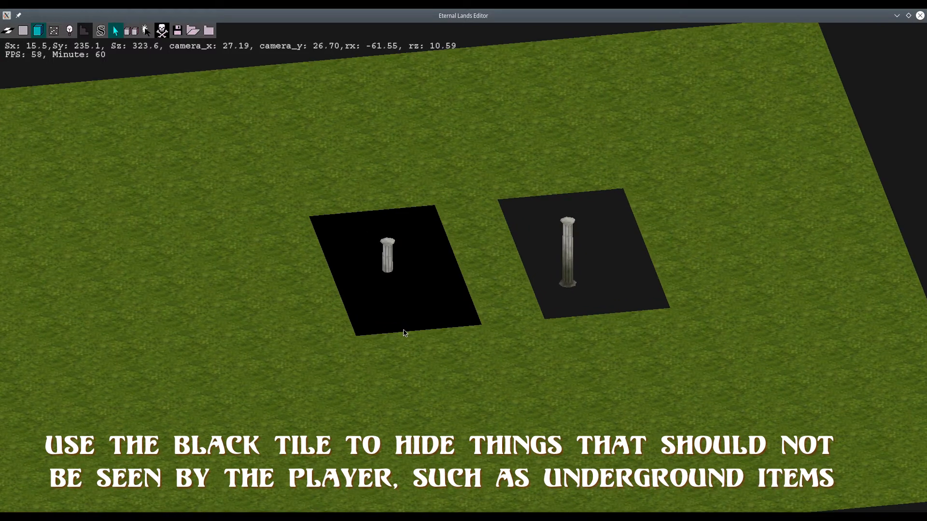
# - Create a new map with the Very Small [16x16] size to replace the column example
pyautogui.click(205, 33)
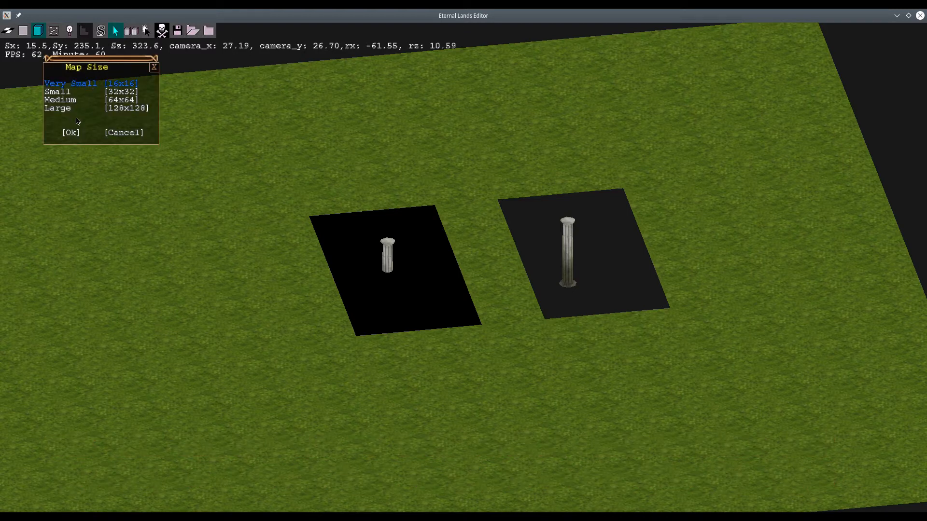
pyautogui.click(71, 134)
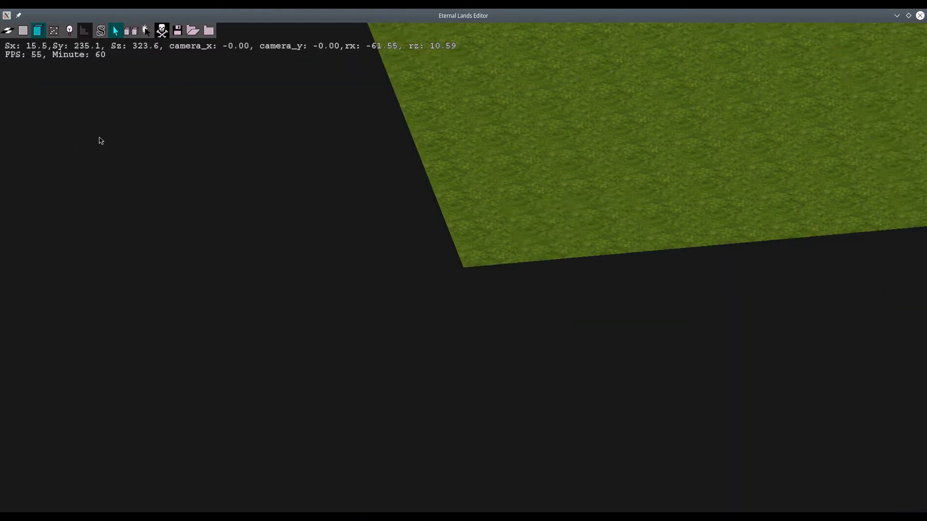
# - Survey the new grass map from its near corner toward its interior
pyautogui.press('w')
pyautogui.press('w')
pyautogui.press('w')
pyautogui.press('w')
pyautogui.press('w')
pyautogui.press('w')
pyautogui.press('w')
pyautogui.press('w')
pyautogui.press('w')
pyautogui.press('w')
pyautogui.press('w')
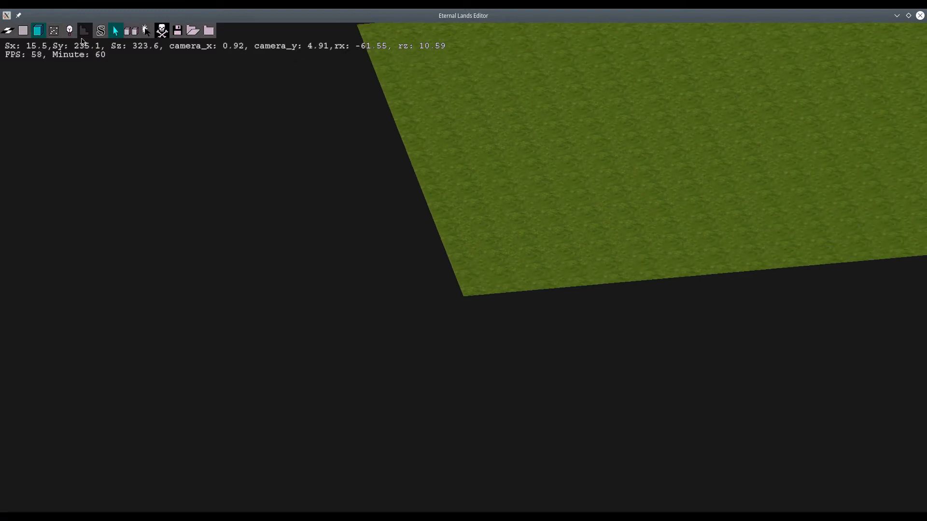
pyautogui.press('d')
pyautogui.press('d')
pyautogui.press('d')
pyautogui.press('d')
pyautogui.press('d')
pyautogui.scroll(1, 346, 189)
pyautogui.press('d')
pyautogui.press('w')
pyautogui.press('w')
pyautogui.press('w')
pyautogui.press('w')
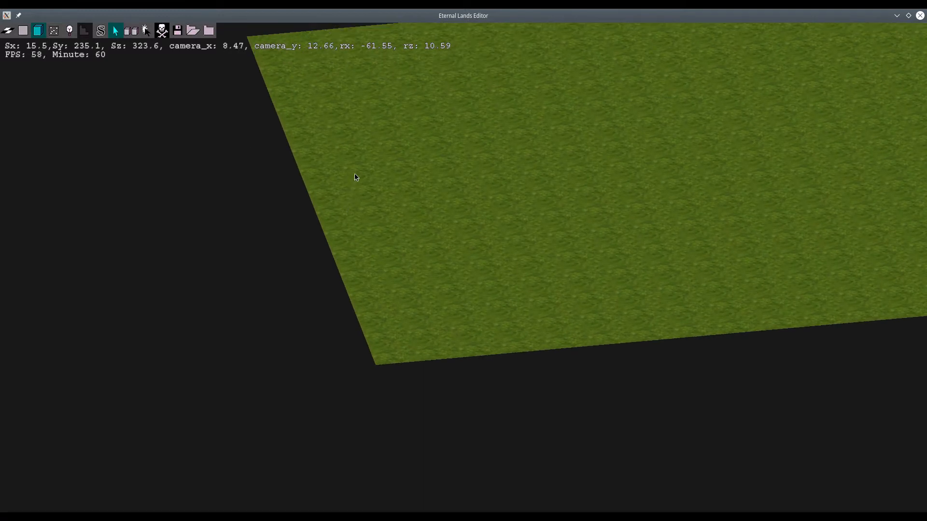
pyautogui.scroll(-3, 425, 145)
pyautogui.press('d')
pyautogui.press('d')
pyautogui.press('d')
pyautogui.press('d')
pyautogui.moveTo(427, 219); pyautogui.dragTo(427, 165, button='middle')
pyautogui.press('w')
pyautogui.press('w')
pyautogui.press('w')
pyautogui.press('w')
pyautogui.press('w')
pyautogui.press('w')
pyautogui.press('w')
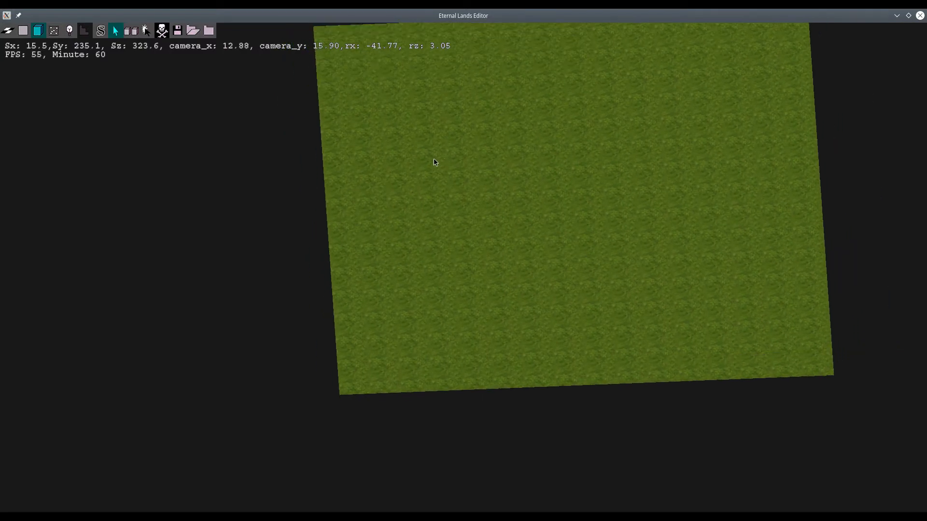
pyautogui.scroll(5, 398, 218)
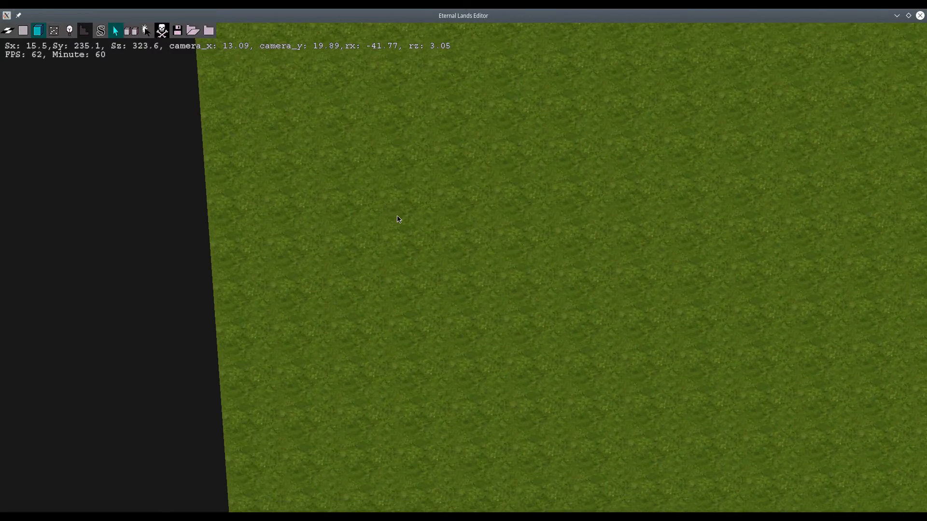
# - Place the 2D object dirt4.2d0 from the ground folder on the grass
pyautogui.click(27, 32)
pyautogui.click(146, 32)
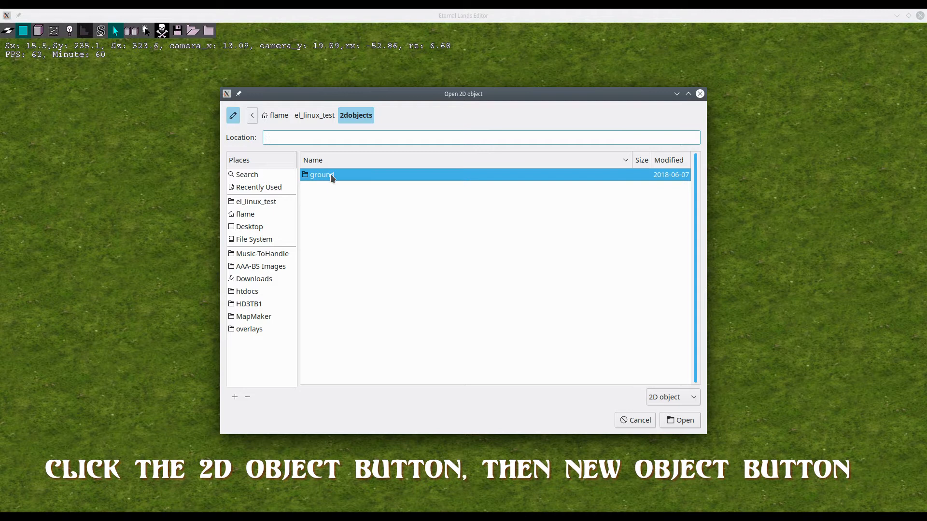
pyautogui.doubleClick(330, 175)
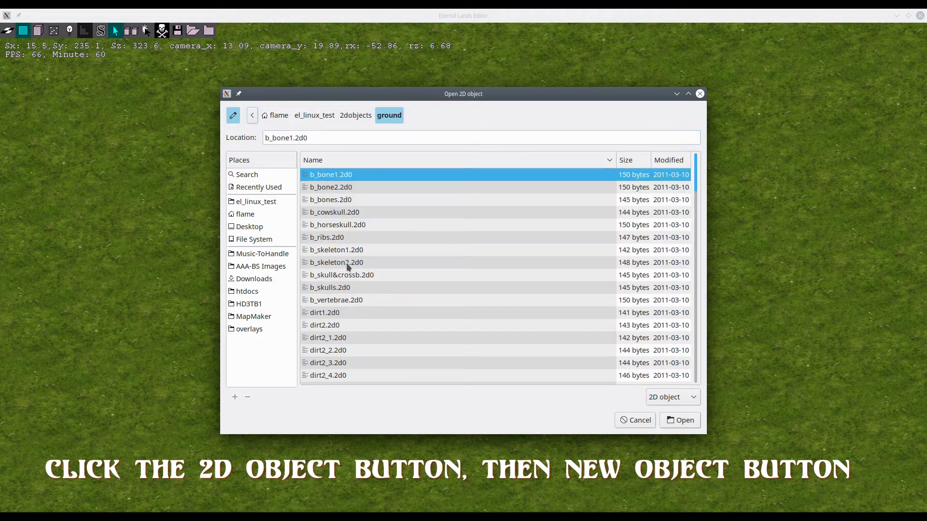
pyautogui.scroll(-2, 337, 222)
pyautogui.scroll(-6, 391, 264)
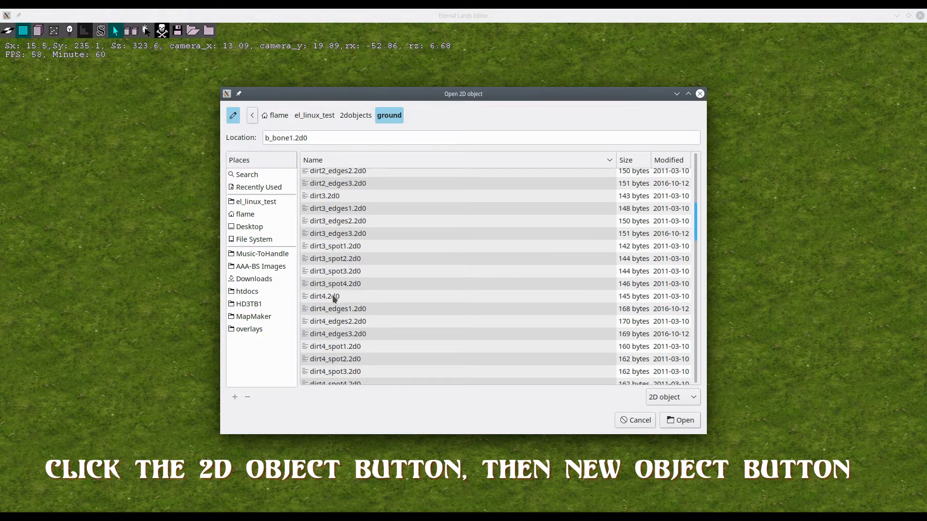
pyautogui.click(338, 296)
pyautogui.click(680, 420)
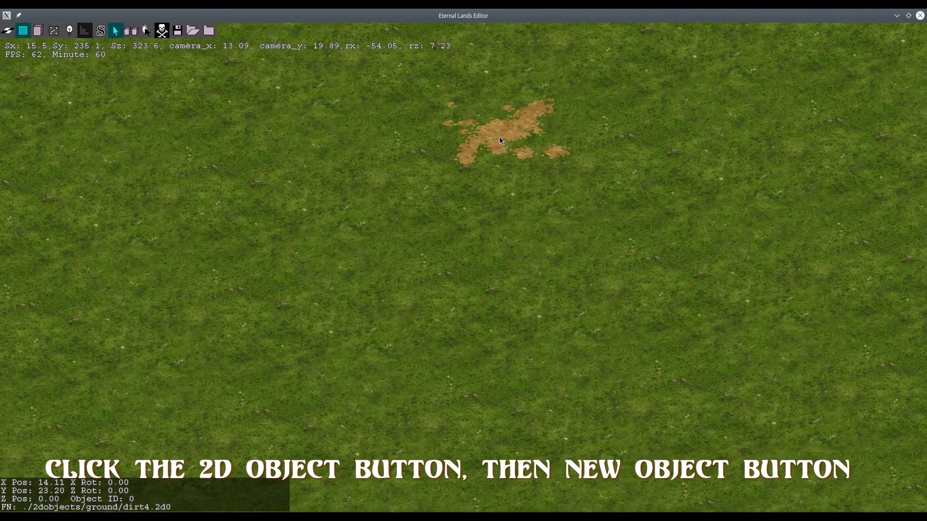
pyautogui.moveTo(499, 137); pyautogui.dragTo(497, 147, button='middle')
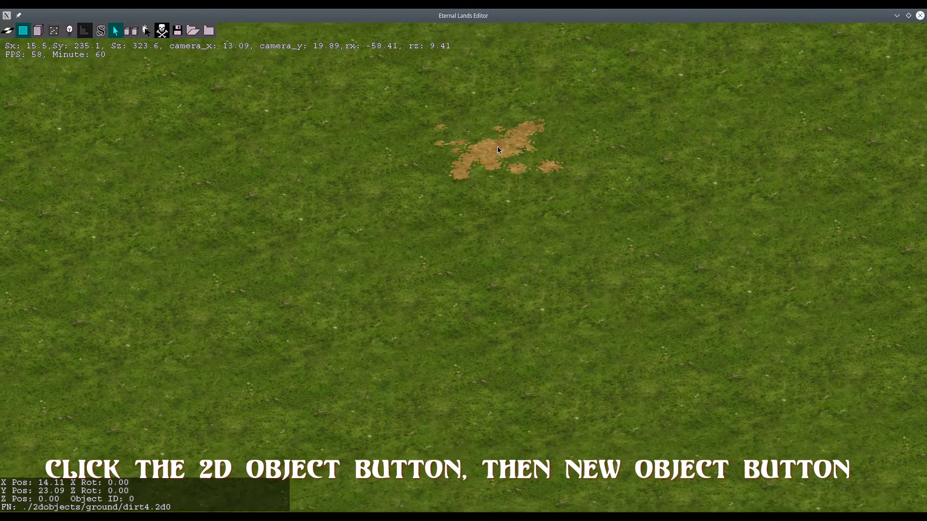
pyautogui.click(380, 196)
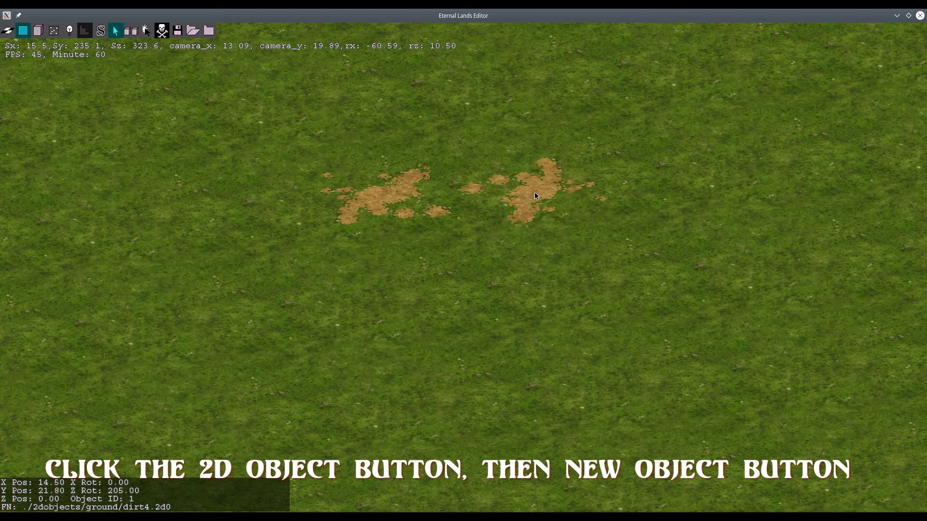
# - Discard the second, rotated dirt patch and remove the dirt patch already placed on the grass
pyautogui.rightClick(522, 174)
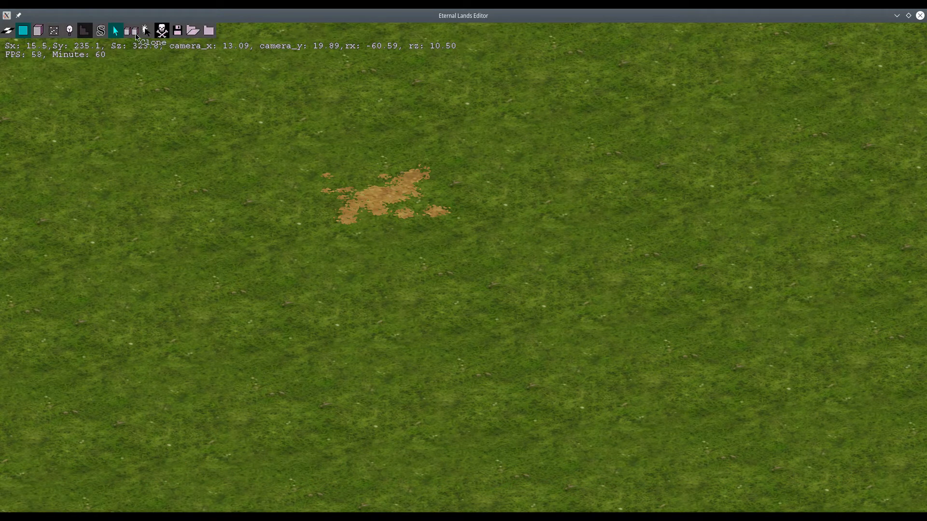
pyautogui.click(396, 192)
pyautogui.rightClick(383, 198)
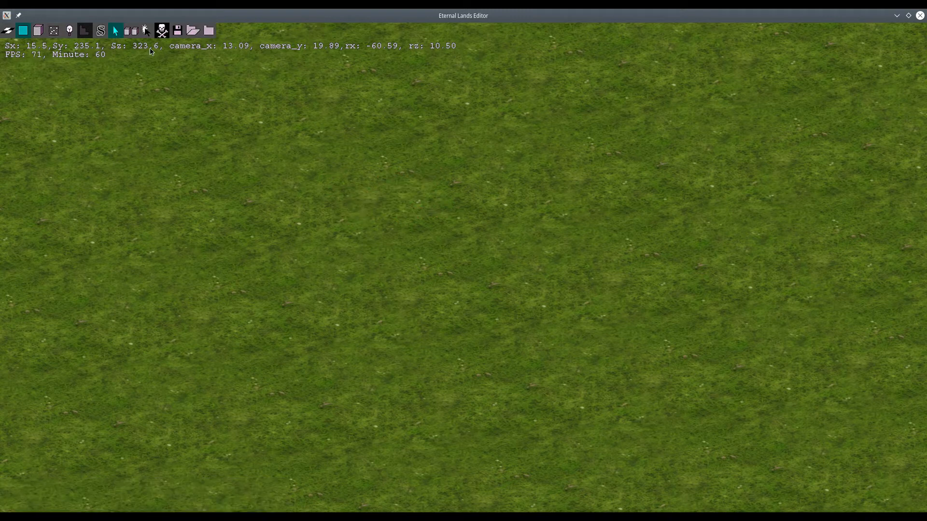
# - Load the 2D object dirt2_3.2d0 from the ground folder and place a row of three patches on the grass
pyautogui.click(148, 32)
pyautogui.scroll(-4, 438, 253)
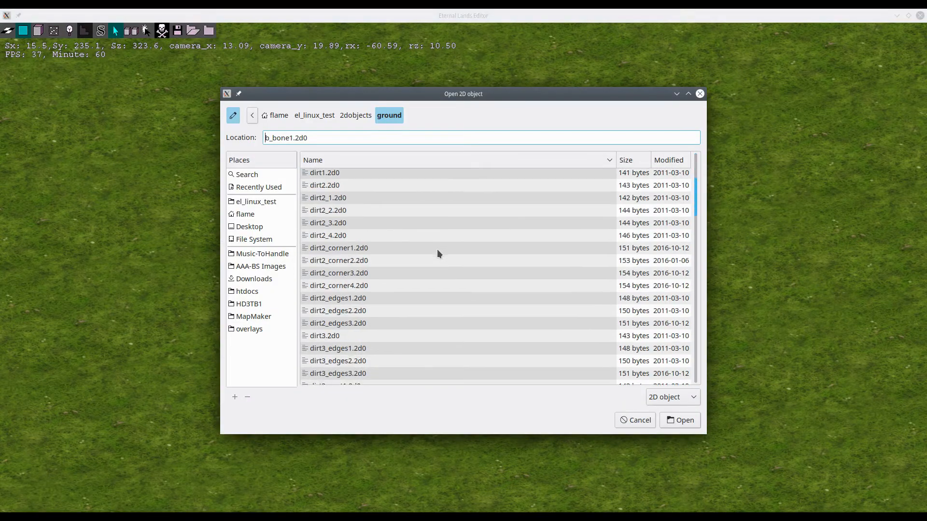
pyautogui.click(330, 226)
pyautogui.click(682, 420)
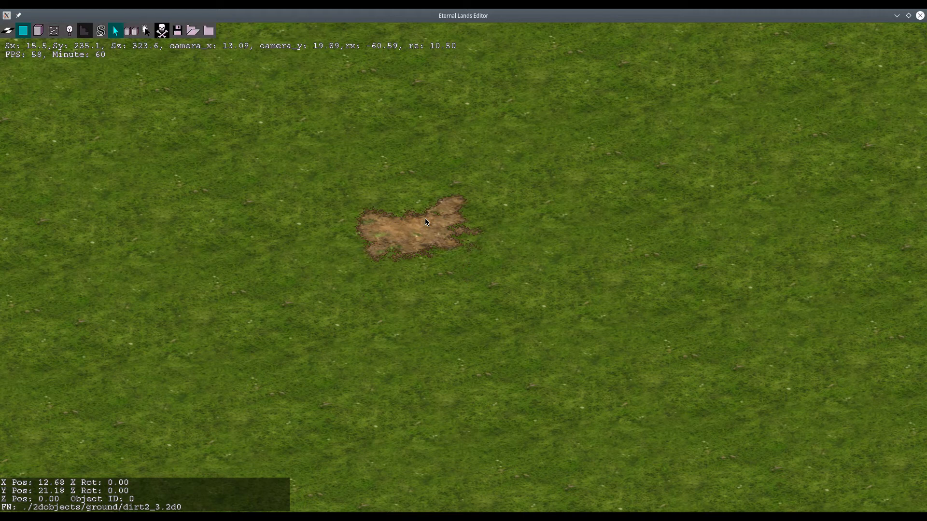
pyautogui.click(428, 179)
pyautogui.click(553, 159)
pyautogui.click(689, 135)
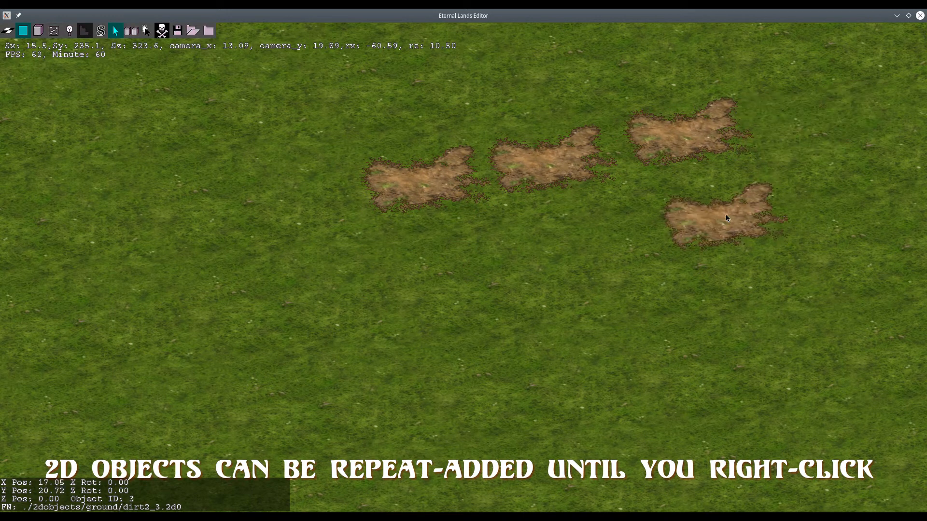
# - Add two more rows of three dirt2_3.2d0 patches to form a three-by-three grid, and end the placement
pyautogui.click(730, 208)
pyautogui.click(588, 234)
pyautogui.click(454, 248)
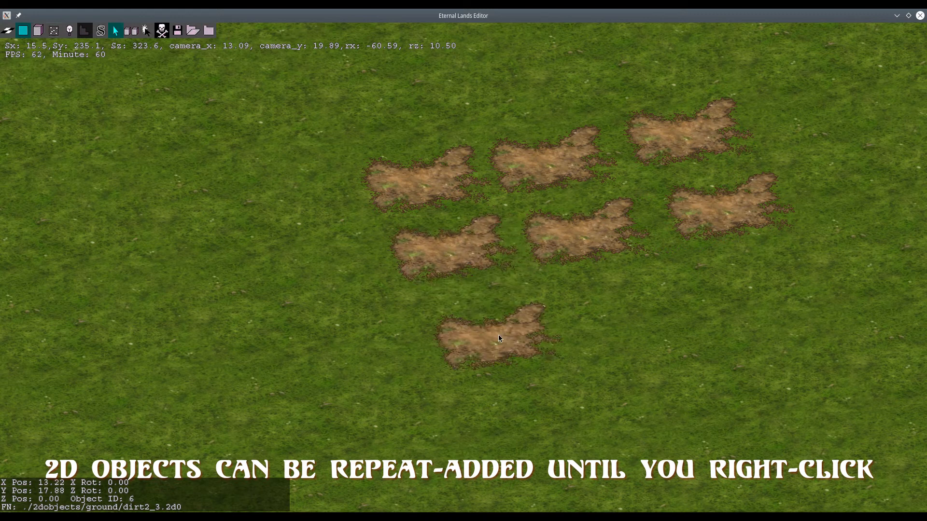
pyautogui.click(498, 336)
pyautogui.click(636, 313)
pyautogui.click(775, 283)
pyautogui.rightClick(774, 284)
pyautogui.scroll(-5, 594, 386)
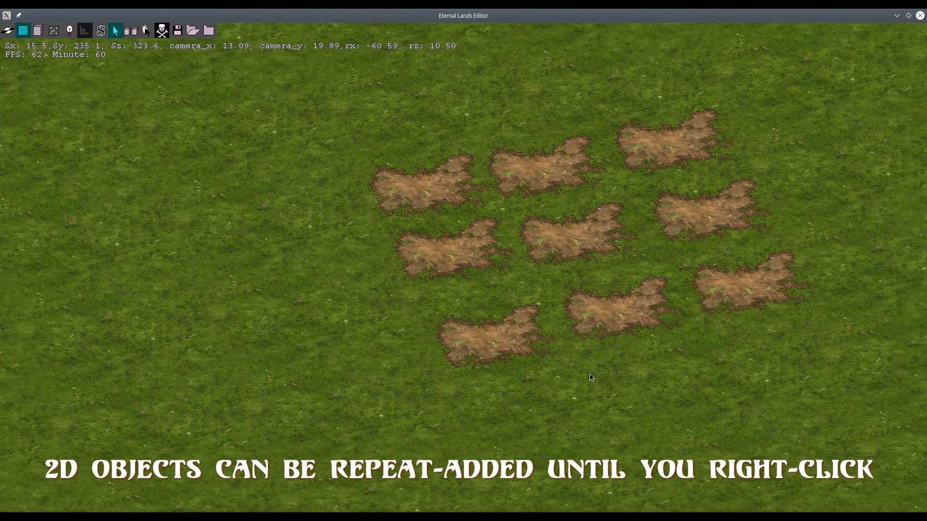
pyautogui.moveTo(569, 384); pyautogui.dragTo(493, 374, button='middle')
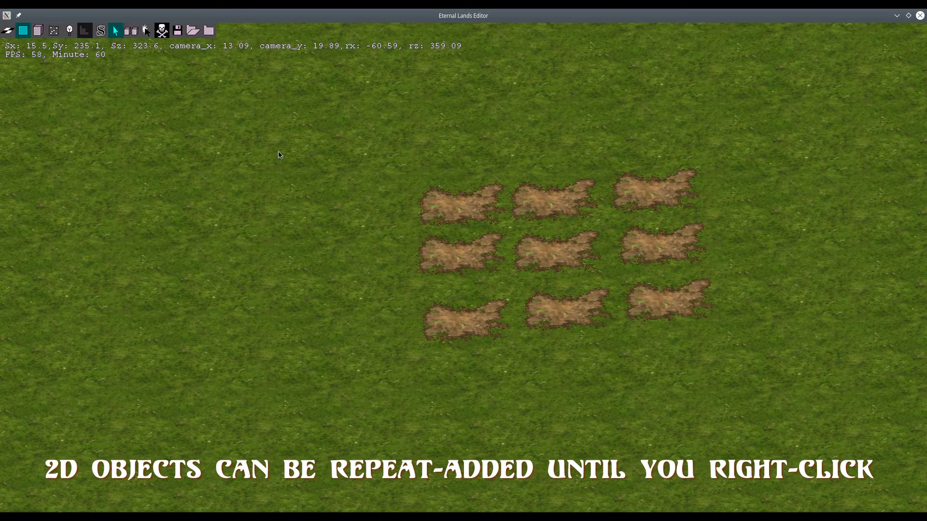
# - Delete every dirt patch in the grid except the first one in the farthest row
pyautogui.click(461, 256)
pyautogui.click(587, 254)
pyautogui.click(688, 244)
pyautogui.click(650, 186)
pyautogui.click(551, 193)
pyautogui.click(548, 321)
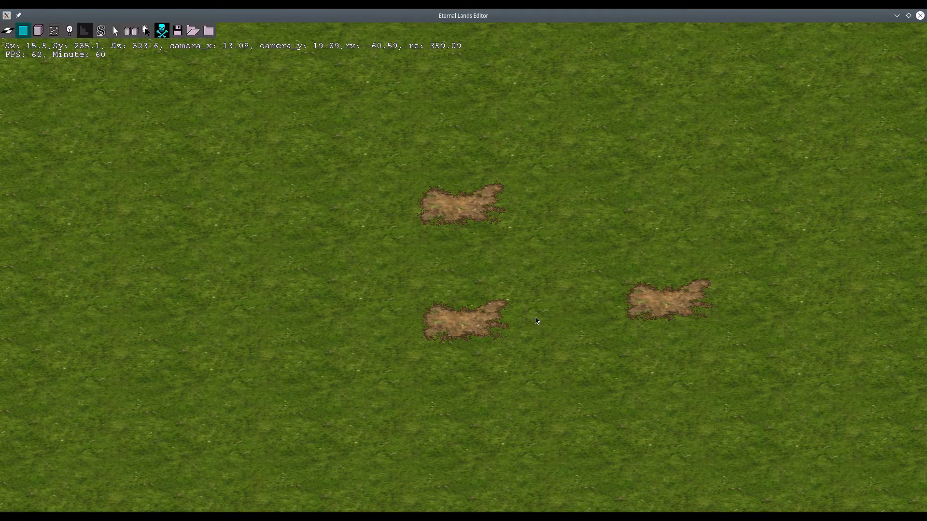
pyautogui.click(478, 321)
pyautogui.click(673, 303)
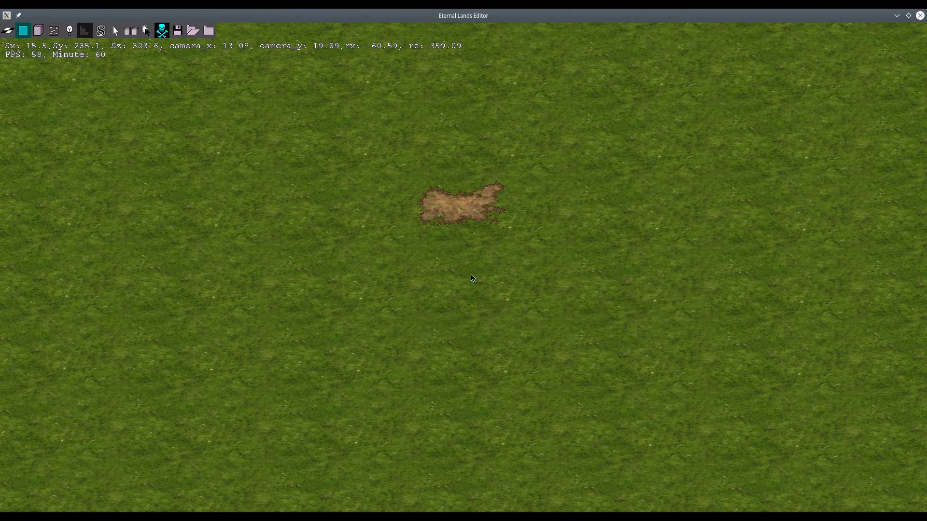
# - Pick up the remaining dirt patch and drop it repeatedly with random rotation to build a three-by-three grid
pyautogui.click(115, 31)
pyautogui.click(438, 192)
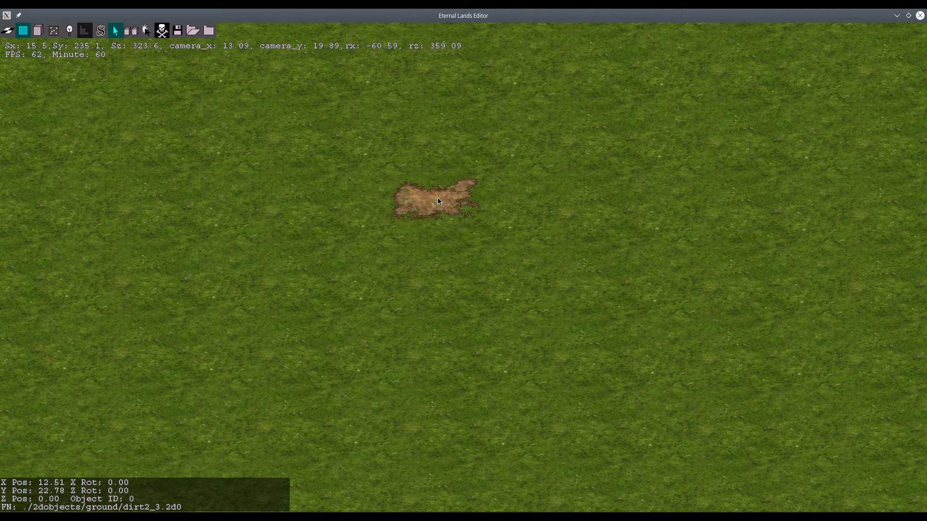
pyautogui.keyDown('ctrl'); pyautogui.click(440, 199); pyautogui.keyUp('ctrl')
pyautogui.keyDown('ctrl'); pyautogui.click(541, 195); pyautogui.keyUp('ctrl')
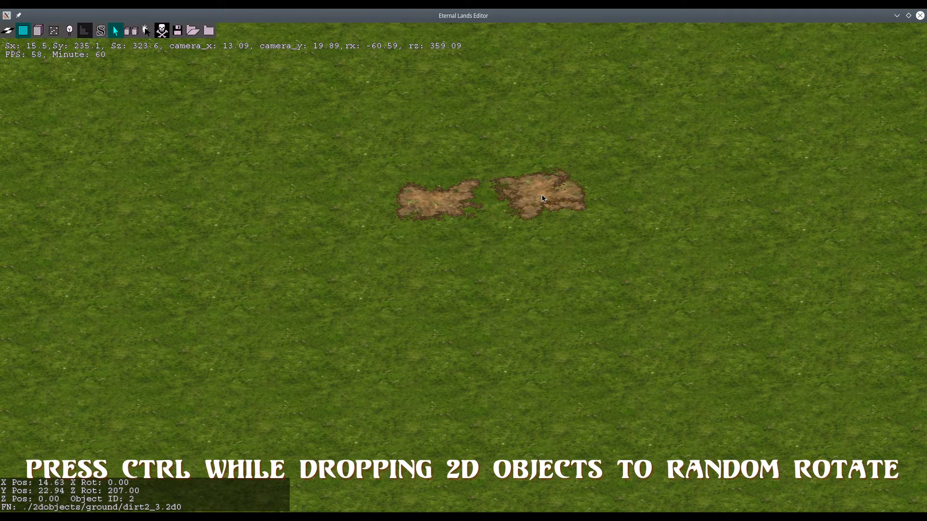
pyautogui.keyDown('ctrl'); pyautogui.click(441, 263); pyautogui.keyUp('ctrl')
pyautogui.keyDown('ctrl'); pyautogui.click(549, 254); pyautogui.keyUp('ctrl')
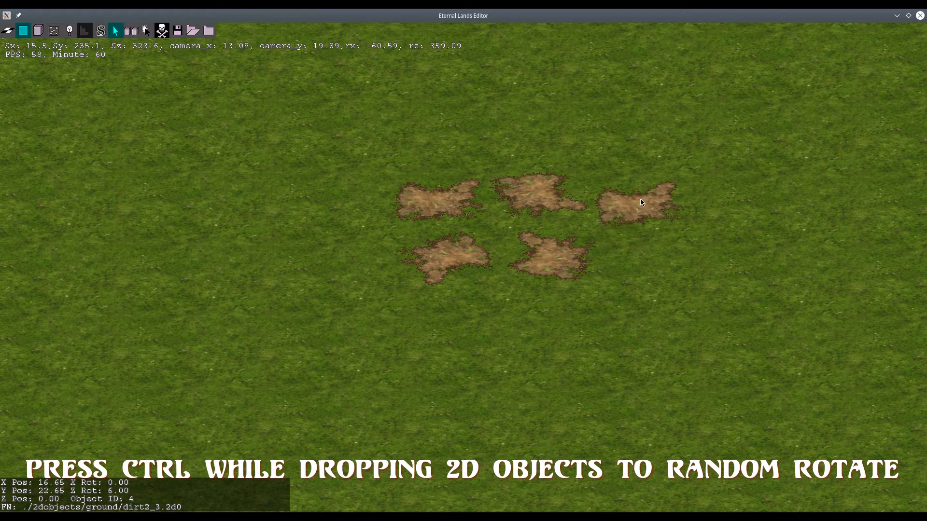
pyautogui.keyDown('ctrl'); pyautogui.click(647, 183); pyautogui.keyUp('ctrl')
pyautogui.keyDown('ctrl'); pyautogui.click(658, 237); pyautogui.keyUp('ctrl')
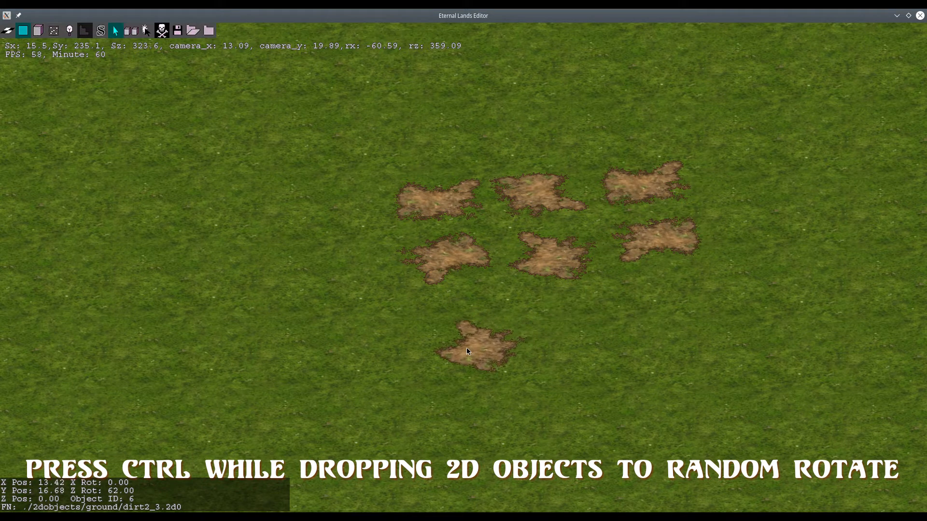
pyautogui.keyDown('ctrl'); pyautogui.click(462, 326); pyautogui.keyUp('ctrl')
pyautogui.keyDown('ctrl'); pyautogui.click(572, 323); pyautogui.keyUp('ctrl')
pyautogui.keyDown('ctrl'); pyautogui.click(676, 305); pyautogui.keyUp('ctrl')
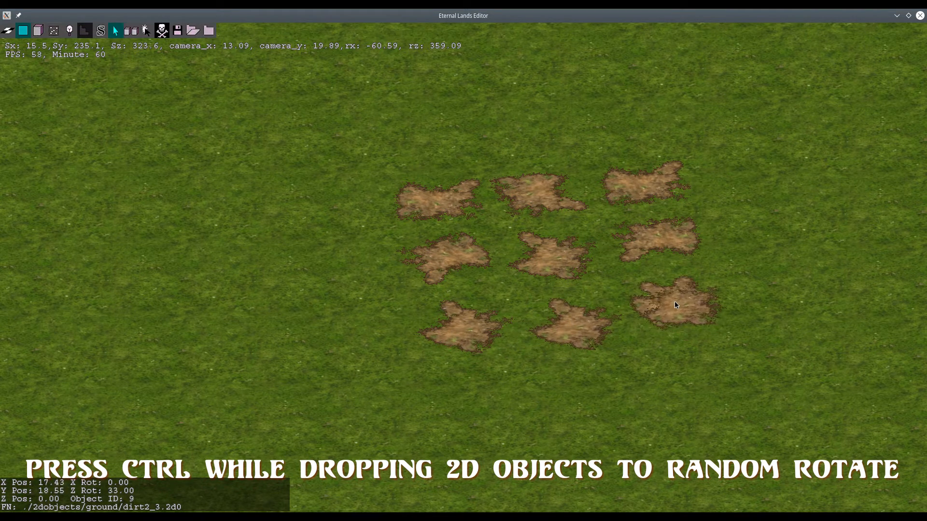
pyautogui.rightClick(377, 398)
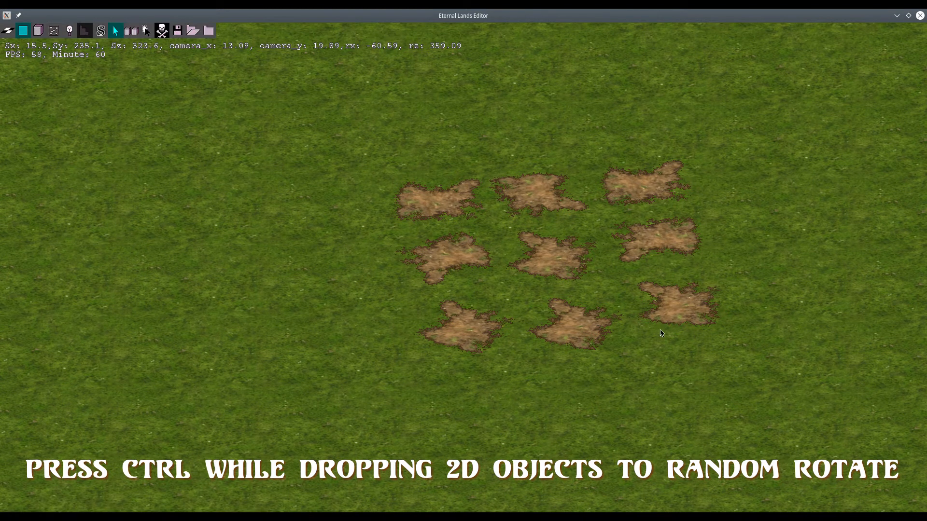
# - Slightly reposition the last and middle dirt patches in the grid's nearest row, discarding the extra copies
pyautogui.click(673, 308)
pyautogui.keyDown('ctrl'); pyautogui.click(671, 302); pyautogui.keyUp('ctrl')
pyautogui.rightClick(581, 369)
pyautogui.click(583, 332)
pyautogui.keyDown('ctrl'); pyautogui.click(569, 315); pyautogui.keyUp('ctrl')
pyautogui.rightClick(556, 384)
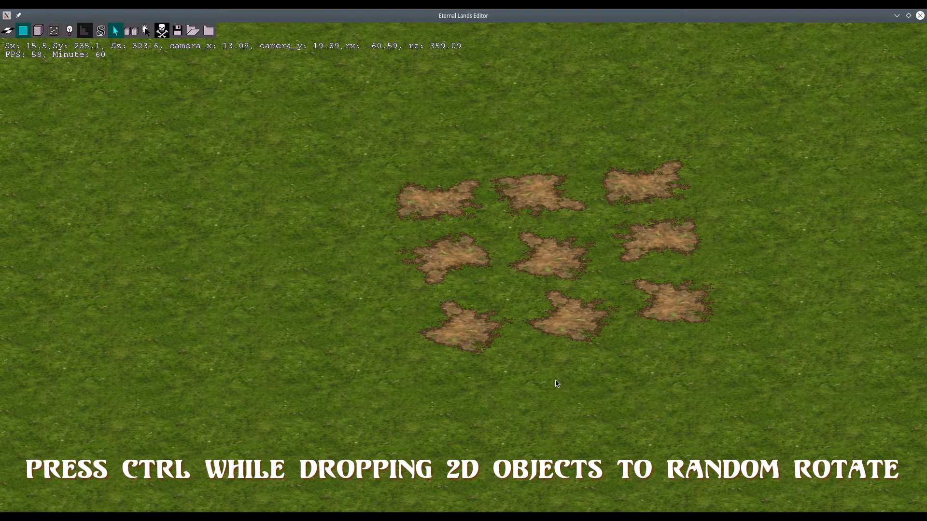
# - Move the nearest row's first patch outward and scatter randomly rotated copies around the grid, with one overlapping the middle row's first patch
pyautogui.click(466, 328)
pyautogui.keyDown('ctrl'); pyautogui.click(285, 344); pyautogui.keyUp('ctrl')
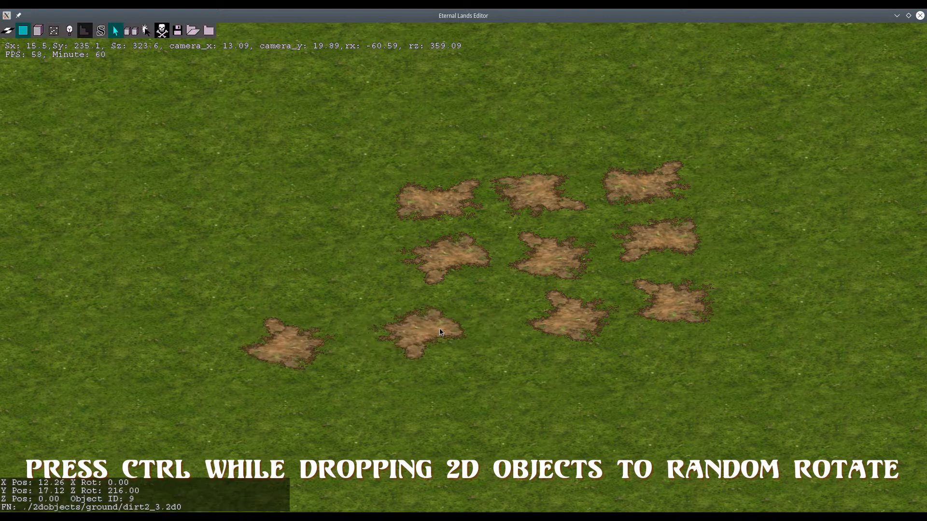
pyautogui.keyDown('ctrl'); pyautogui.click(448, 325); pyautogui.keyUp('ctrl')
pyautogui.keyDown('ctrl'); pyautogui.click(450, 410); pyautogui.keyUp('ctrl')
pyautogui.keyDown('ctrl'); pyautogui.click(629, 385); pyautogui.keyUp('ctrl')
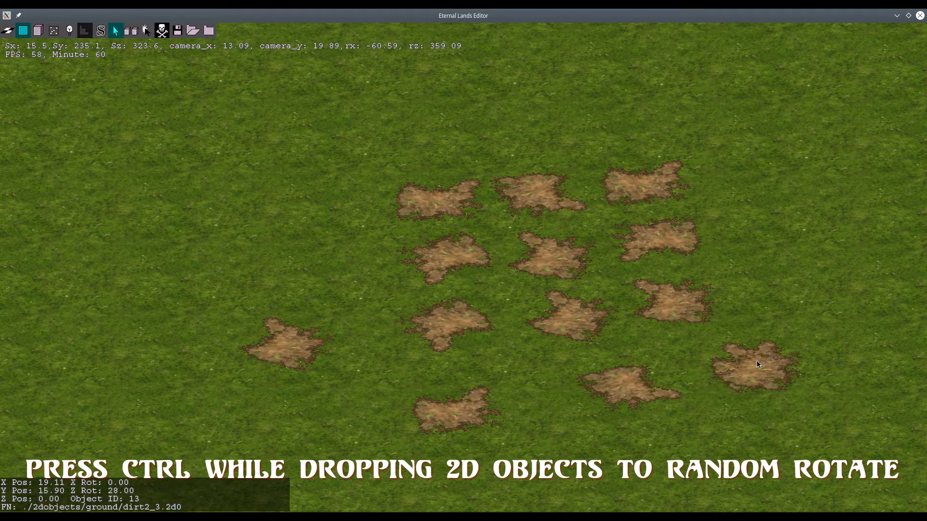
pyautogui.keyDown('ctrl'); pyautogui.click(757, 362); pyautogui.keyUp('ctrl')
pyautogui.keyDown('ctrl'); pyautogui.click(771, 255); pyautogui.keyUp('ctrl')
pyautogui.keyDown('ctrl'); pyautogui.click(725, 141); pyautogui.keyUp('ctrl')
pyautogui.keyDown('ctrl'); pyautogui.click(529, 113); pyautogui.keyUp('ctrl')
pyautogui.keyDown('ctrl'); pyautogui.click(346, 140); pyautogui.keyUp('ctrl')
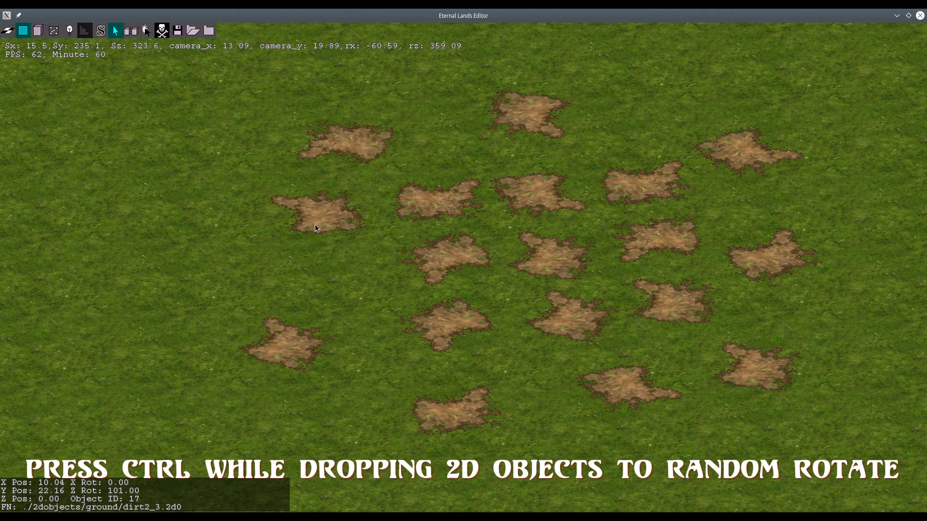
pyautogui.keyDown('ctrl'); pyautogui.click(316, 240); pyautogui.keyUp('ctrl')
pyautogui.keyDown('ctrl'); pyautogui.click(432, 258); pyautogui.keyUp('ctrl')
pyautogui.rightClick(353, 406)
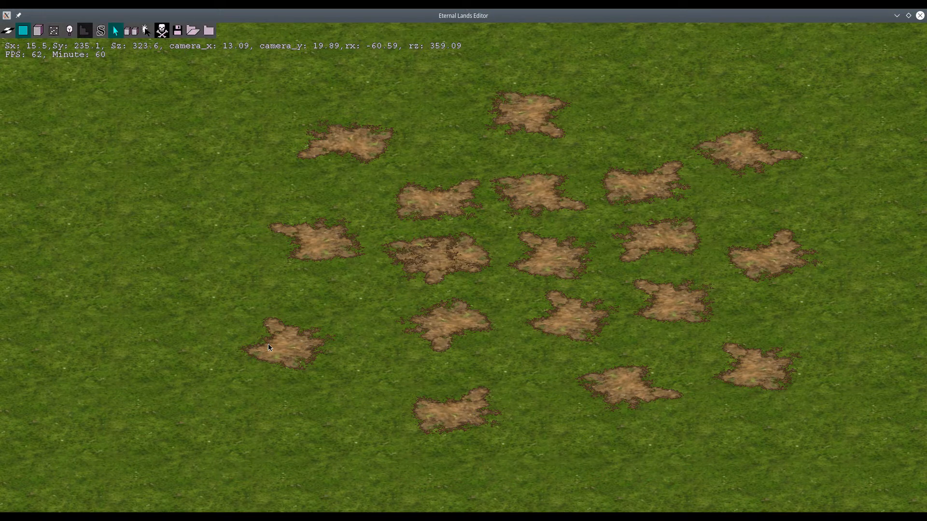
# - Remove the dirt patch at the centre of the grid
pyautogui.scroll(3, 296, 352)
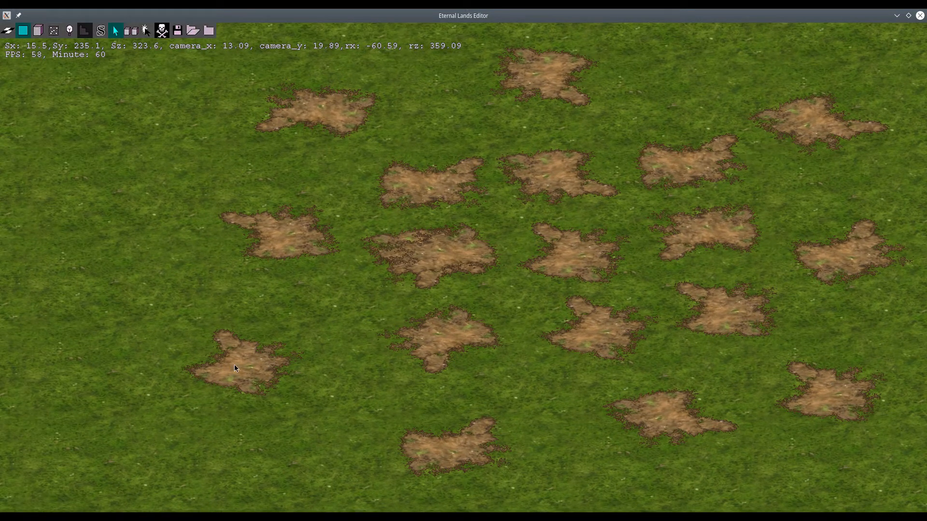
pyautogui.click(583, 255)
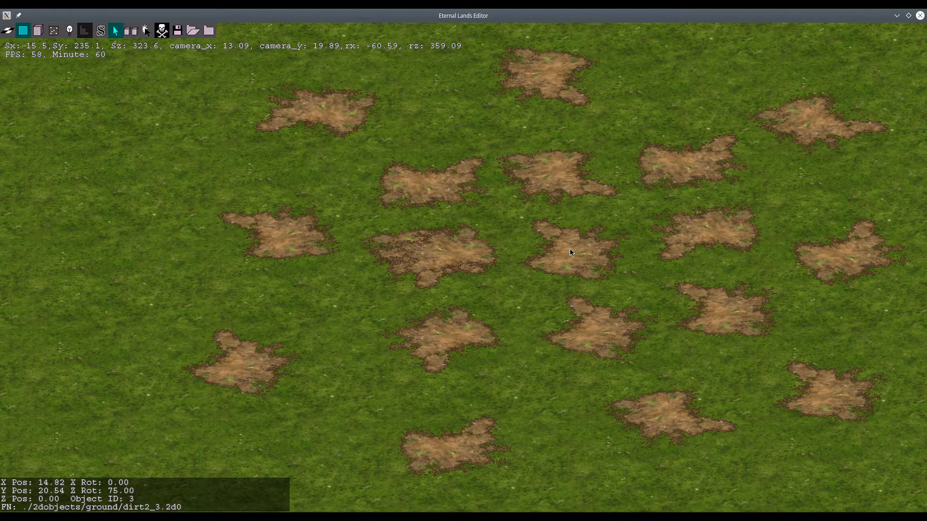
pyautogui.press('Delete')
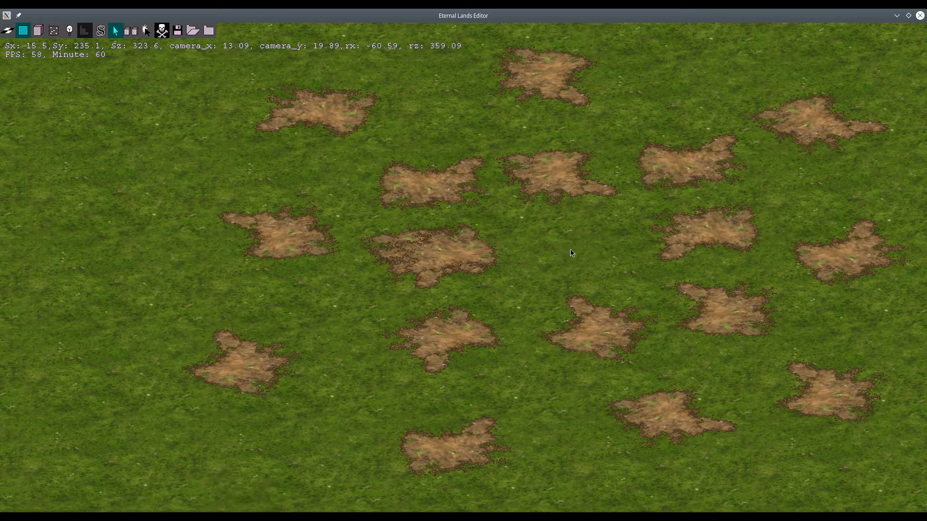
# - Move the patch from the middle of the grid's far row toward the centre, raise it to height 1.50 and discard the extra copy
pyautogui.click(547, 178)
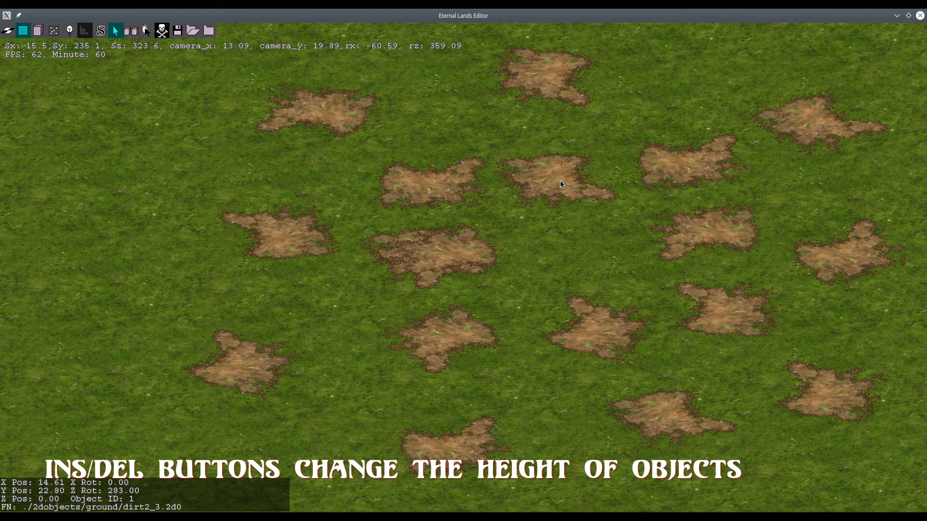
pyautogui.press('Insert')
pyautogui.press('Insert')
pyautogui.press('Insert')
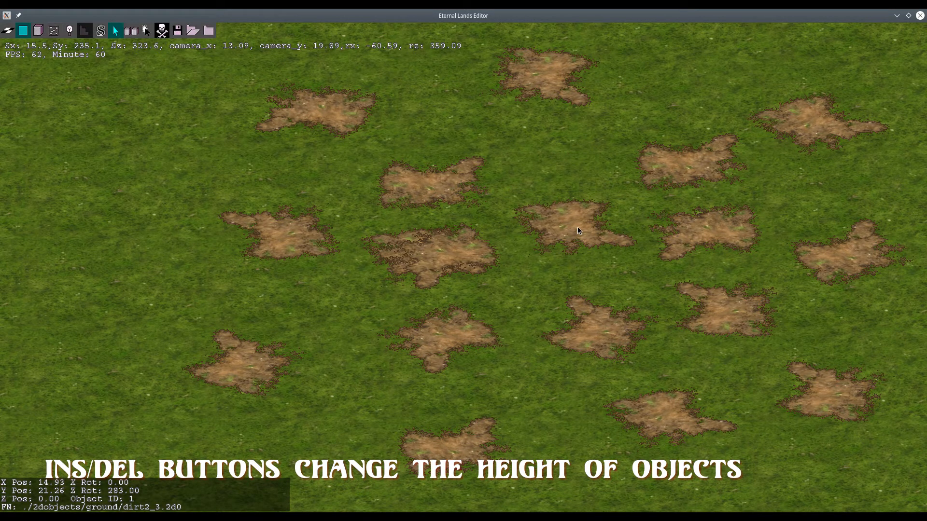
pyautogui.press('Insert')
pyautogui.press('Insert')
pyautogui.press('Insert')
pyautogui.press('Insert')
pyautogui.press('Insert')
pyautogui.press('Insert')
pyautogui.press('Insert')
pyautogui.press('Insert')
pyautogui.press('Insert')
pyautogui.press('Insert')
pyautogui.press('Insert')
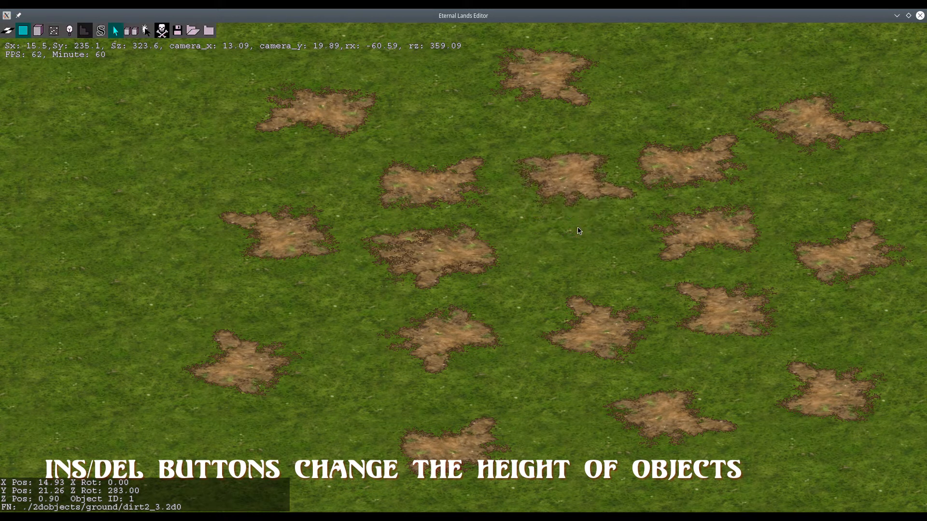
pyautogui.press('Insert')
pyautogui.click(578, 230)
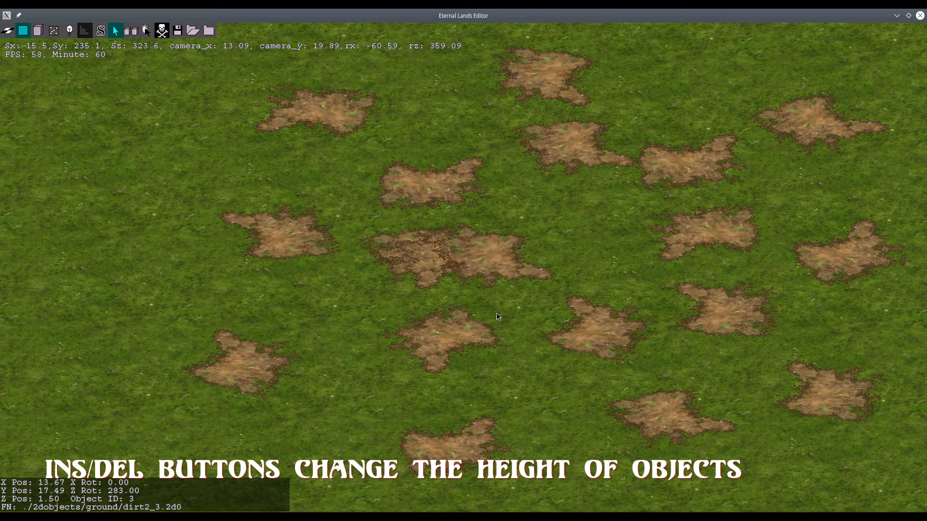
pyautogui.moveTo(496, 317); pyautogui.dragTo(569, 172, button='middle')
pyautogui.rightClick(351, 251)
pyautogui.moveTo(351, 251); pyautogui.dragTo(526, 140, button='middle')
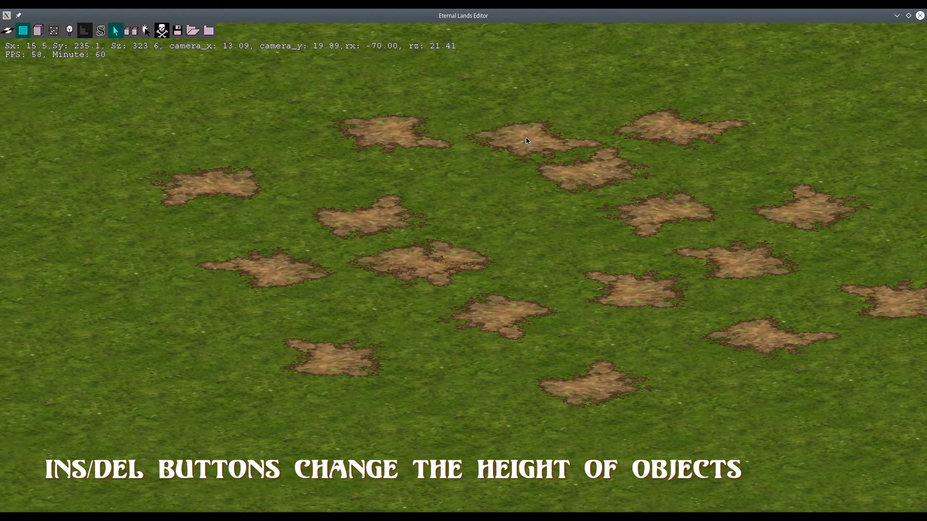
# - Lower the raised dirt patch to height 0.00 and set it down in the gap near the grid's centre
pyautogui.click(523, 140)
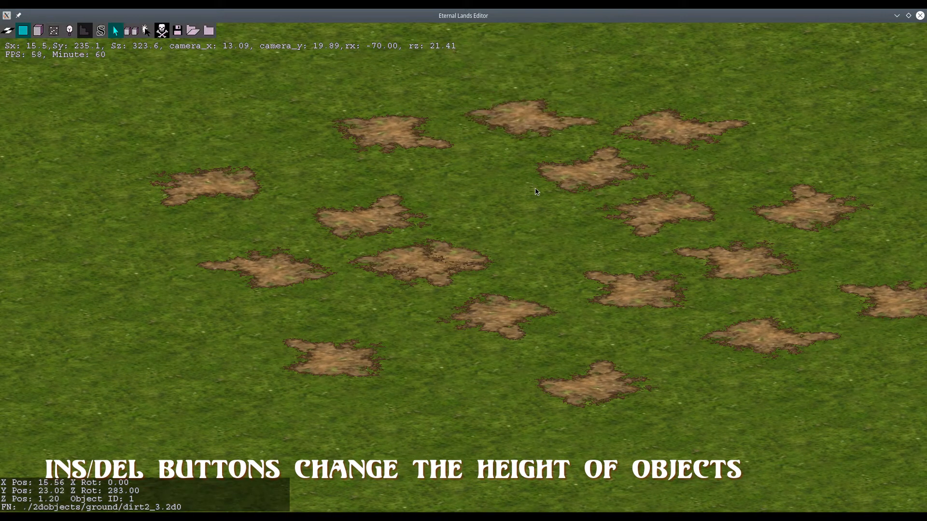
pyautogui.press('Delete')
pyautogui.press('Delete')
pyautogui.press('Delete')
pyautogui.press('Delete')
pyautogui.press('Delete')
pyautogui.press('Delete')
pyautogui.press('Delete')
pyautogui.press('Delete')
pyautogui.press('Delete')
pyautogui.press('Delete')
pyautogui.press('Delete')
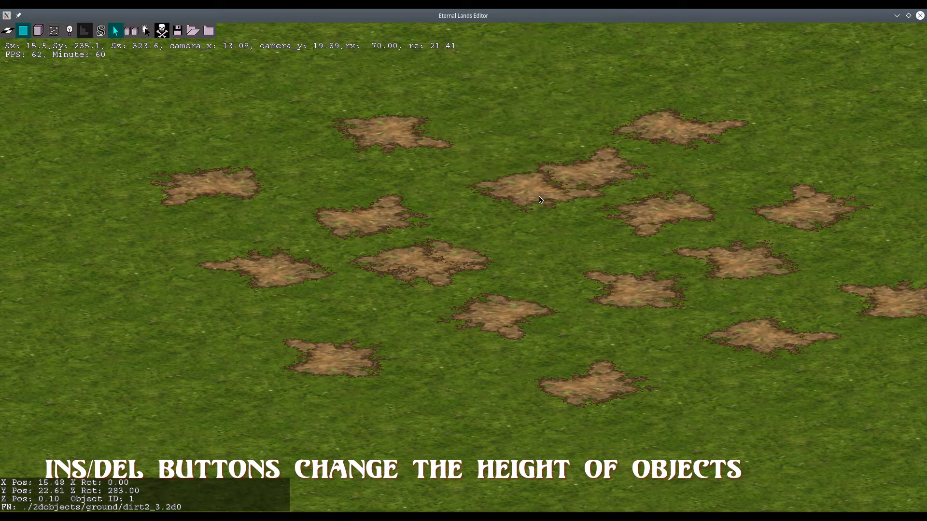
pyautogui.press('Insert')
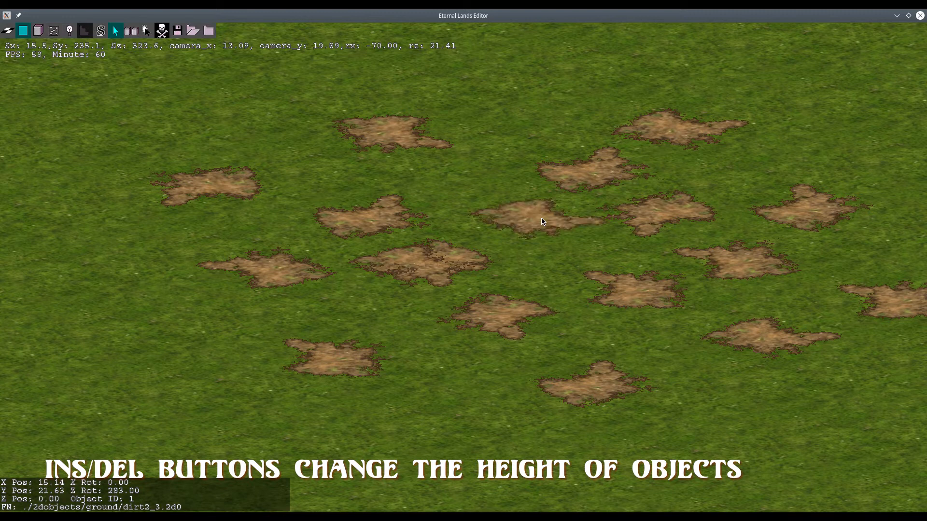
pyautogui.click(512, 214)
pyautogui.moveTo(511, 214); pyautogui.dragTo(466, 211, button='middle')
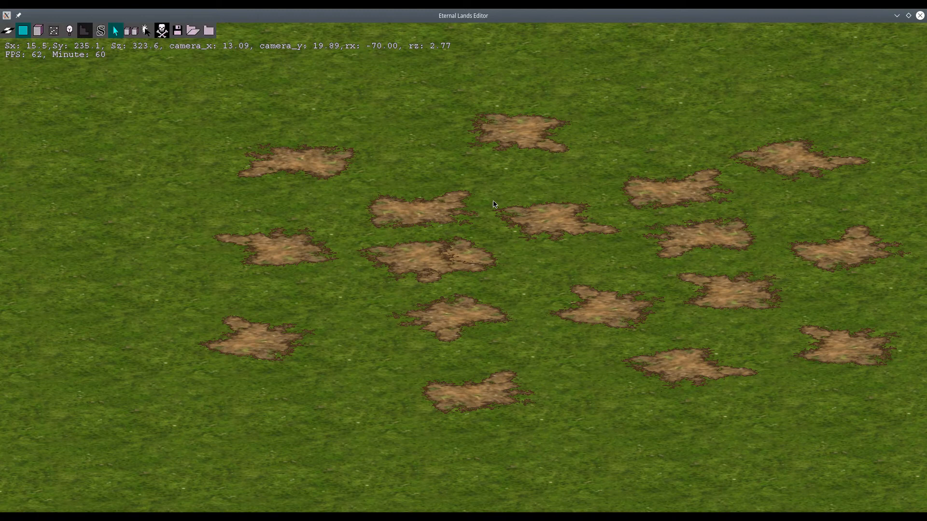
# - Raise and lower the repositioned patch with a 0.10 height step and finer increments, and set it back down
pyautogui.click(541, 217)
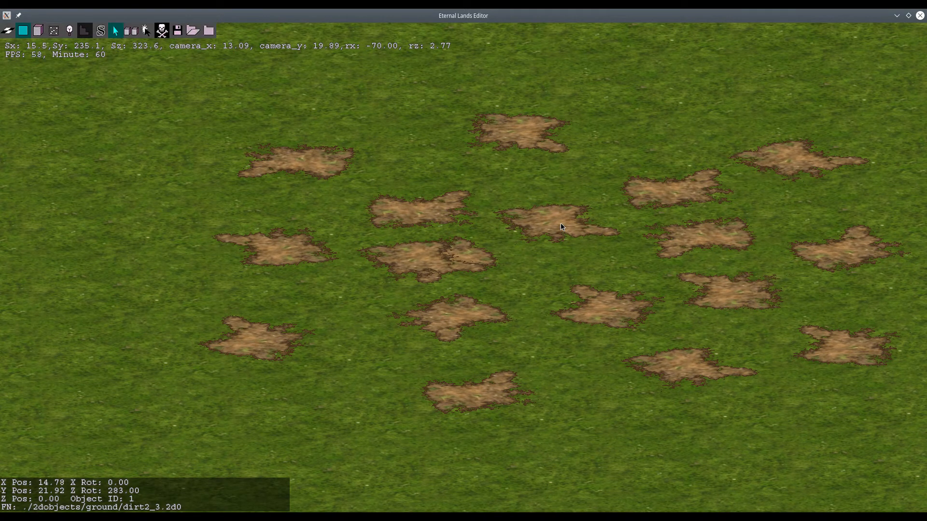
pyautogui.press('Insert')
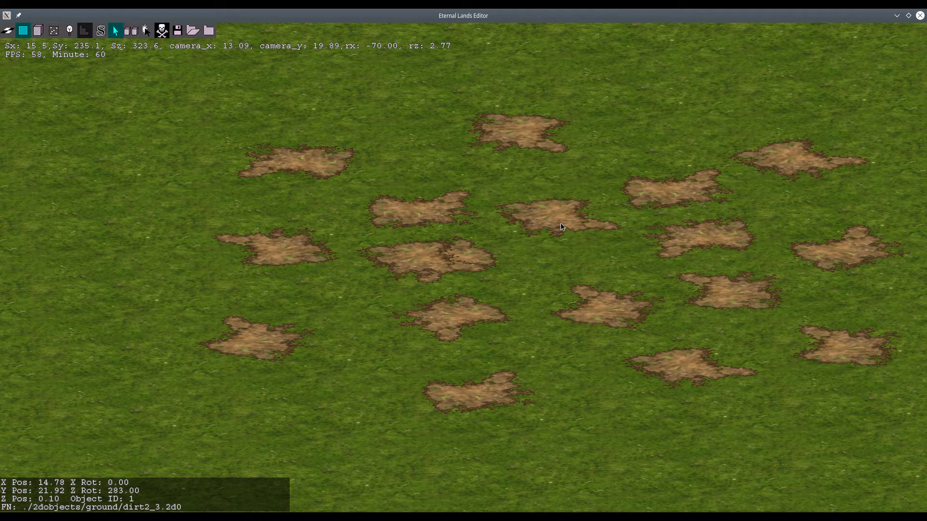
pyautogui.press('Delete')
pyautogui.press('shift+Insert')
pyautogui.press('shift+Insert')
pyautogui.hotkey('shift', 'Delete')
pyautogui.hotkey('shift', 'Delete')
pyautogui.click(560, 224)
# - Pick up the right-hand of the two overlapping dirt patches, shift it outward, raise it to height 0.01 and set it down
pyautogui.scroll(1, 521, 235)
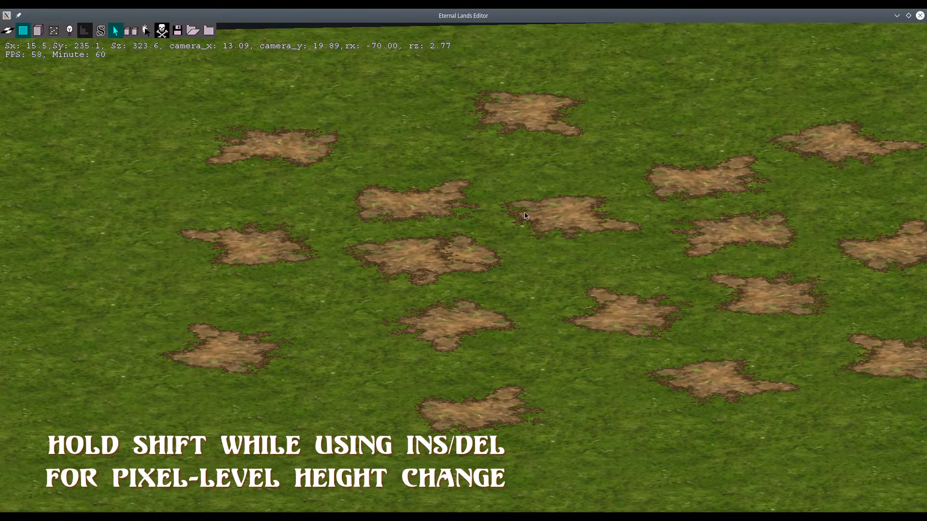
pyautogui.press('a')
pyautogui.scroll(1, 423, 162)
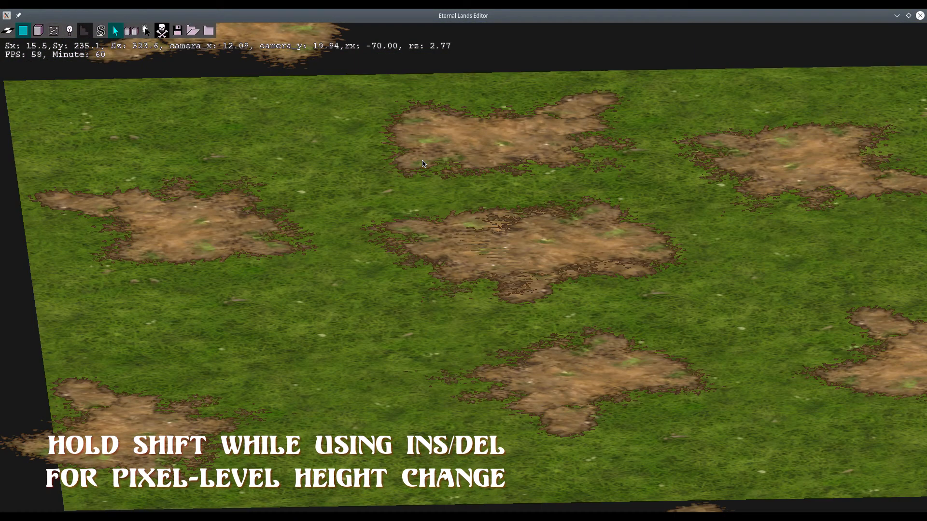
pyautogui.press('d')
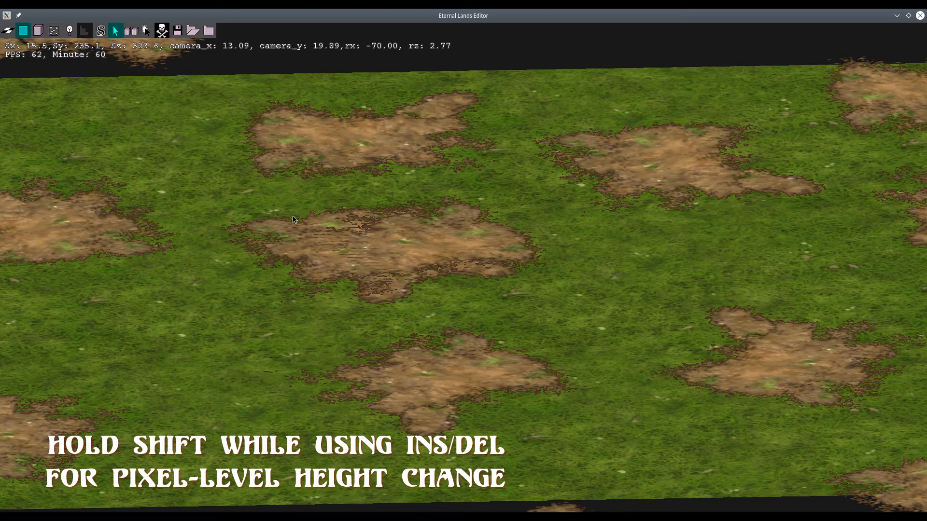
pyautogui.press('a')
pyautogui.scroll(1, 414, 260)
pyautogui.moveTo(594, 290); pyautogui.dragTo(534, 285, button='middle')
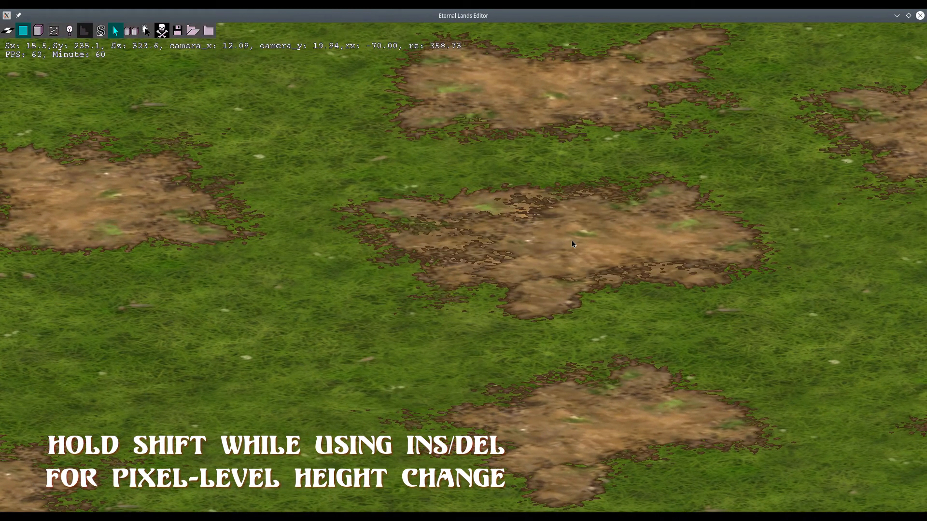
pyautogui.click(572, 241)
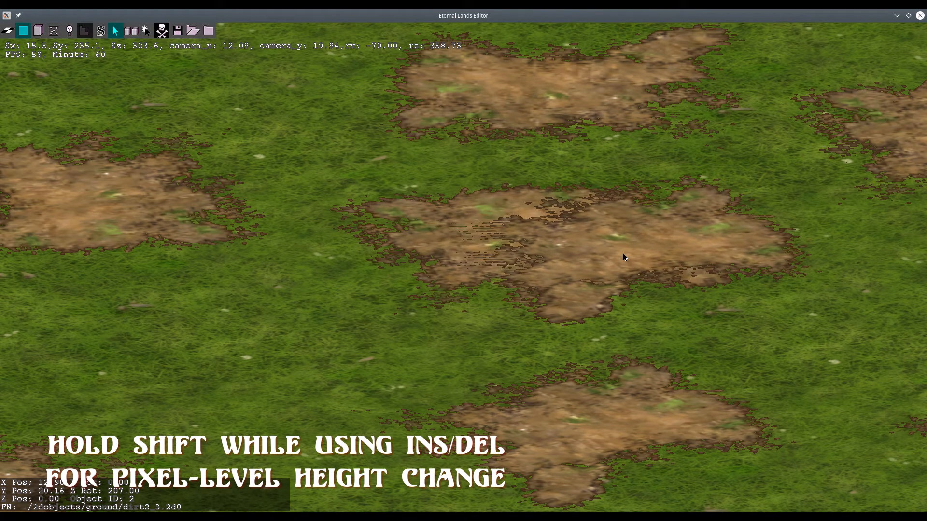
pyautogui.press('shift+Insert')
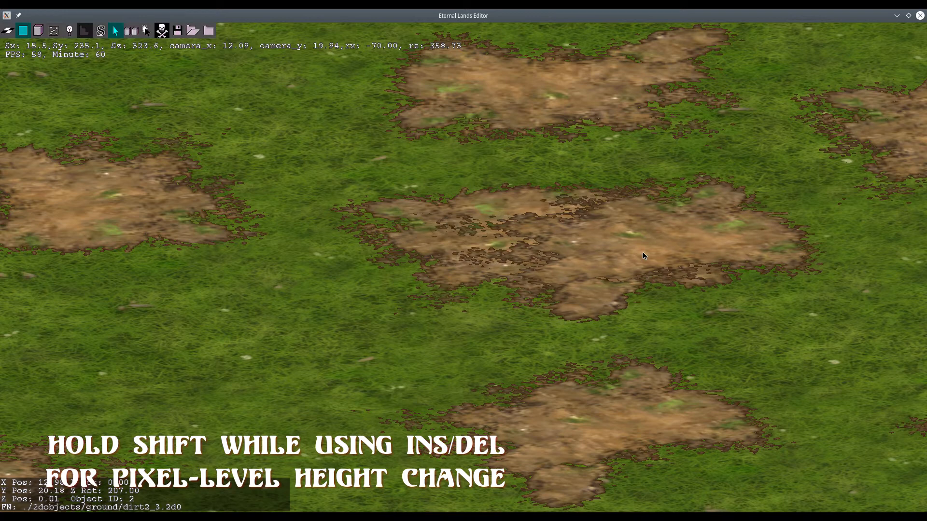
pyautogui.click(653, 253)
# - Examine how the two overlapping dirt patches render where they meet, from several angles and distances
pyautogui.moveTo(687, 341); pyautogui.dragTo(419, 289, button='middle')
pyautogui.scroll(-5, 419, 289)
pyautogui.moveTo(270, 294); pyautogui.dragTo(919, 43, button='middle')
pyautogui.scroll(5, 834, 49)
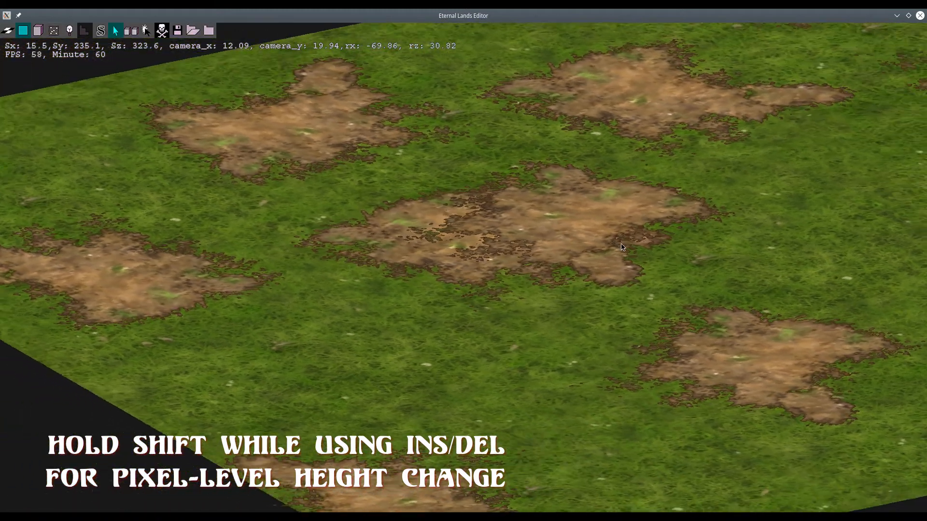
pyautogui.scroll(-5, 430, 282)
pyautogui.moveTo(430, 281); pyautogui.dragTo(719, 268, button='middle')
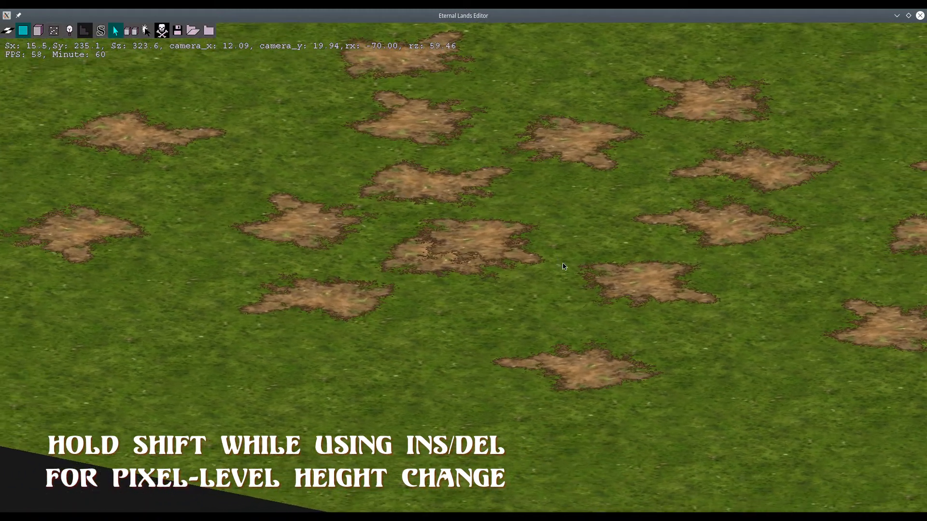
pyautogui.scroll(-5, 563, 265)
pyautogui.scroll(5, 201, 343)
pyautogui.moveTo(579, 314); pyautogui.dragTo(432, 313, button='middle')
pyautogui.scroll(5, 432, 313)
pyautogui.moveTo(782, 323); pyautogui.dragTo(410, 297, button='middle')
pyautogui.scroll(-10, 410, 297)
pyautogui.press('Up')
pyautogui.moveTo(700, 233); pyautogui.dragTo(413, 284, button='middle')
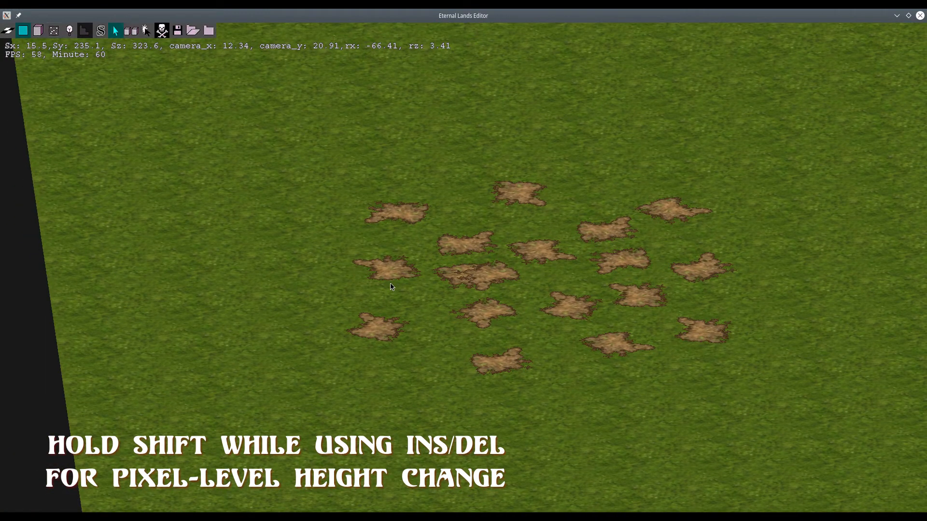
pyautogui.scroll(5, 391, 287)
pyautogui.press('Left')
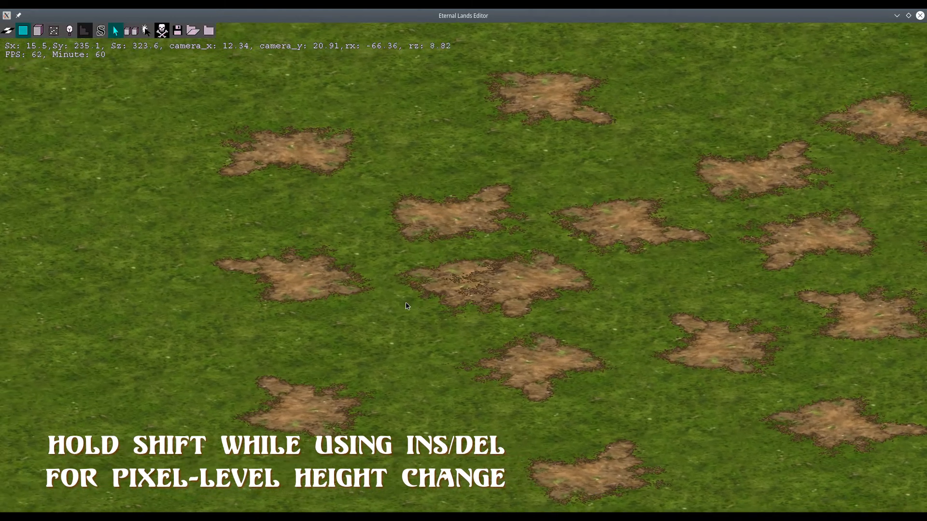
# - Lower the right-hand overlapping patch to height -0.01, raise it back one fine increment and set it down
pyautogui.click(549, 269)
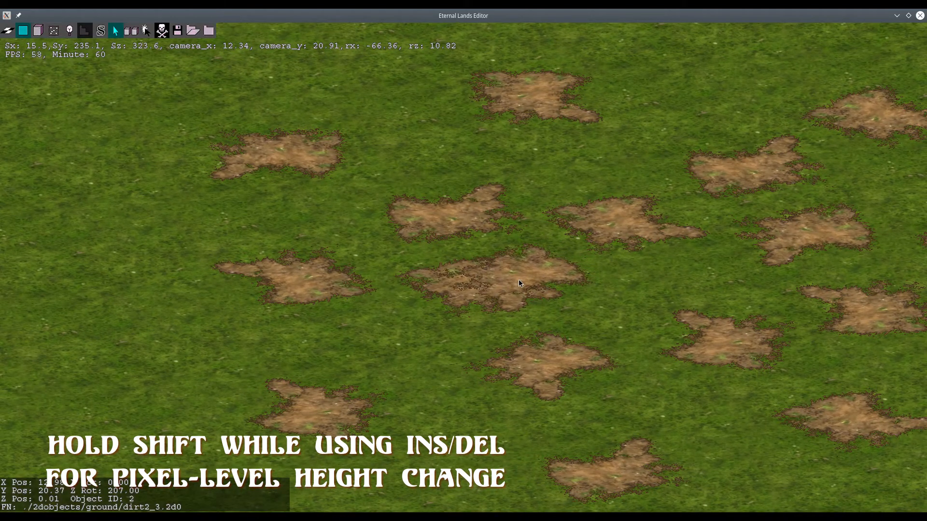
pyautogui.hotkey('shift', 'Delete')
pyautogui.hotkey('shift', 'Delete')
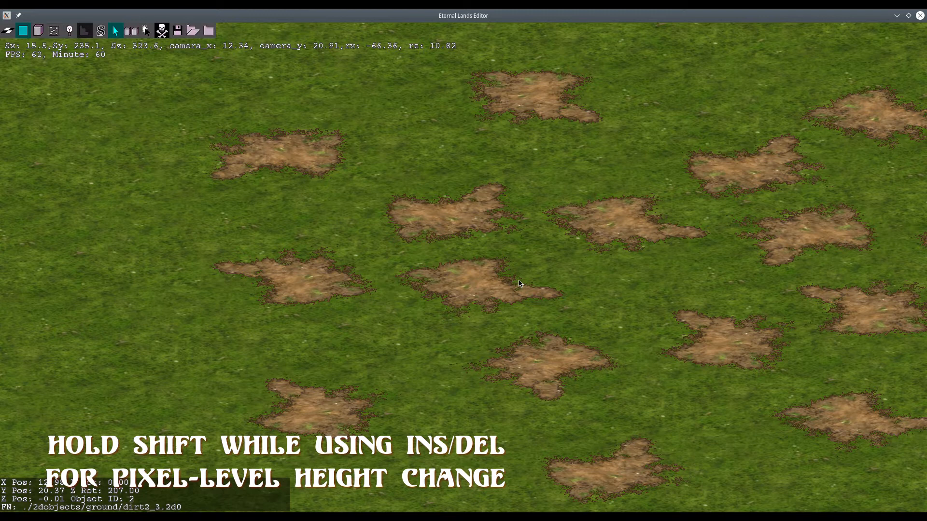
pyautogui.press('shift+Insert')
pyautogui.click(518, 281)
# - Shift the left-hand overlapping patch away from its neighbour, raise it by one fine height increment and set it down
pyautogui.press('Right')
pyautogui.scroll(5, 479, 292)
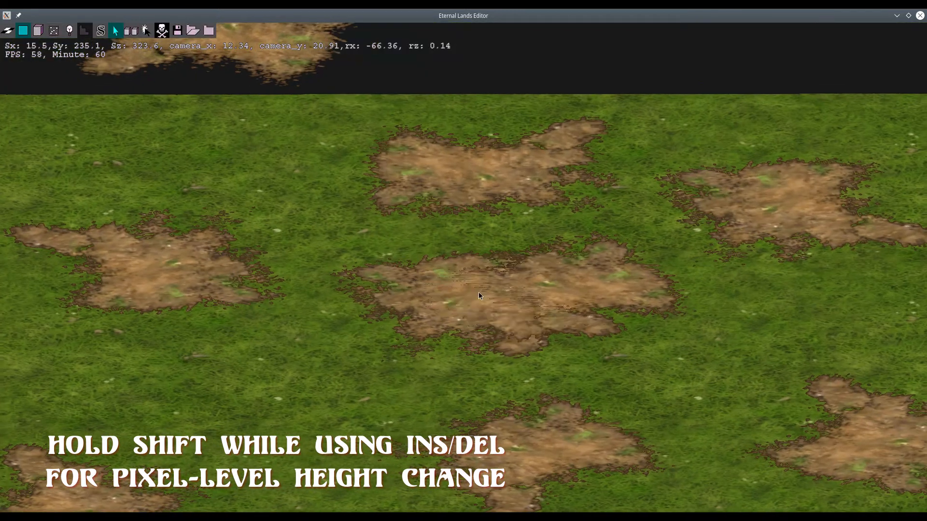
pyautogui.click(479, 295)
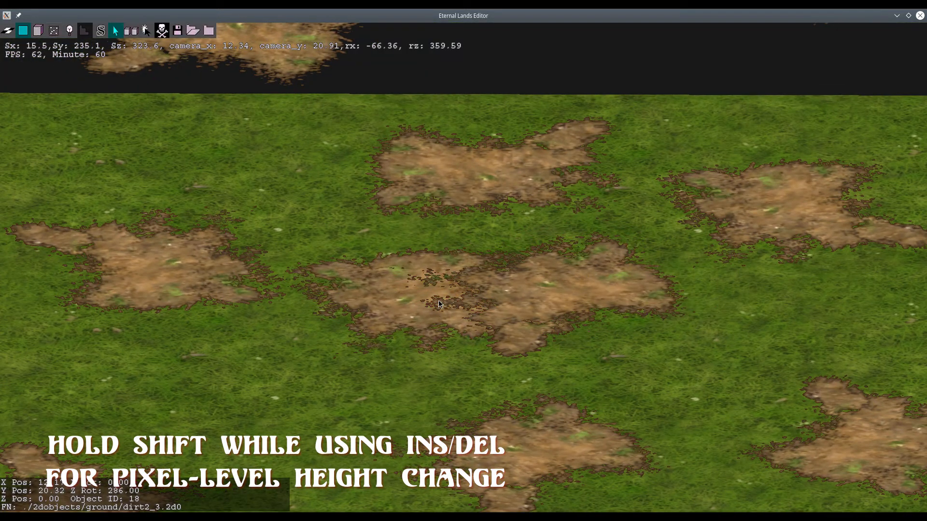
pyautogui.press('shift+Insert')
pyautogui.click(439, 304)
# - Move two neighbouring dirt patches inward so that they overlap the left-hand patch of the pair
pyautogui.press('Right')
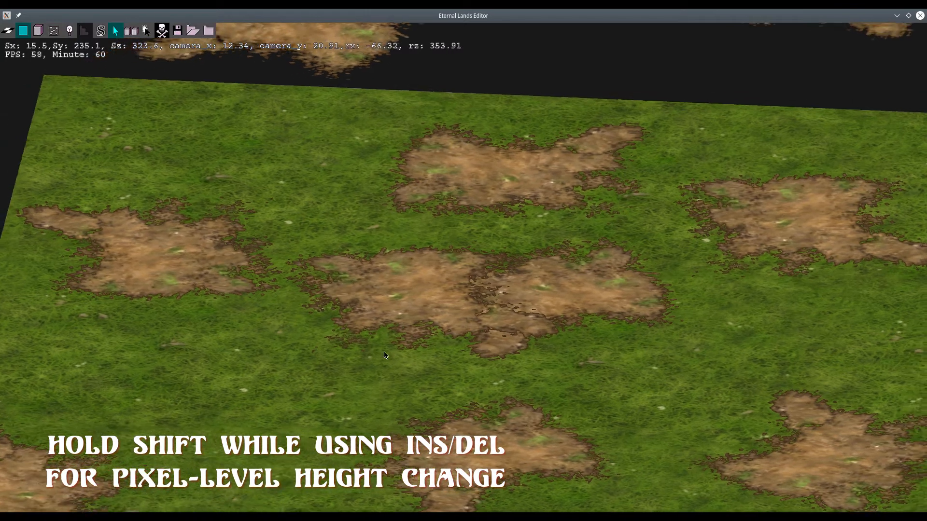
pyautogui.scroll(-5, 408, 342)
pyautogui.press('Left')
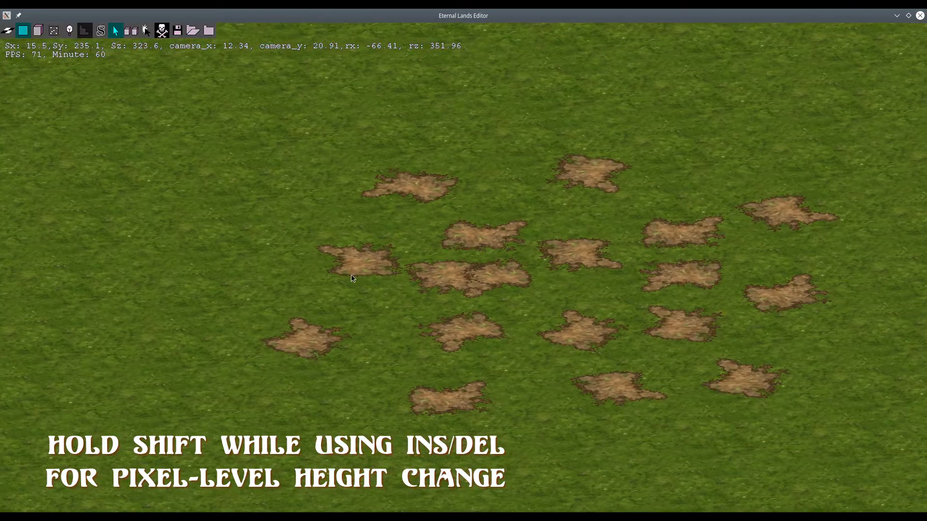
pyautogui.press('Left')
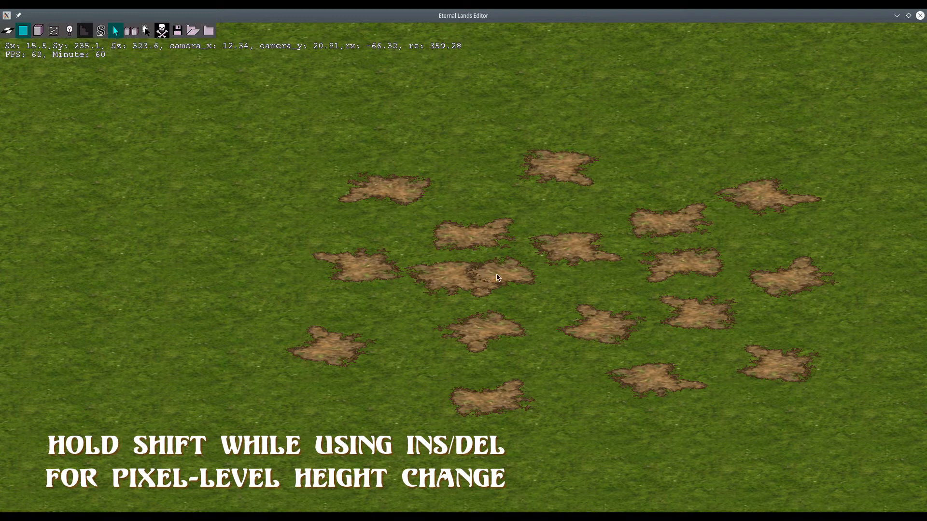
pyautogui.click(478, 242)
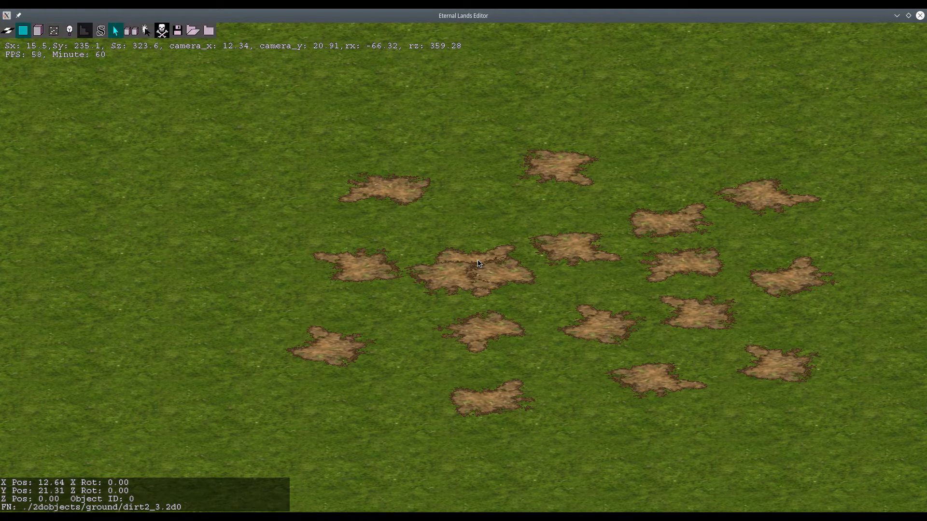
pyautogui.click(421, 291)
pyautogui.click(419, 257)
# - Delete the dirt patch in the middle of the overlapping cluster
pyautogui.moveTo(493, 268); pyautogui.dragTo(116, 144, button='middle')
pyautogui.scroll(3, 309, 318)
pyautogui.scroll(3, 407, 330)
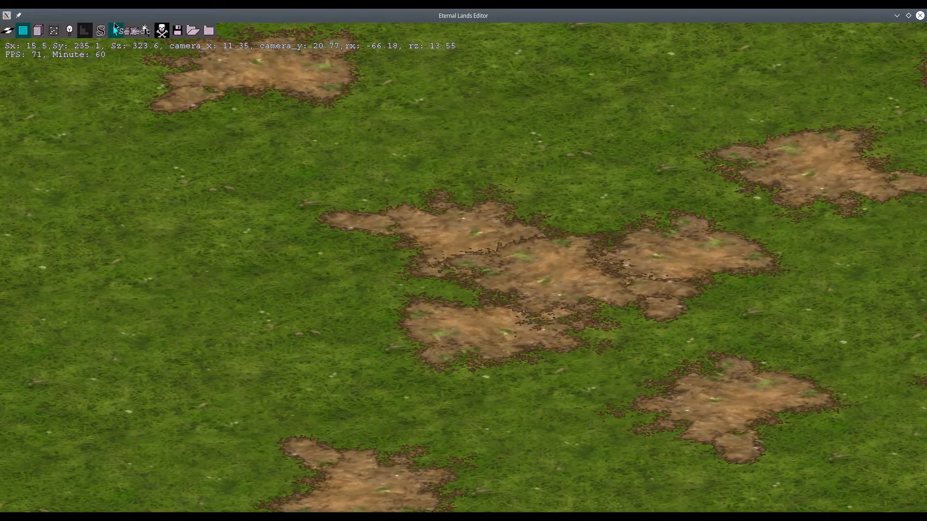
pyautogui.click(549, 275)
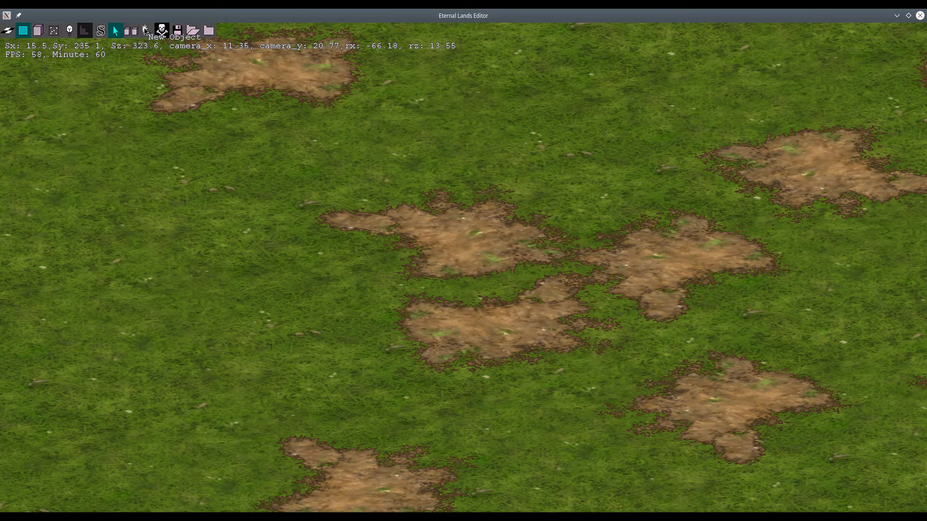
# - Insert the 2D ground object hay2.2d0 and place it over the gap between the three dirt patches
pyautogui.click(145, 31)
pyautogui.scroll(-15, 396, 286)
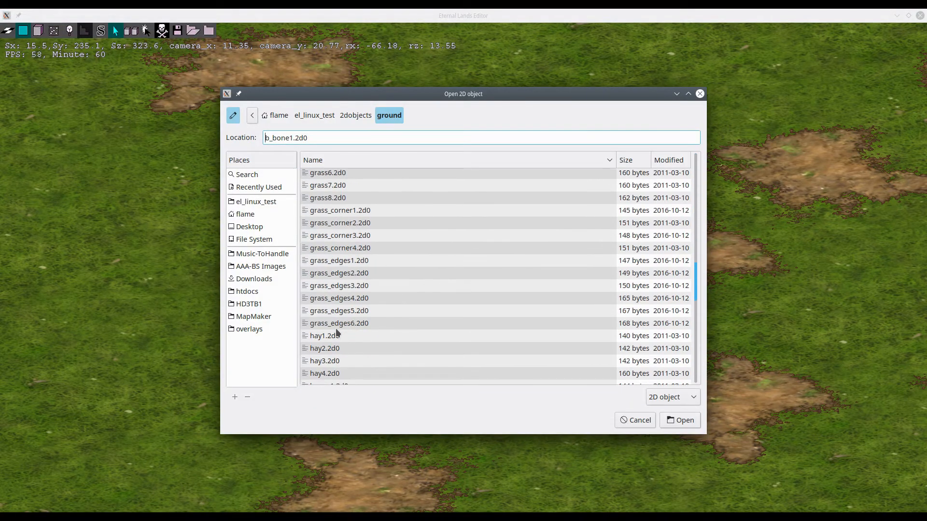
pyautogui.doubleClick(329, 348)
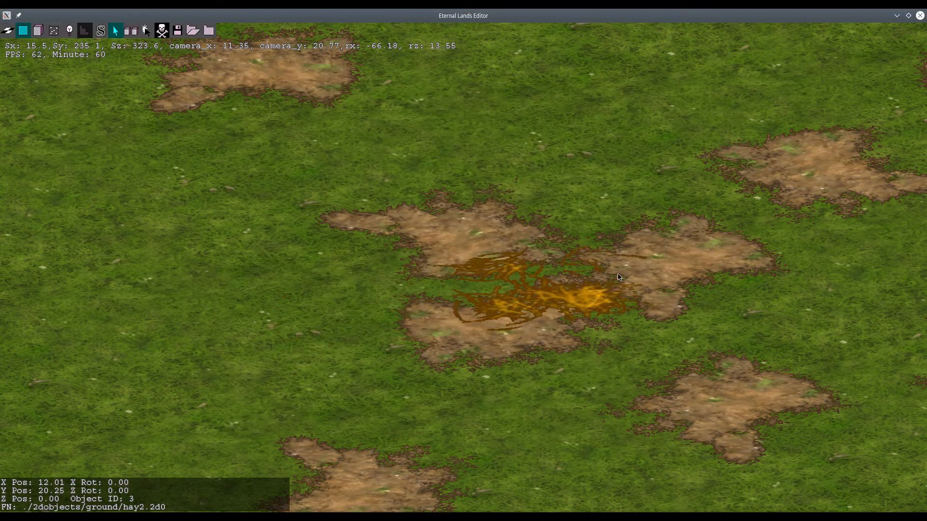
pyautogui.click(589, 269)
# - Reposition the near dirt patch and the hay so that the hay covers the space between the patches
pyautogui.moveTo(609, 377); pyautogui.dragTo(547, 282, button='middle')
pyautogui.moveTo(547, 282); pyautogui.dragTo(452, 348)
pyautogui.moveTo(509, 293); pyautogui.dragTo(581, 284)
pyautogui.moveTo(415, 368); pyautogui.dragTo(502, 320)
# - Shift the right-hand dirt patch slightly toward the viewer beside the hay
pyautogui.moveTo(353, 363); pyautogui.dragTo(698, 372, button='middle')
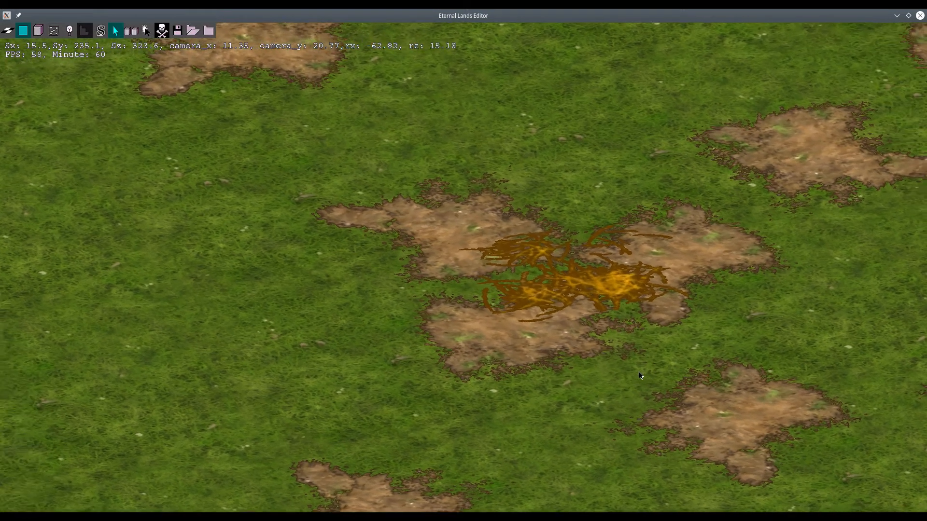
pyautogui.scroll(5, 647, 276)
pyautogui.scroll(-5, 720, 250)
pyautogui.press('d')
pyautogui.press('Right')
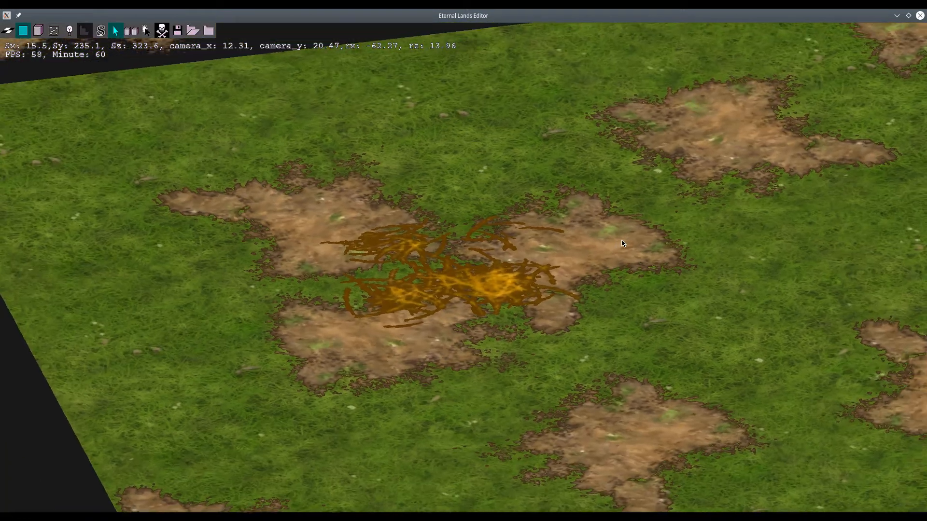
pyautogui.moveTo(628, 250); pyautogui.dragTo(616, 275)
# - Move the right-hand dirt patch against the two other patches, keeping it at height 0.01
pyautogui.moveTo(464, 361); pyautogui.dragTo(434, 357, button='middle')
pyautogui.scroll(2, 475, 357)
pyautogui.moveTo(333, 353); pyautogui.dragTo(290, 347, button='middle')
pyautogui.scroll(-6, 388, 311)
pyautogui.scroll(-4, 359, 312)
pyautogui.scroll(12, 427, 303)
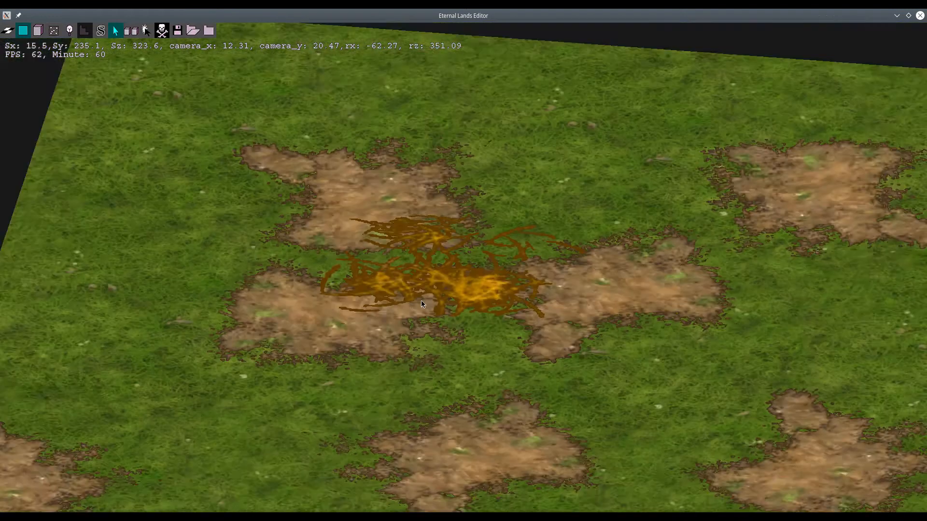
pyautogui.moveTo(574, 294); pyautogui.dragTo(496, 273)
pyautogui.press('pageup')
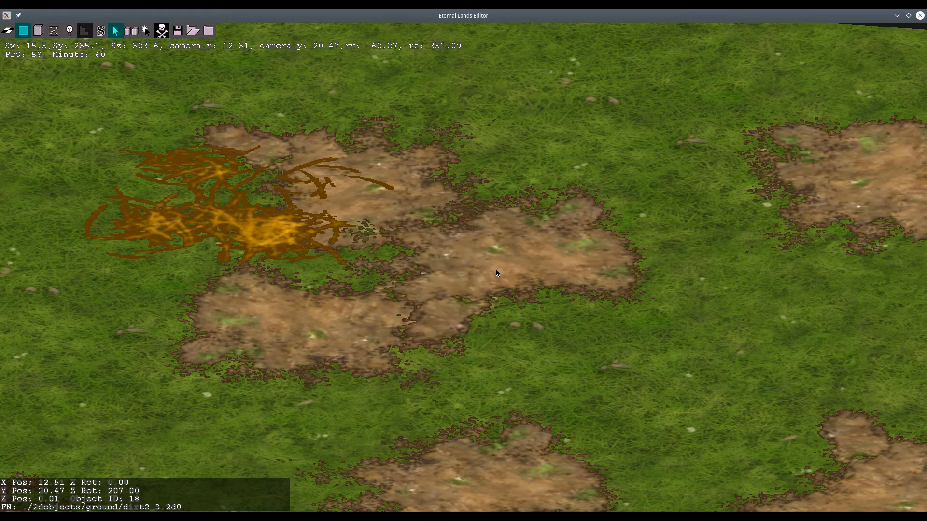
# - Move the hay over the seams between the three dirt patches at height 0.02
pyautogui.press('Left')
pyautogui.moveTo(227, 248); pyautogui.dragTo(427, 265)
pyautogui.press('pageup')
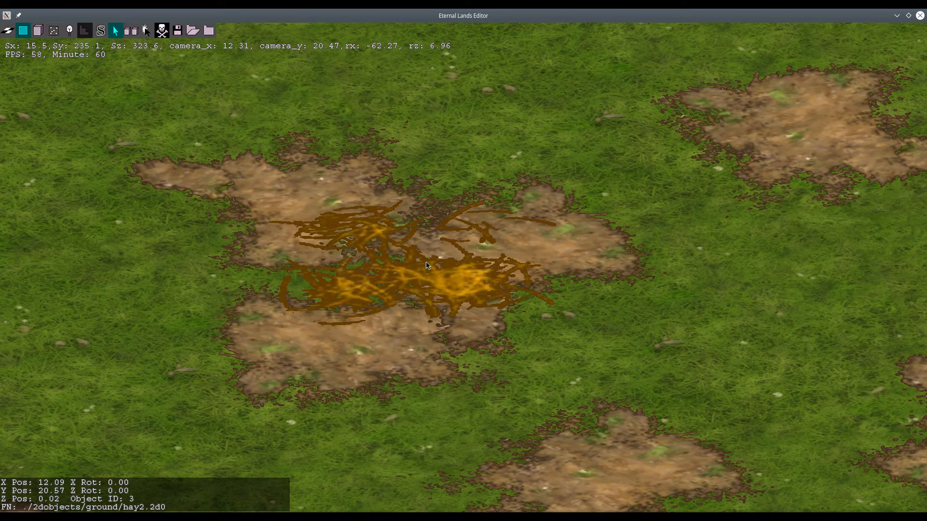
# - Create a new map of size Very Small [16x16]
pyautogui.moveTo(413, 219); pyautogui.dragTo(366, 309, button='middle')
pyautogui.scroll(-3, 367, 304)
pyautogui.scroll(-8, 367, 303)
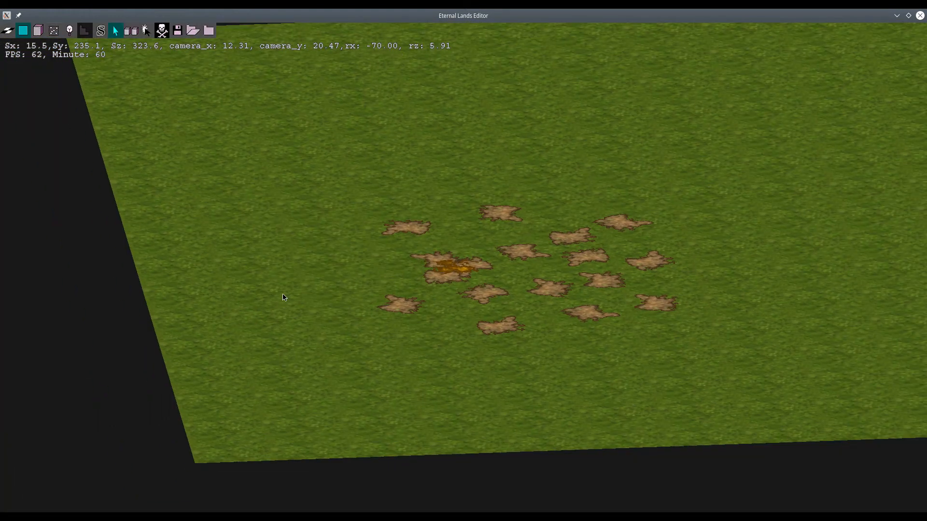
pyautogui.click(209, 31)
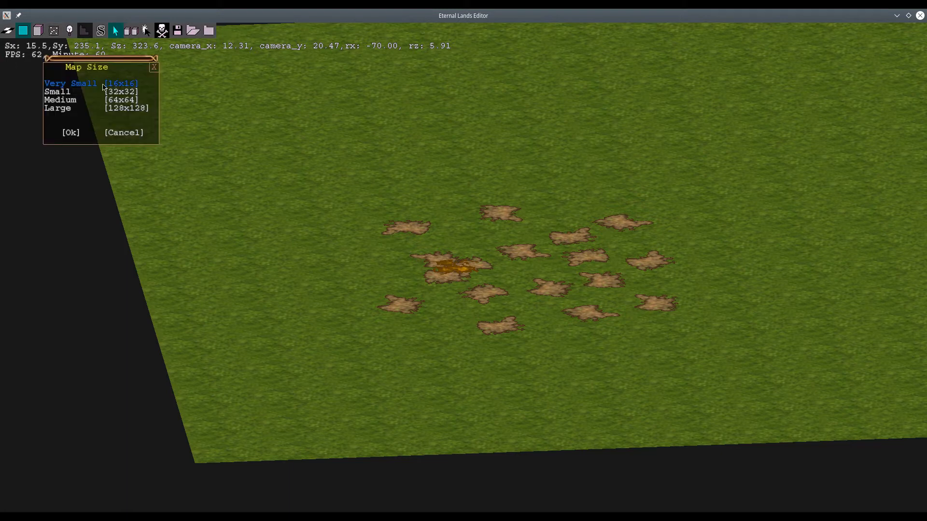
pyautogui.click(71, 133)
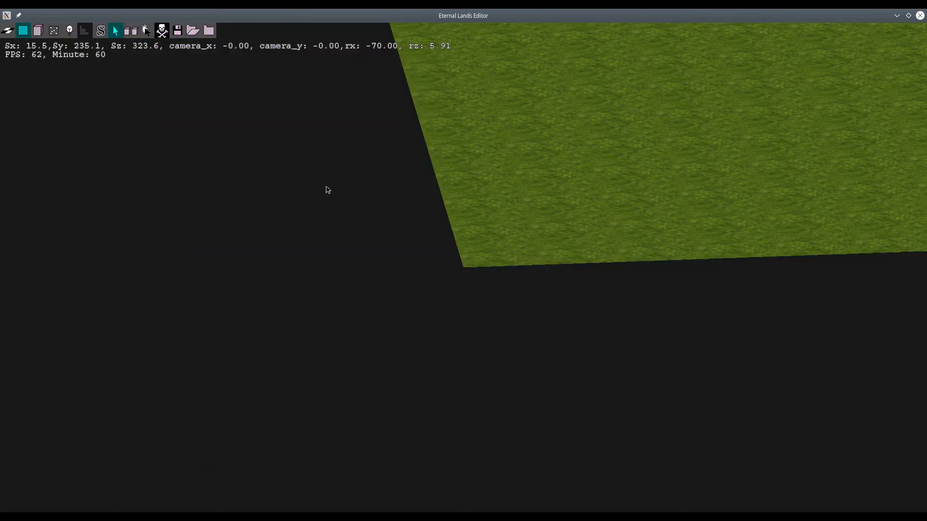
# - Paint a two-tile-deep band of blue water tiles along the near edge of the map, across its full width
pyautogui.press('w')
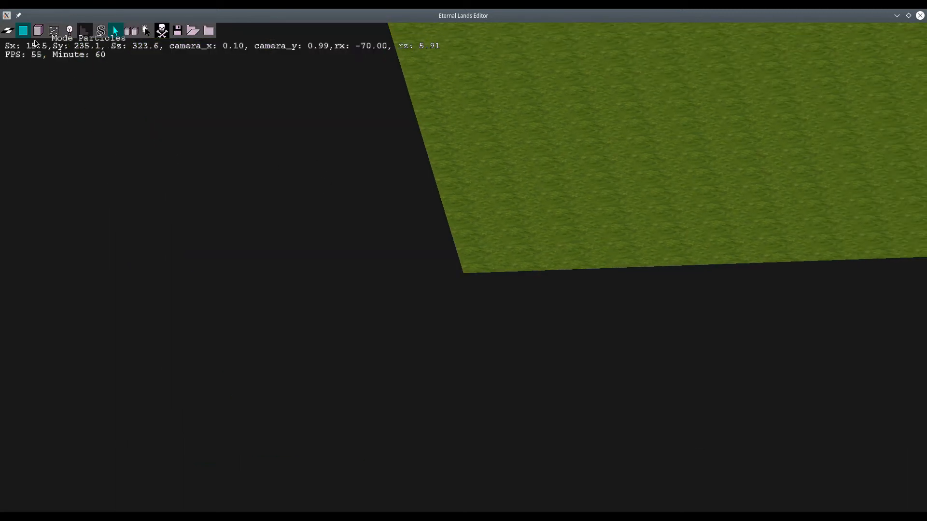
pyautogui.click(8, 31)
pyautogui.press('d')
pyautogui.press('d')
pyautogui.moveTo(190, 145); pyautogui.dragTo(224, 199, button='middle')
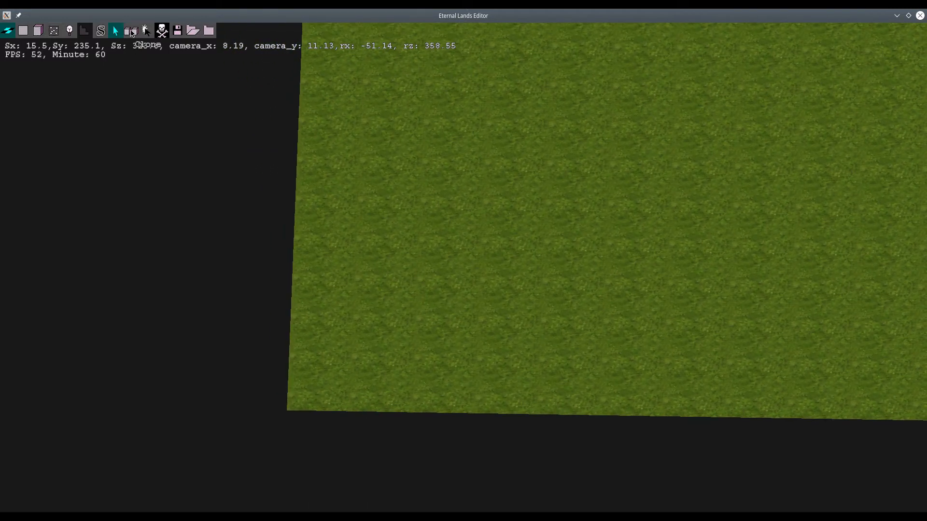
pyautogui.click(145, 32)
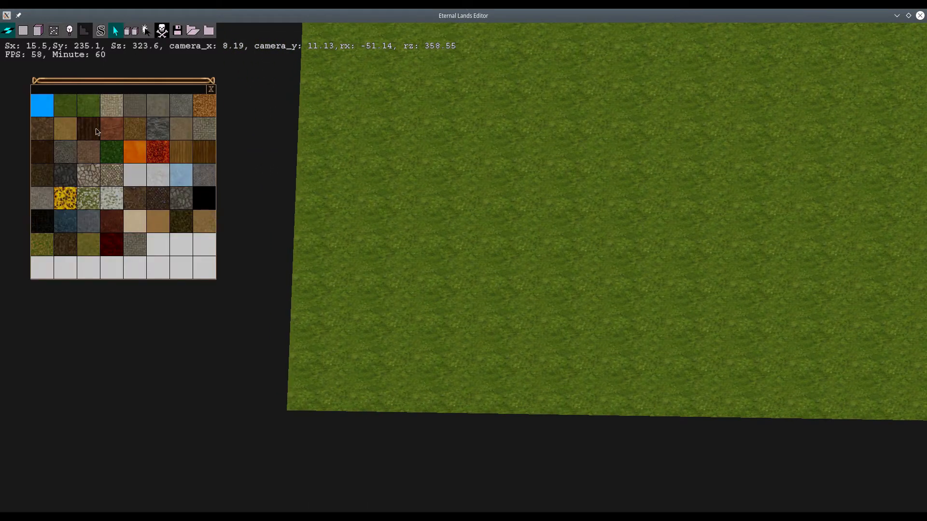
pyautogui.click(44, 108)
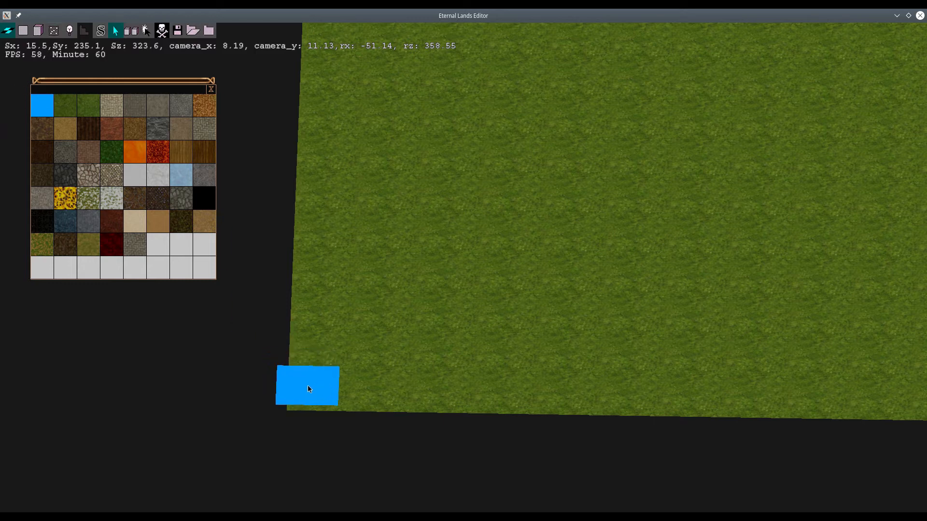
pyautogui.moveTo(308, 385); pyautogui.dragTo(613, 398)
pyautogui.press('d')
pyautogui.press('d')
pyautogui.scroll(-6, 520, 360)
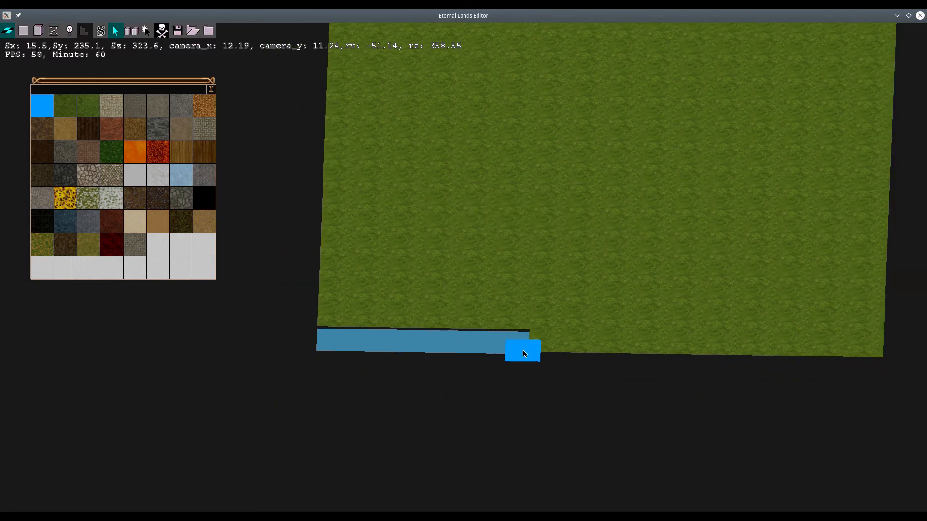
pyautogui.press('w')
pyautogui.moveTo(521, 348)
pyautogui.mouseDown()
pyautogui.moveTo(805, 354)
pyautogui.moveTo(817, 331)
pyautogui.moveTo(606, 323)
pyautogui.moveTo(356, 335)
pyautogui.mouseUp()
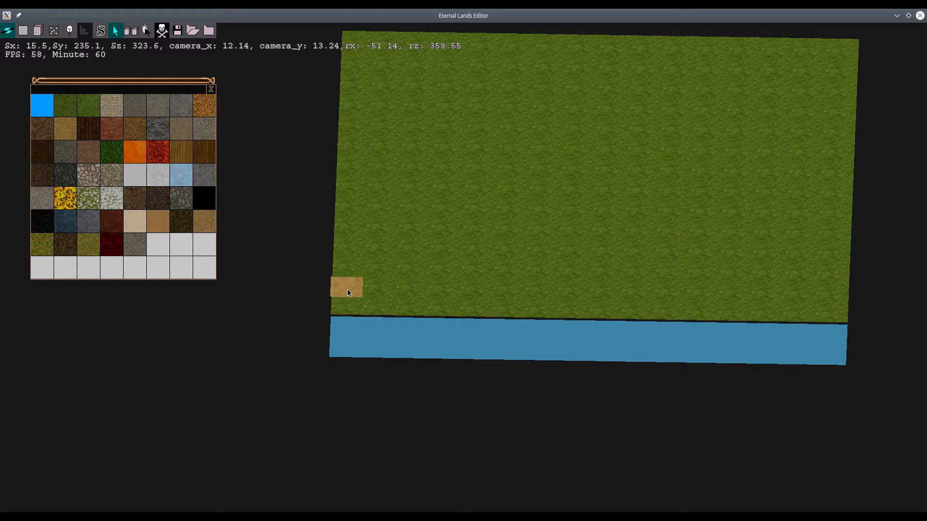
# - Paint a two-tile-deep strip of light brown dirt tiles across the map, directly behind the water
pyautogui.moveTo(577, 309); pyautogui.dragTo(797, 311)
pyautogui.moveTo(742, 292); pyautogui.dragTo(554, 296)
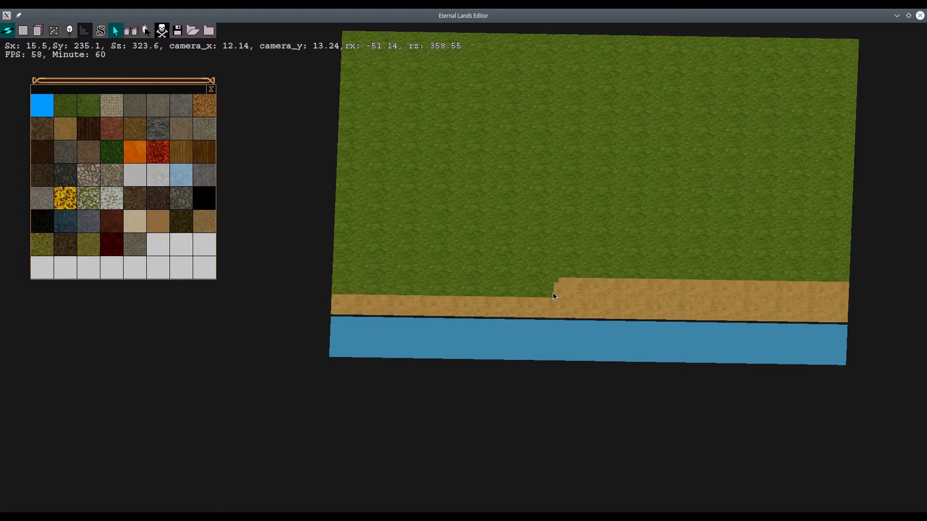
pyautogui.click(344, 287)
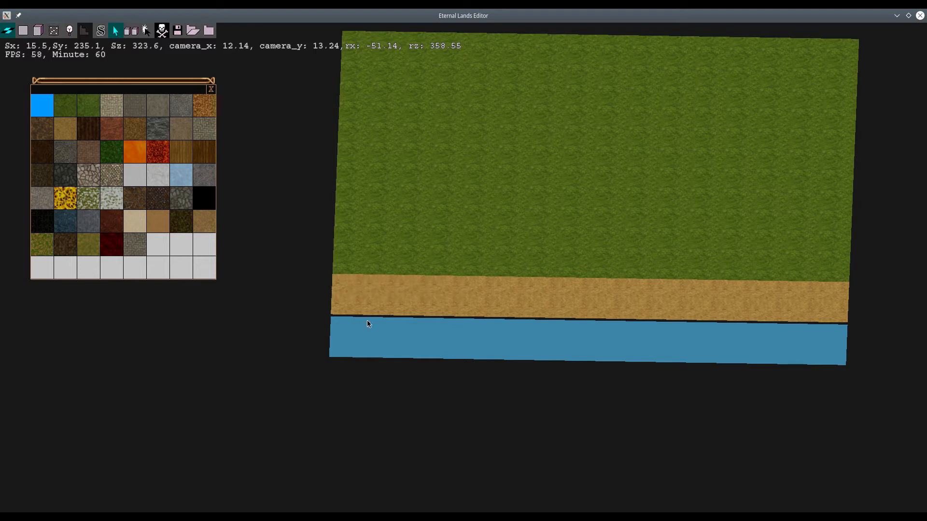
# - Examine the straight borders between the grass, dirt and water tiles from several angles
pyautogui.scroll(5, 362, 307)
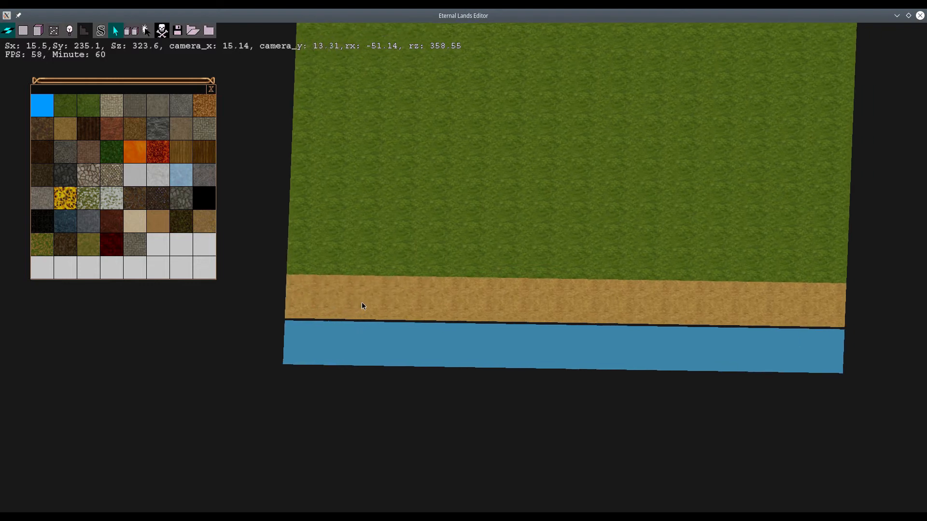
pyautogui.press('a')
pyautogui.press('a')
pyautogui.press('d')
pyautogui.press('d')
pyautogui.moveTo(563, 24); pyautogui.dragTo(282, 303, button='middle')
pyautogui.scroll(5, 284, 304)
pyautogui.press('s')
pyautogui.press('s')
pyautogui.press('s')
pyautogui.press('s')
pyautogui.press('s')
pyautogui.moveTo(227, 354); pyautogui.dragTo(549, 195, button='middle')
pyautogui.press('w')
pyautogui.press('a')
pyautogui.press('a')
pyautogui.press('a')
pyautogui.press('a')
pyautogui.press('a')
pyautogui.press('a')
pyautogui.press('d')
pyautogui.press('d')
pyautogui.press('d')
pyautogui.press('d')
pyautogui.press('d')
pyautogui.press('d')
pyautogui.press('d')
pyautogui.press('d')
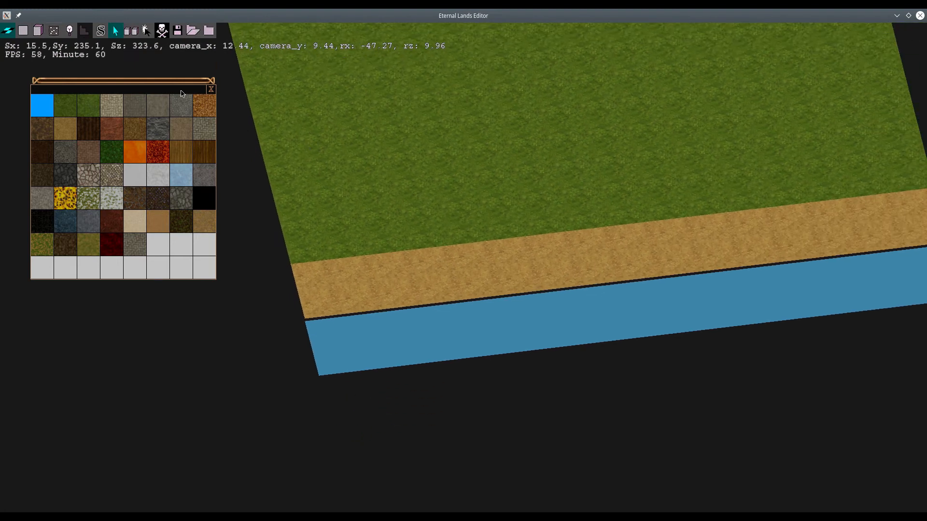
pyautogui.press('a')
pyautogui.moveTo(484, 145); pyautogui.dragTo(425, 188, button='middle')
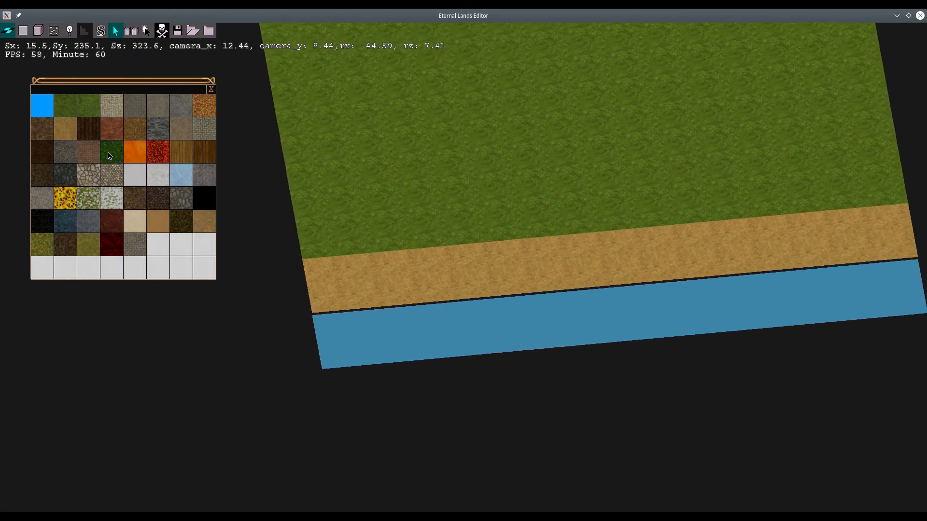
# - Paint three separate dirt tiles jutting from the dirt strip into the grass
pyautogui.click(443, 227)
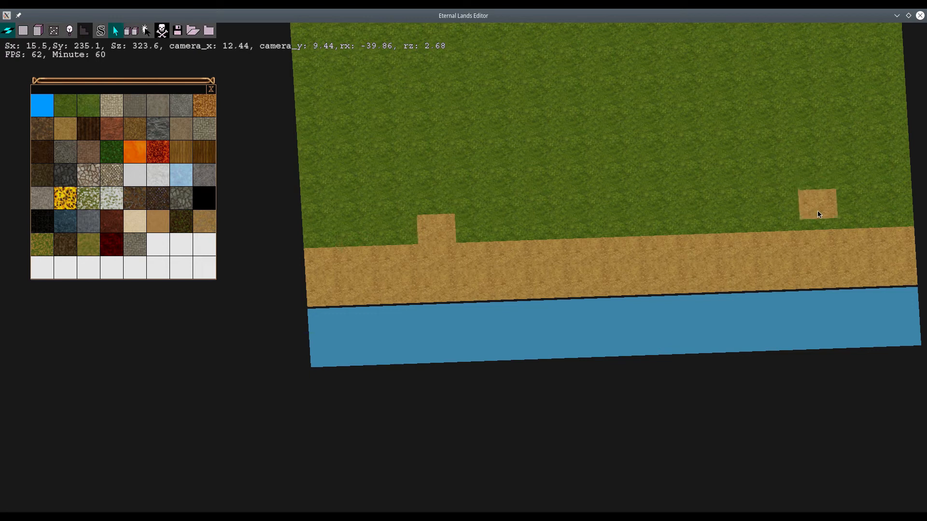
pyautogui.click(818, 213)
pyautogui.click(657, 217)
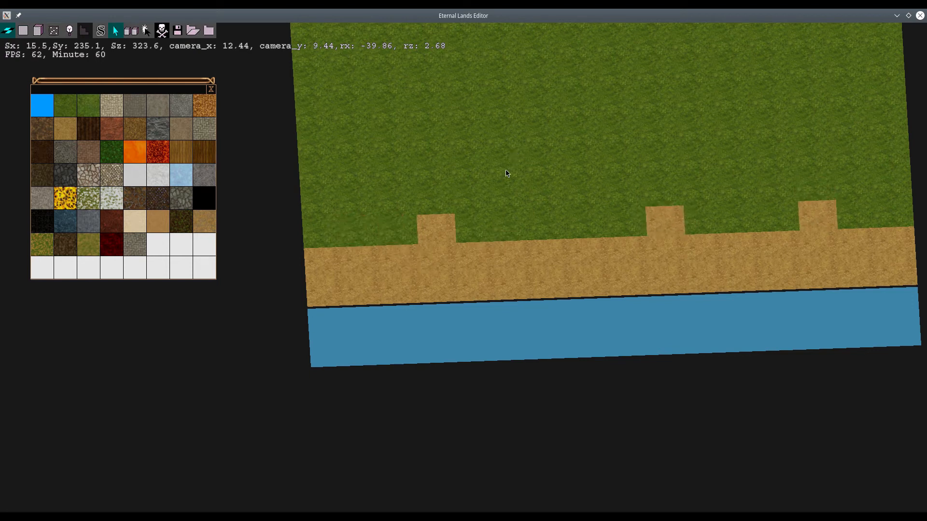
# - Clone the grass tile over the three protruding dirt tiles to restore a straight border
pyautogui.click(133, 35)
pyautogui.click(386, 149)
pyautogui.click(440, 228)
pyautogui.click(669, 222)
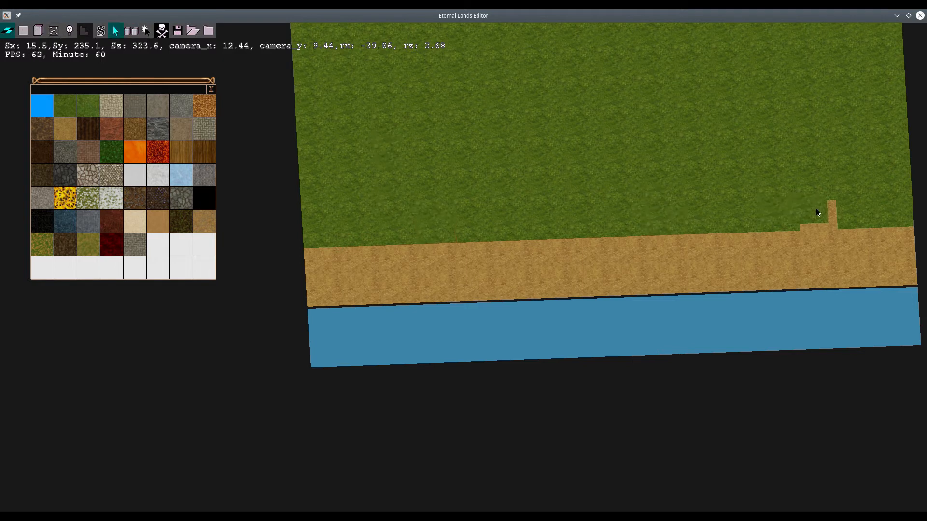
pyautogui.click(817, 212)
# - Put away the ground tile palette
pyautogui.press('a')
pyautogui.press('a')
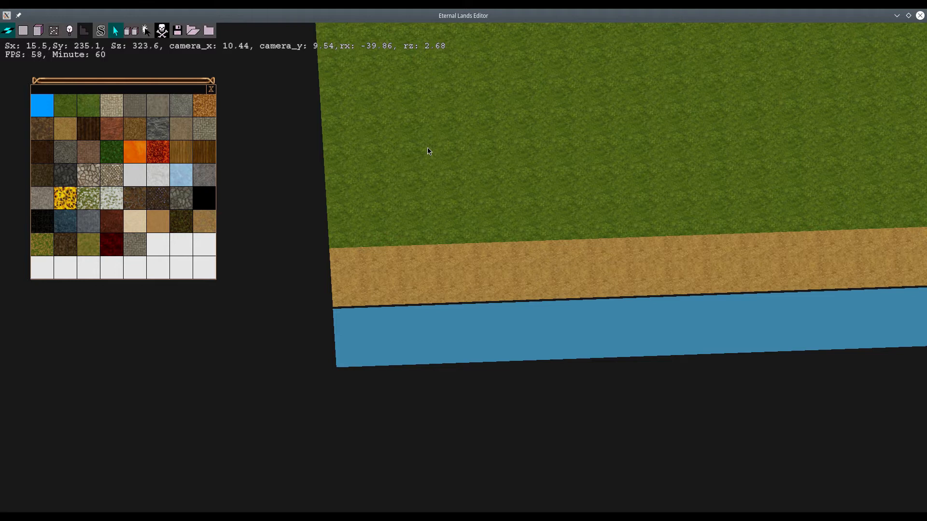
pyautogui.scroll(2, 429, 152)
pyautogui.click(69, 134)
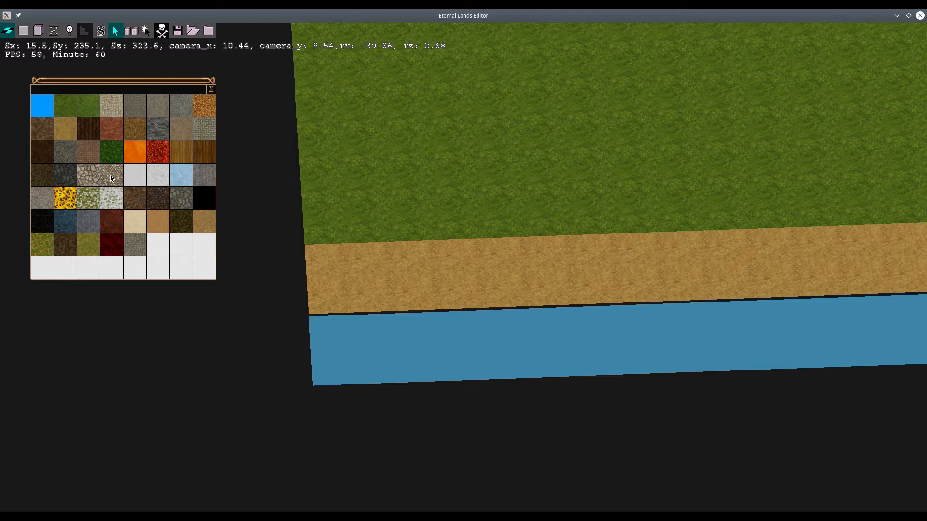
pyautogui.click(211, 86)
pyautogui.click(149, 35)
pyautogui.click(210, 89)
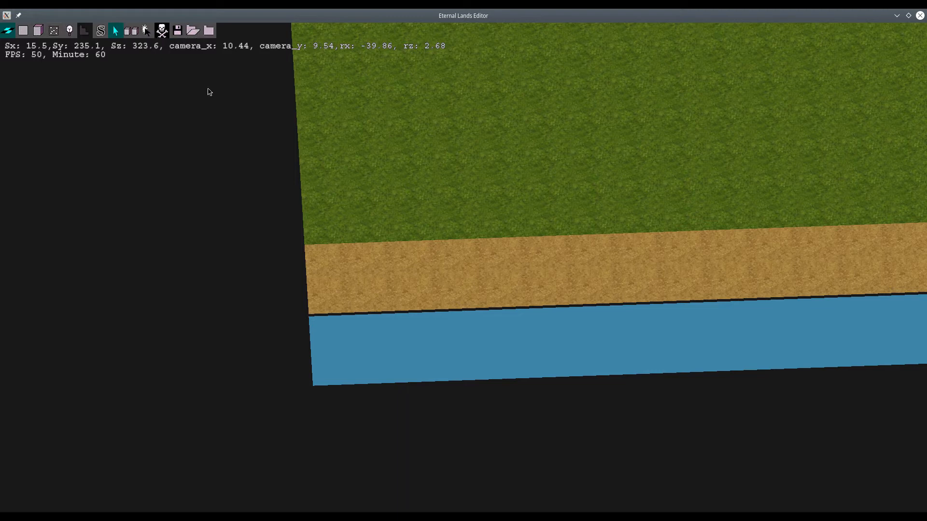
# - Switch to 2D object editing and load dirt2_edges1.2d0 from the ground folder
pyautogui.click(23, 31)
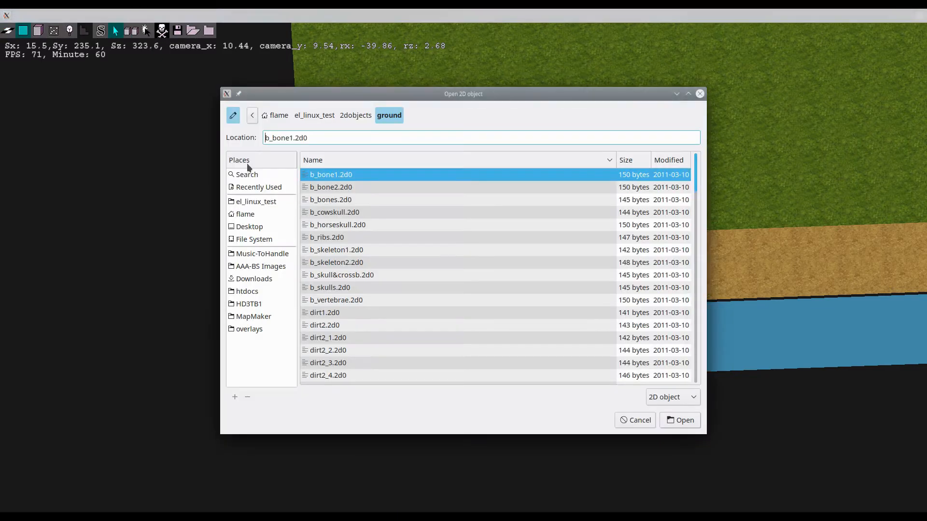
pyautogui.scroll(-1, 363, 230)
pyautogui.scroll(-2, 367, 233)
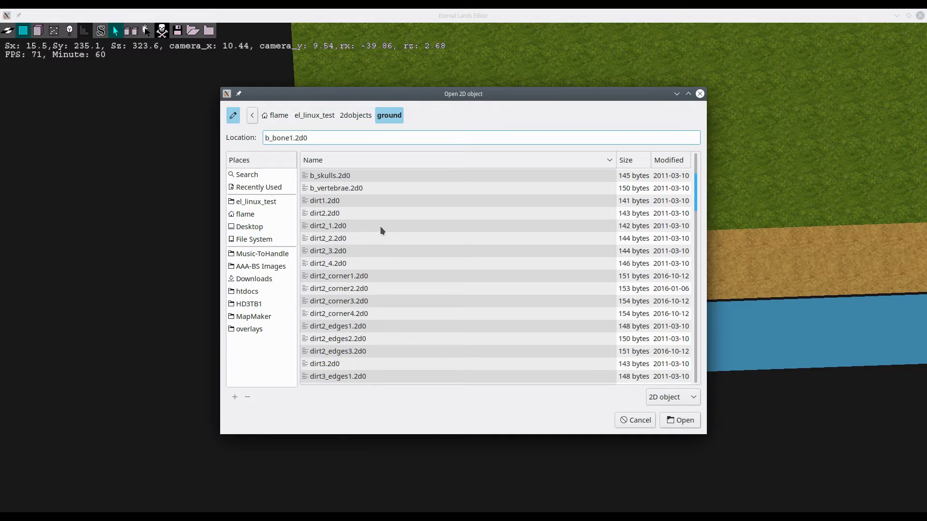
pyautogui.scroll(-3, 380, 226)
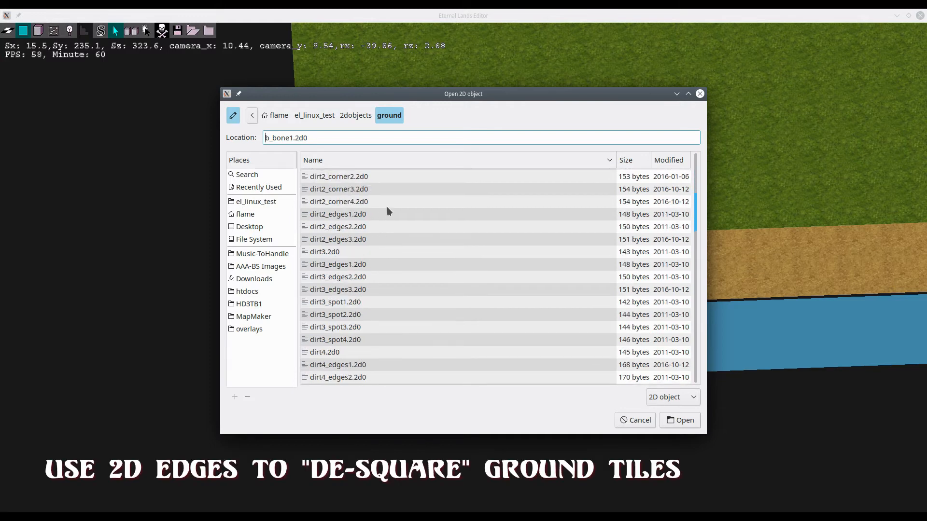
pyautogui.scroll(-2, 387, 211)
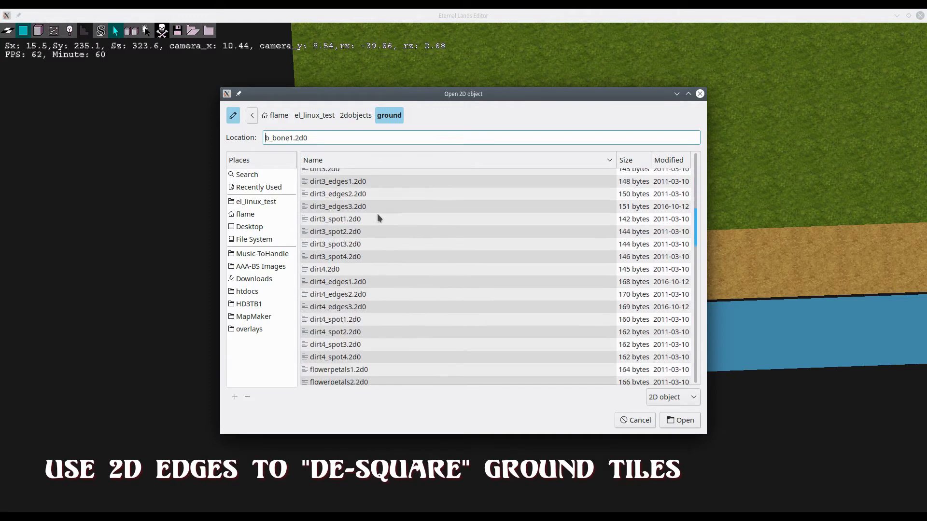
pyautogui.scroll(2, 352, 228)
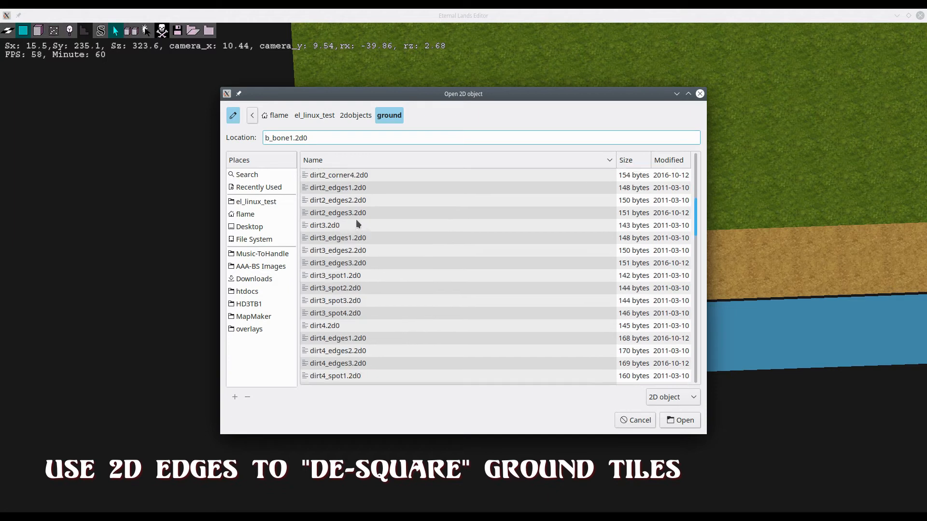
pyautogui.click(351, 188)
pyautogui.doubleClick(351, 187)
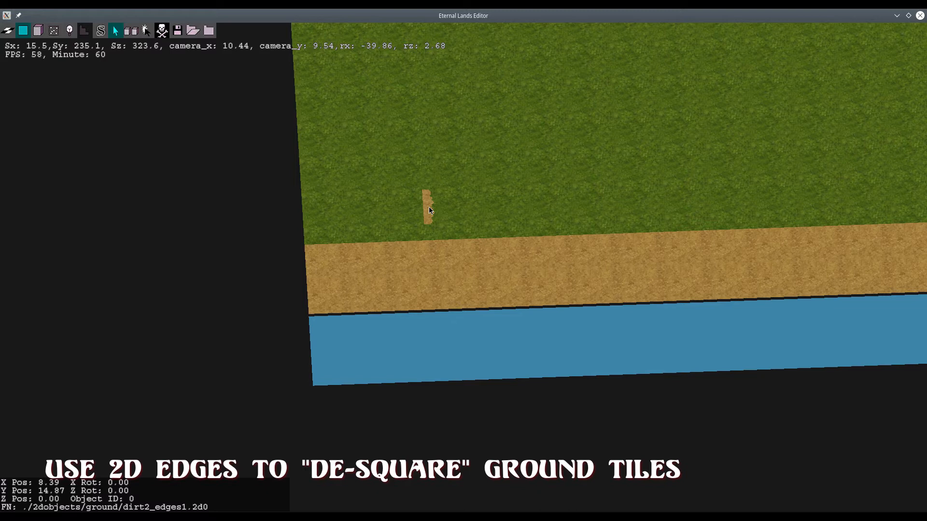
# - Rotate the dirt edge piece to a Z rotation of 90 so it runs parallel to the dirt strip
pyautogui.scroll(8, 428, 207)
pyautogui.press('a')
pyautogui.press('a')
pyautogui.press('a')
pyautogui.press('a')
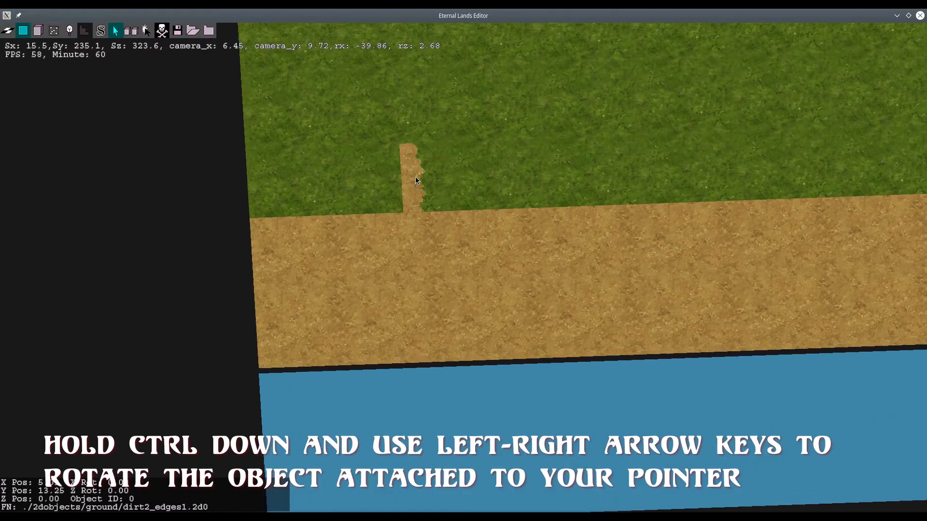
pyautogui.scroll(4, 416, 177)
pyautogui.press('a')
pyautogui.press('a')
pyautogui.press('a')
pyautogui.press('a')
pyautogui.press('a')
pyautogui.press('a')
pyautogui.press('w')
pyautogui.press('w')
pyautogui.press('w')
pyautogui.hotkey('ctrl', 'Left')
pyautogui.hotkey('ctrl', 'Left')
pyautogui.hotkey('ctrl', 'Left')
pyautogui.hotkey('ctrl', 'Left')
pyautogui.hotkey('ctrl', 'Left')
pyautogui.hotkey('ctrl', 'Left')
pyautogui.hotkey('ctrl', 'Left')
pyautogui.hotkey('ctrl', 'Left')
pyautogui.hotkey('ctrl', 'Left')
pyautogui.hotkey('ctrl', 'Left')
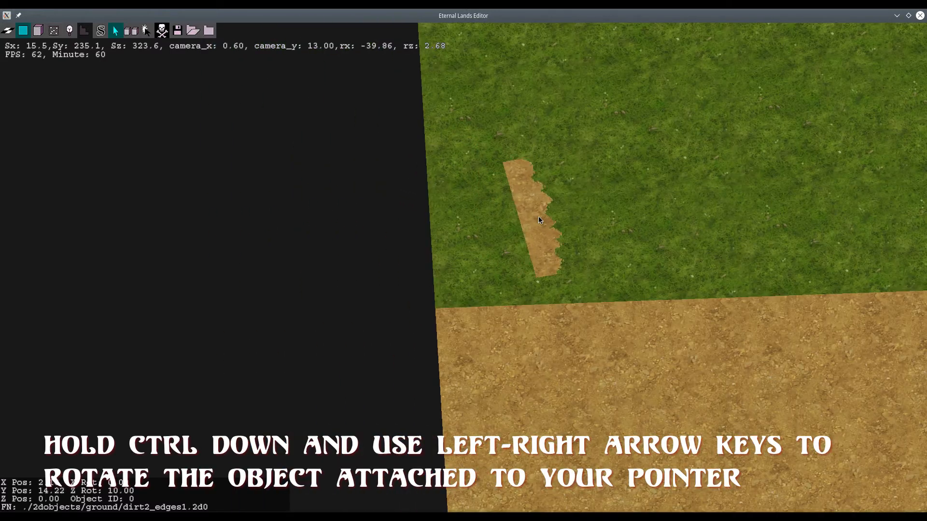
pyautogui.hotkey('ctrl', 'Left')
pyautogui.hotkey('ctrl', 'Left')
pyautogui.hotkey('ctrl', 'Left')
pyautogui.hotkey('ctrl', 'Left')
pyautogui.hotkey('ctrl', 'Left')
pyautogui.hotkey('ctrl', 'Left')
pyautogui.hotkey('ctrl', 'Left')
pyautogui.hotkey('ctrl', 'Left')
pyautogui.hotkey('ctrl', 'Left')
pyautogui.hotkey('ctrl', 'Left')
pyautogui.hotkey('ctrl', 'Left')
pyautogui.hotkey('ctrl', 'Left')
pyautogui.hotkey('ctrl', 'Left')
pyautogui.hotkey('ctrl', 'Left')
pyautogui.hotkey('ctrl', 'Left')
pyautogui.hotkey('ctrl', 'Left')
pyautogui.hotkey('ctrl', 'Left')
pyautogui.hotkey('ctrl', 'Left')
pyautogui.hotkey('ctrl', 'Left')
pyautogui.hotkey('ctrl', 'Left')
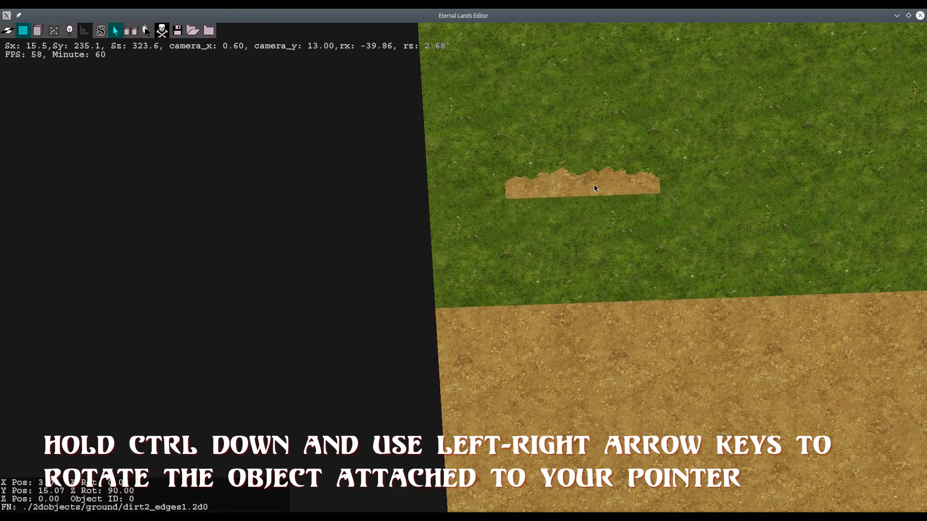
# - Place the rotated dirt edge piece on the grass a short distance behind the dirt strip
pyautogui.press('d')
pyautogui.press('d')
pyautogui.press('d')
pyautogui.press('d')
pyautogui.click(462, 193)
pyautogui.scroll(-3, 461, 193)
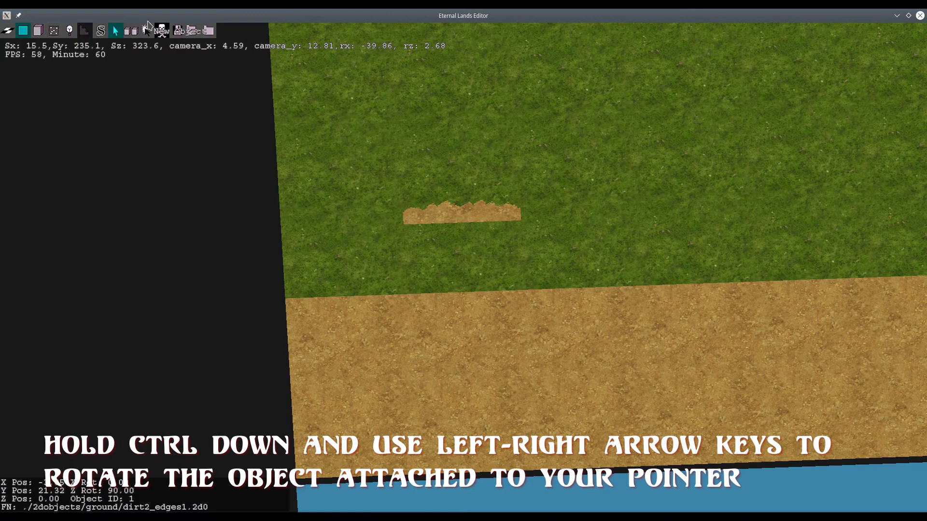
# - Add dirt2_edges2.2d0, rotate it parallel to the first edge piece, and place it in line to its right
pyautogui.click(146, 29)
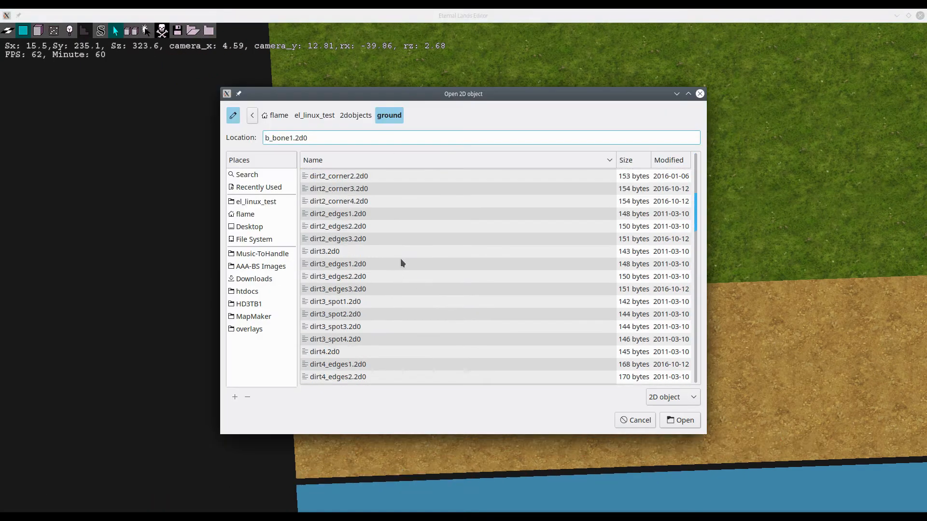
pyautogui.doubleClick(347, 225)
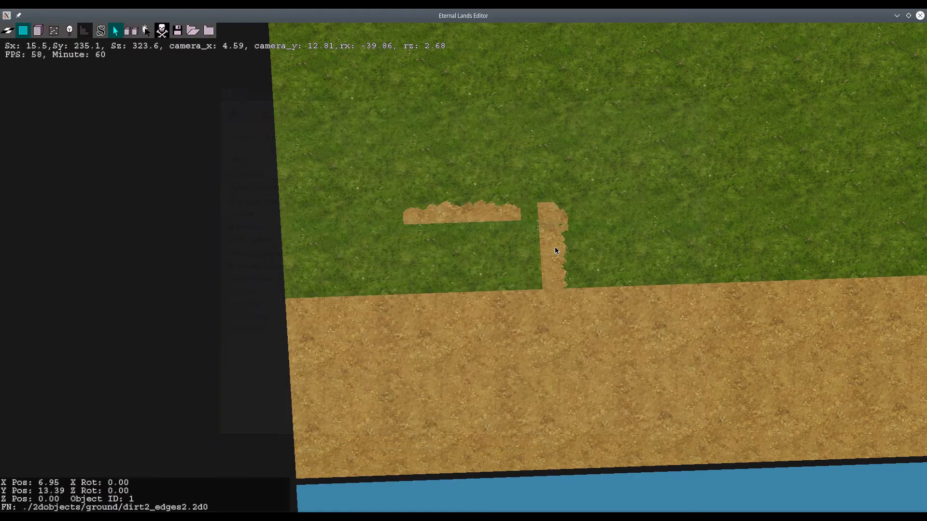
pyautogui.scroll(6, 559, 223)
pyautogui.scroll(12, 567, 219)
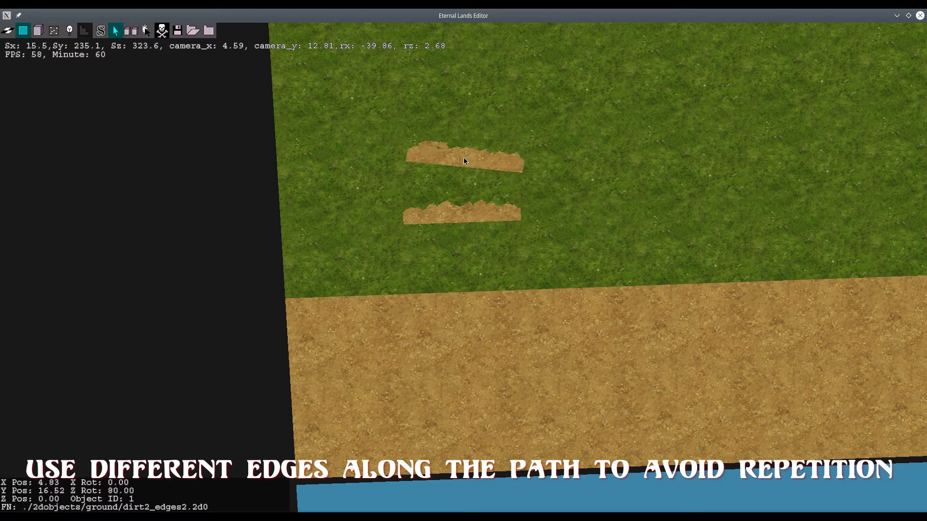
pyautogui.click(588, 210)
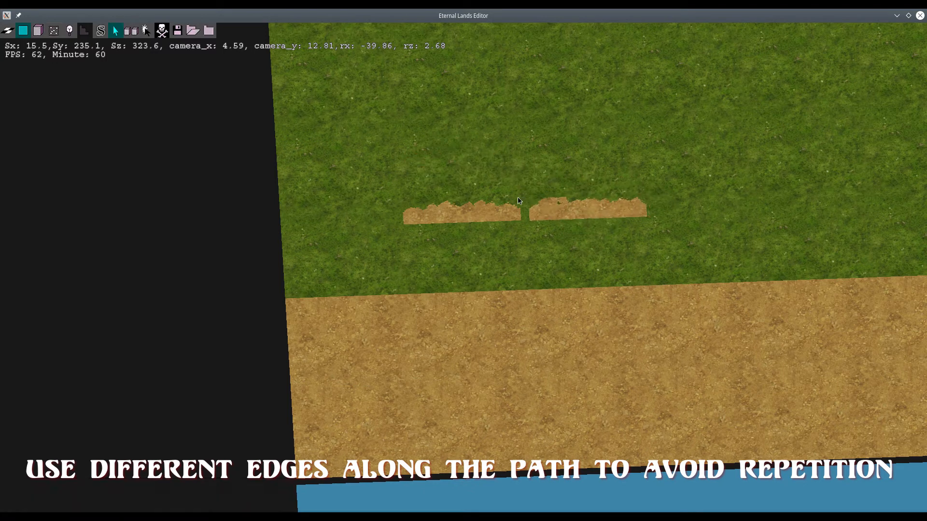
# - Add dirt2_edges3.2d0 at a Z rotation of 90 and place it in line to the right of the second edge piece
pyautogui.click(148, 34)
pyautogui.scroll(-6, 410, 241)
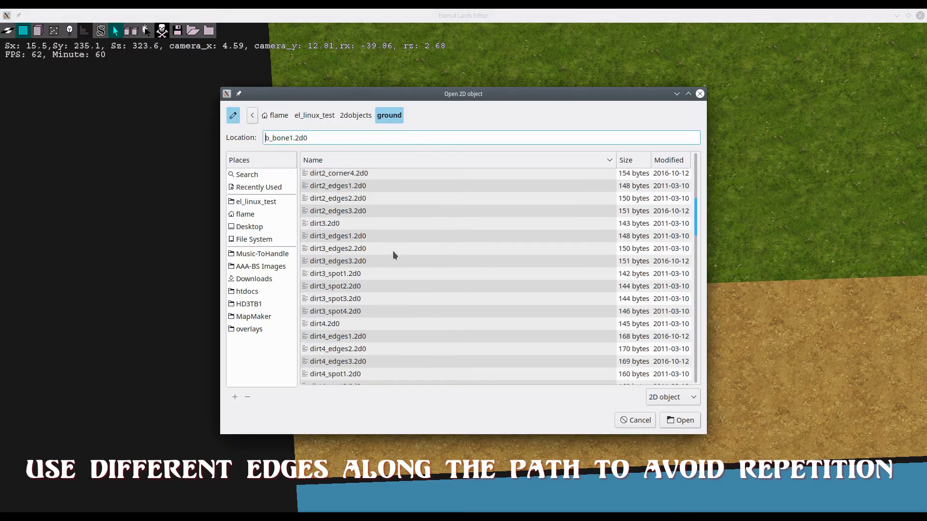
pyautogui.doubleClick(336, 211)
pyautogui.scroll(-10, 686, 186)
pyautogui.scroll(10, 712, 199)
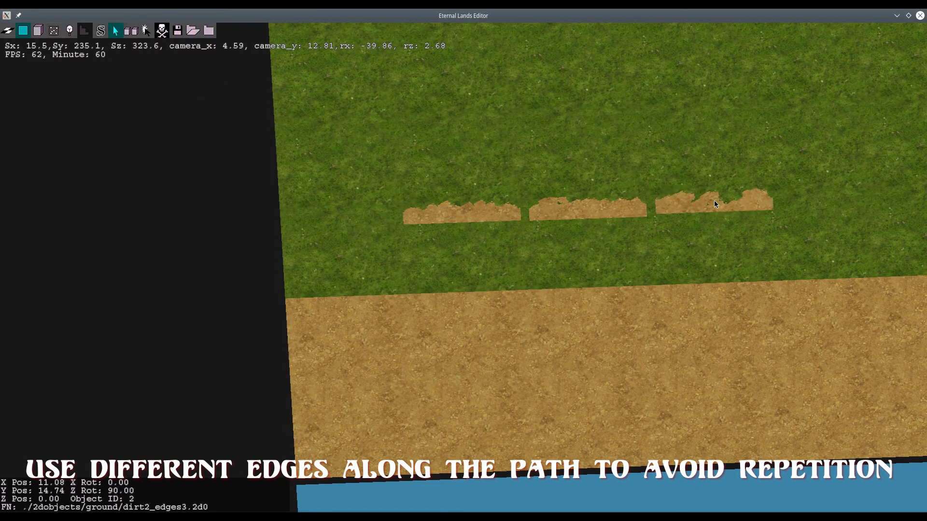
pyautogui.click(714, 201)
# - Move the dirt2_edges1.2d0 piece onto the dirt strip's grass border at the map edge, at about X 1.5, Y 12.3
pyautogui.scroll(4, 608, 225)
pyautogui.press('w')
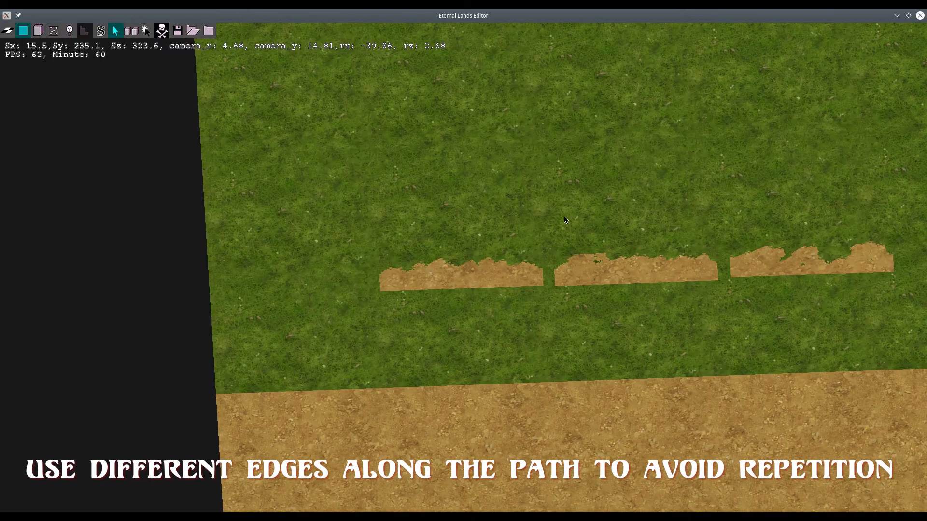
pyautogui.press('d')
pyautogui.click(402, 274)
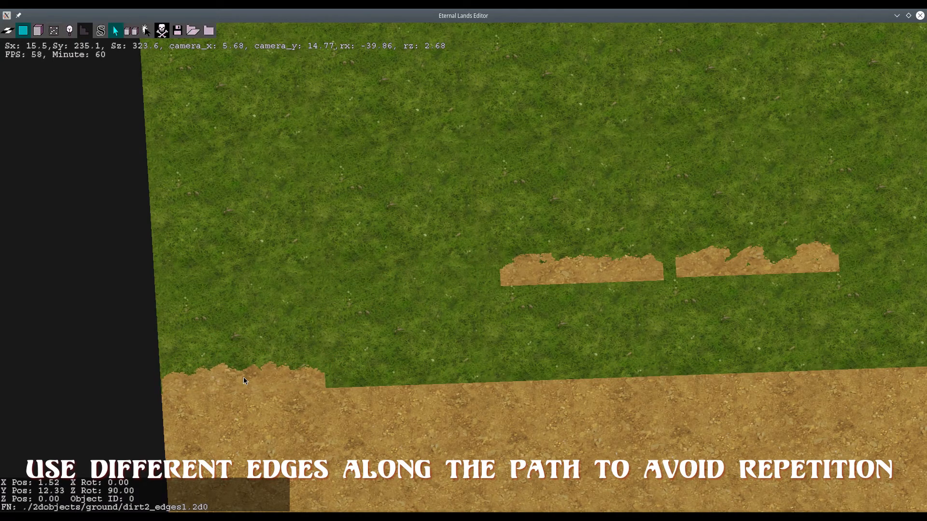
pyautogui.click(242, 378)
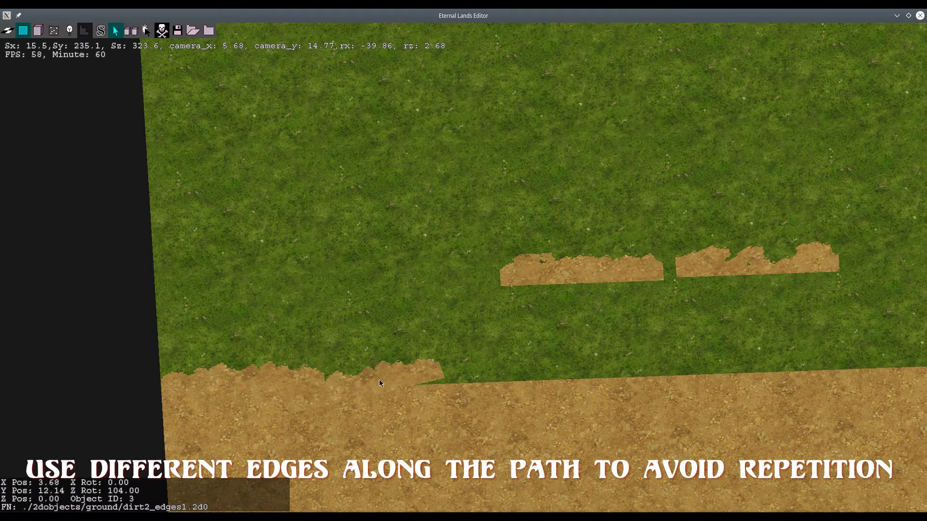
# - Try repeating cloned dirt2_edges1.2d0 pieces along the dirt border and remove the copies
pyautogui.rightClick(532, 288)
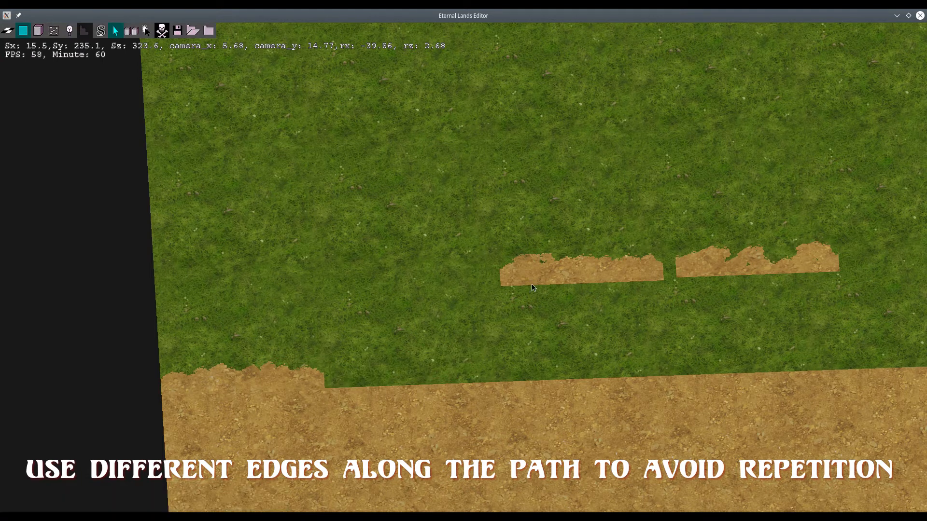
pyautogui.click(295, 361)
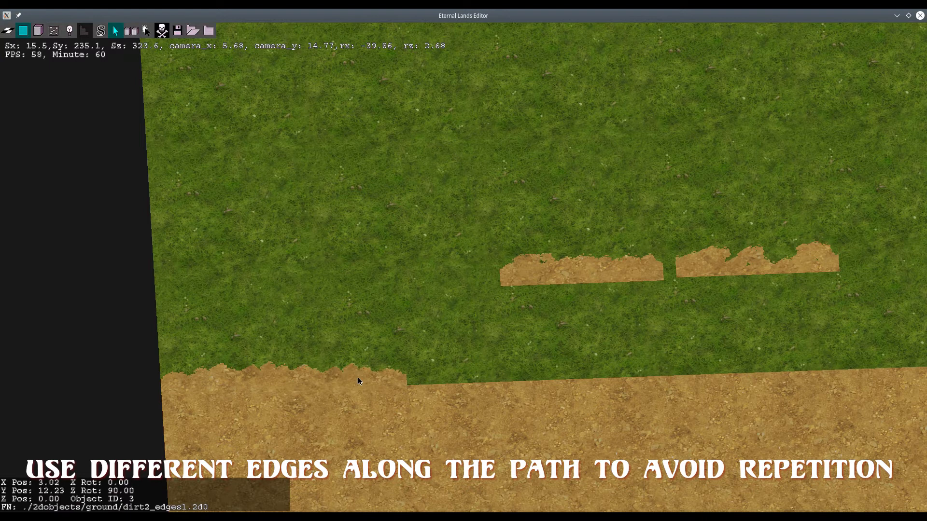
pyautogui.click(406, 375)
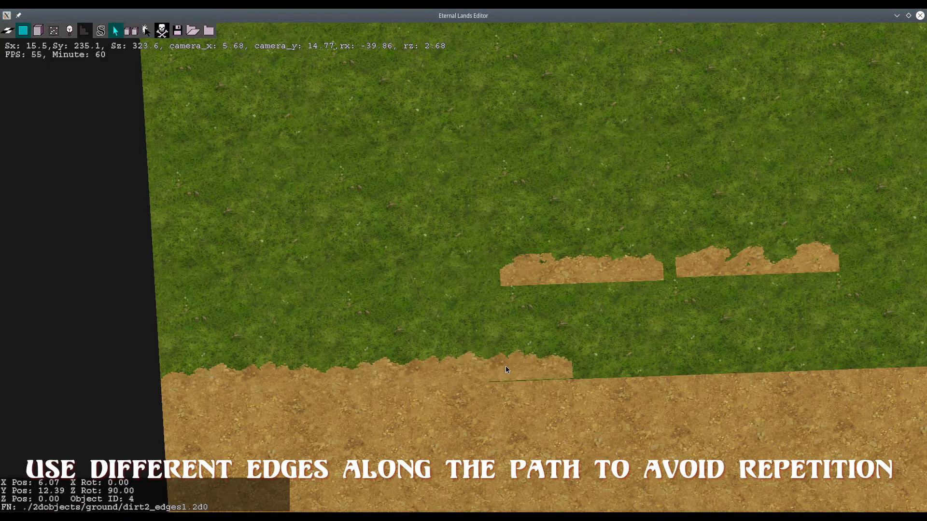
pyautogui.click(568, 366)
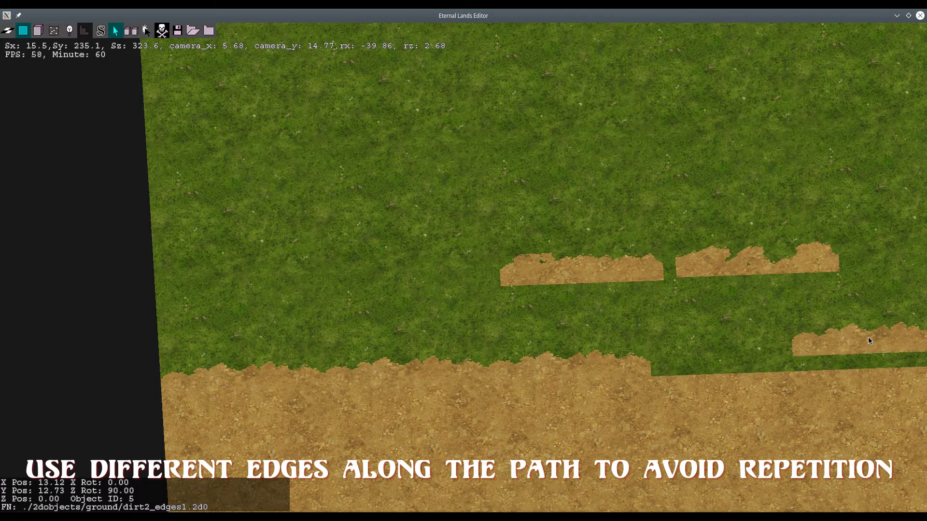
pyautogui.rightClick(871, 334)
pyautogui.click(551, 362)
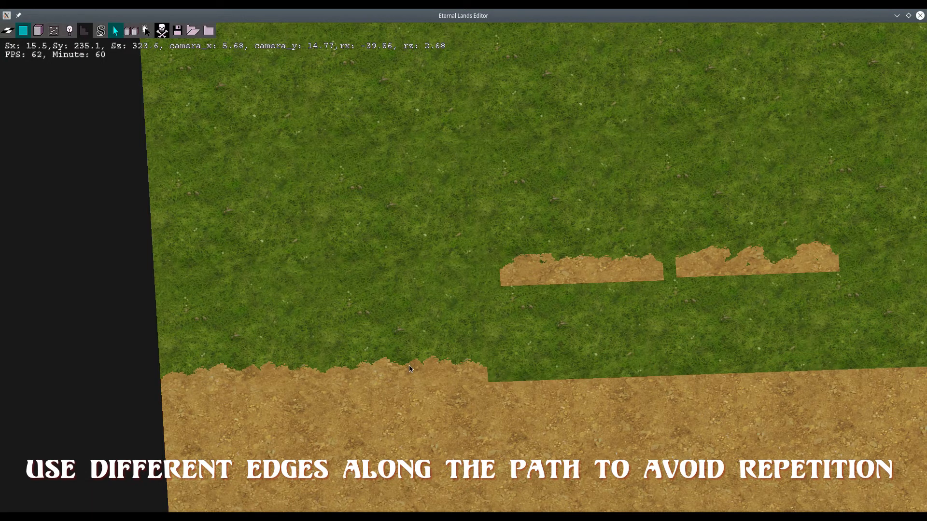
pyautogui.click(409, 365)
# - Move the dirt2_edges2.2d0 and dirt2_edges3.2d0 pieces onto the dirt border, lining them up end to end after the first edge piece
pyautogui.click(579, 274)
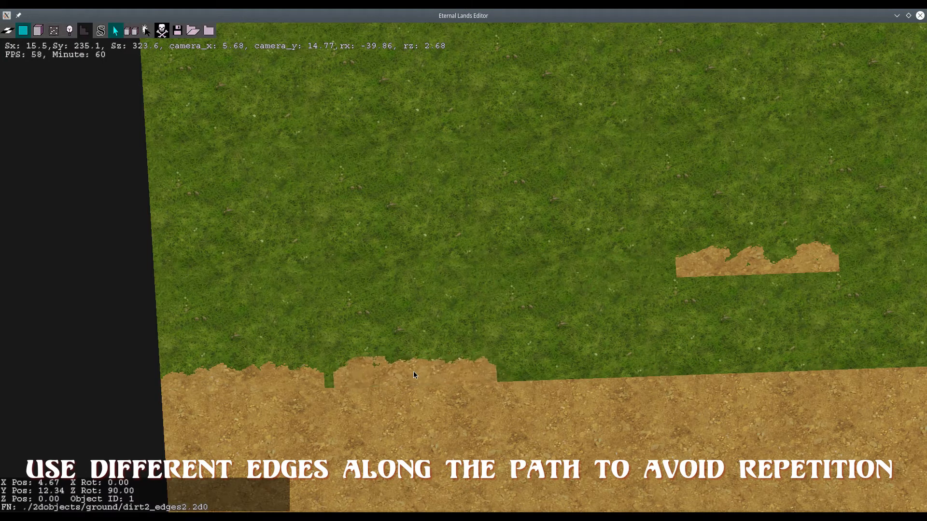
pyautogui.click(406, 372)
pyautogui.moveTo(600, 347); pyautogui.dragTo(572, 231, button='middle')
pyautogui.scroll(2, 575, 263)
pyautogui.press('s')
pyautogui.scroll(3, 572, 232)
pyautogui.press('s')
pyautogui.press('d')
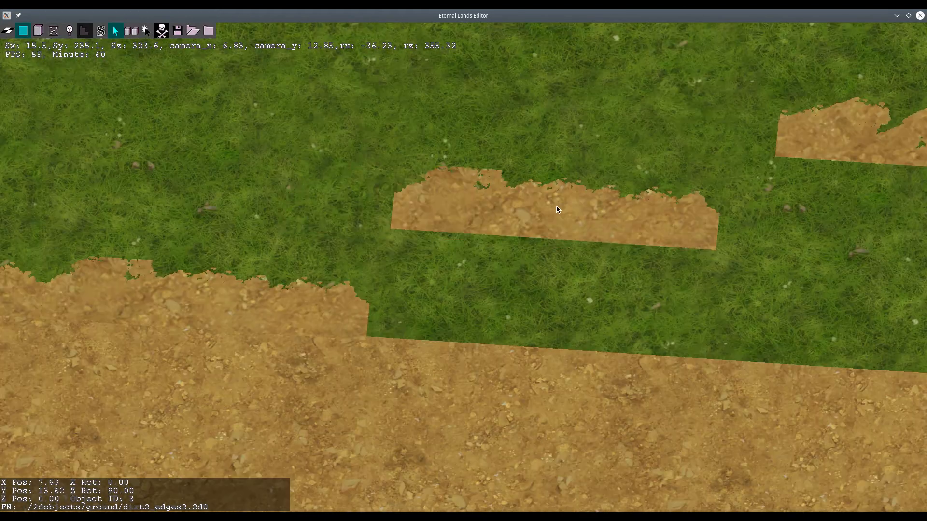
pyautogui.press('Delete')
pyautogui.click(850, 125)
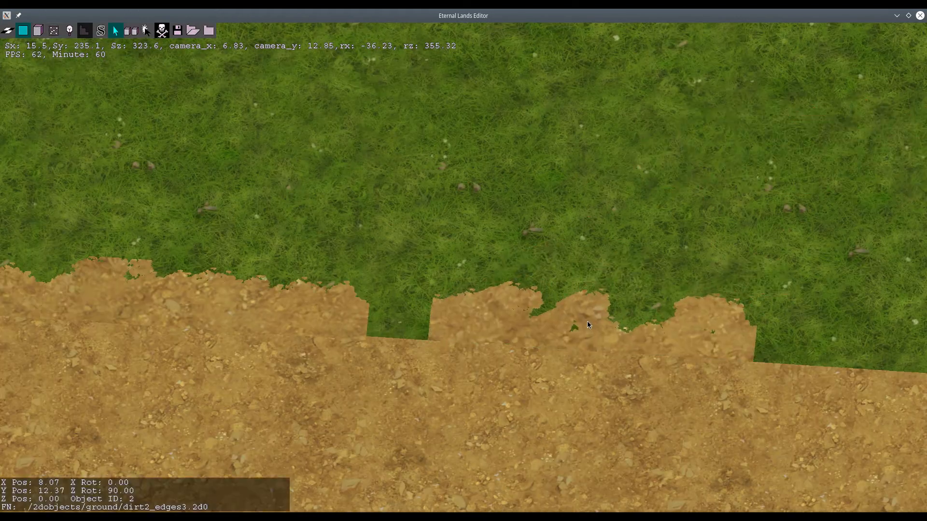
pyautogui.click(532, 324)
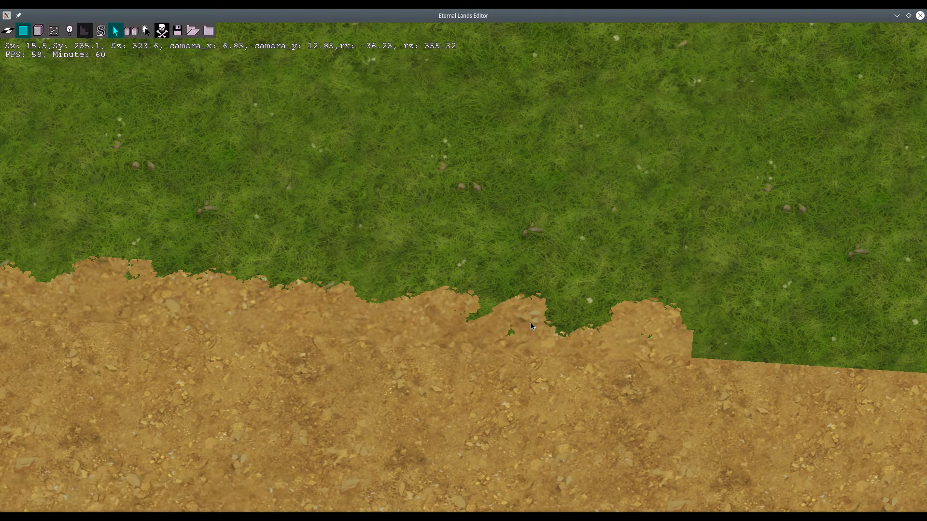
# - Clone the dirt2_edges2.2d0 piece and place the copy on the border after the third piece, at about X 10.5, Y 12.3
pyautogui.scroll(-4, 531, 322)
pyautogui.click(130, 30)
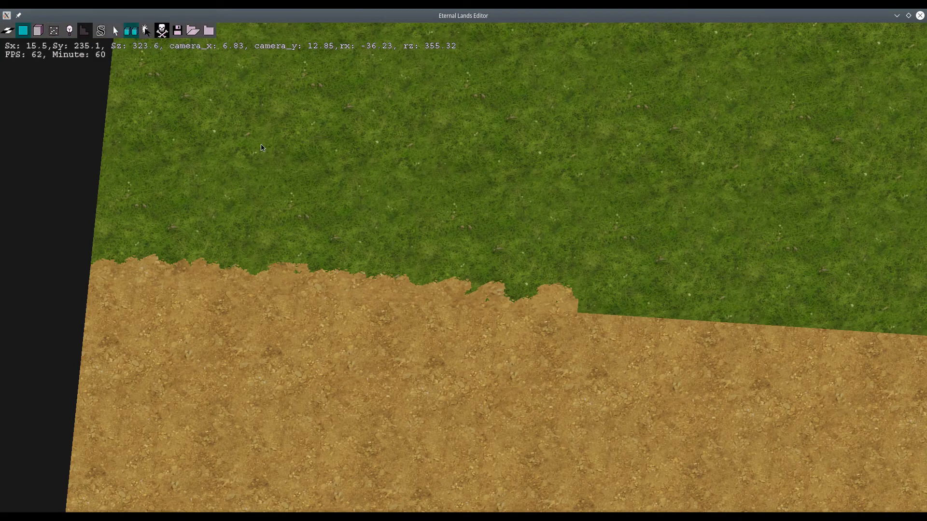
pyautogui.click(259, 290)
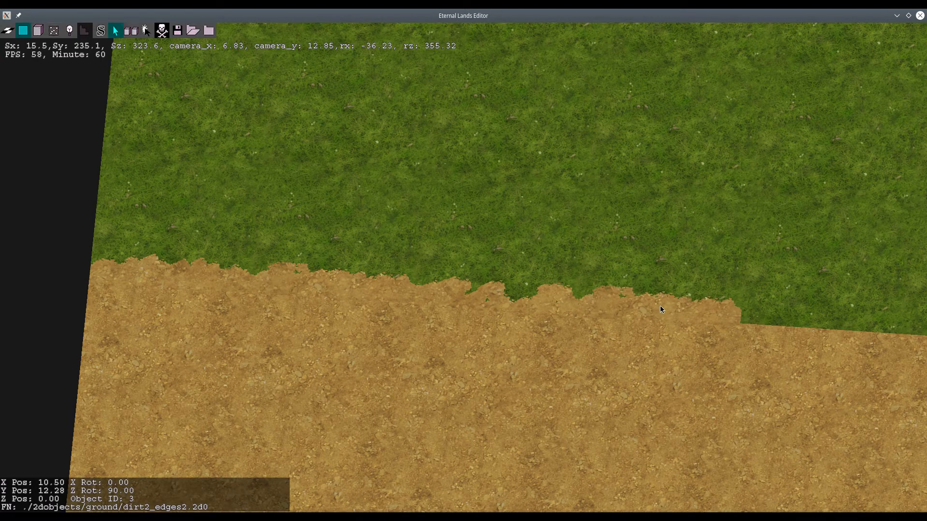
pyautogui.click(660, 309)
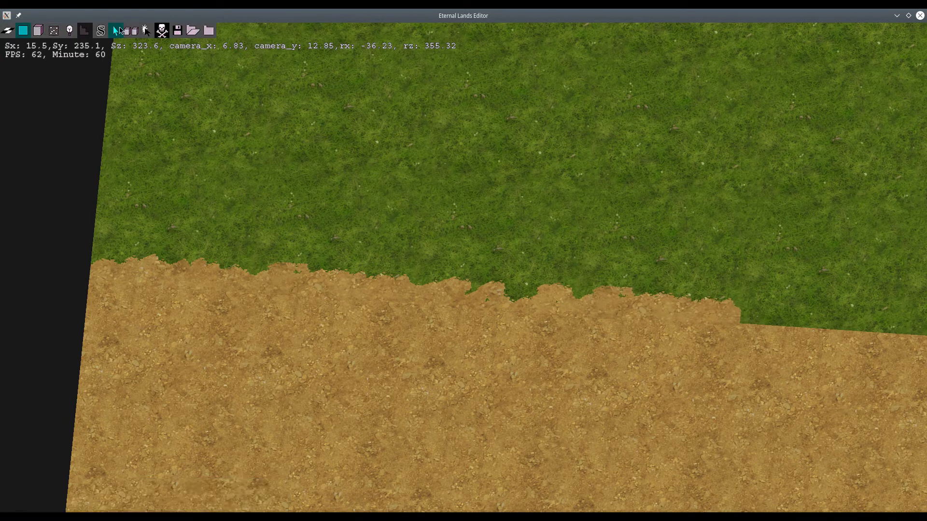
# - Clone the dirt2_edges3.2d0 piece and place the copy on the dirt border directly after the cloned dirt2_edges2.2d0 piece
pyautogui.click(131, 30)
pyautogui.click(499, 291)
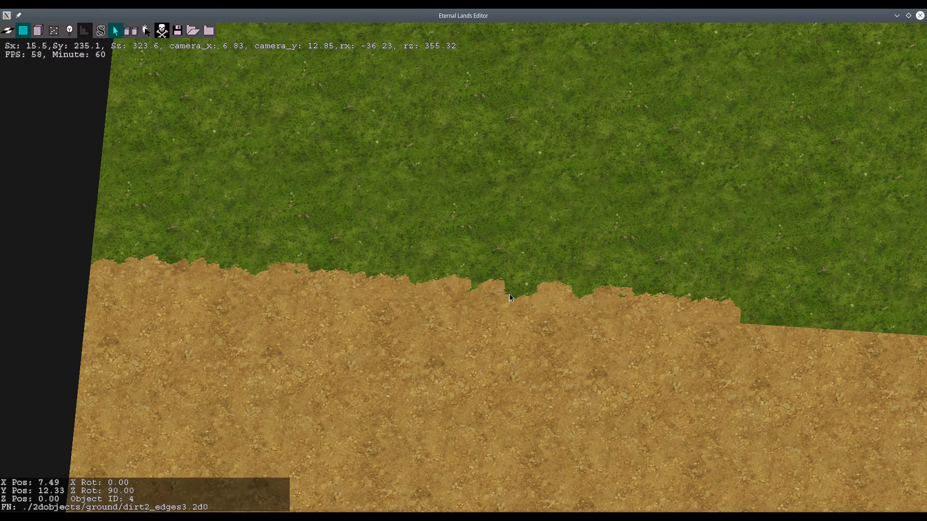
pyautogui.click(821, 319)
# - Clone the dirt2_edges1.2d0 piece and extend the border with the copy at about X 16.5, Y 12.2
pyautogui.press('Right')
pyautogui.click(131, 30)
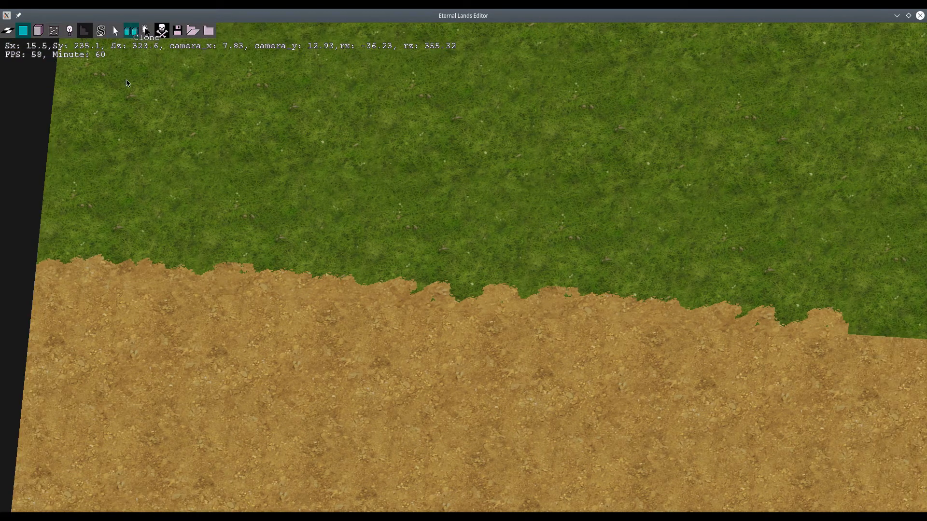
pyautogui.click(61, 264)
pyautogui.press('Right')
pyautogui.press('Right')
pyautogui.press('Right')
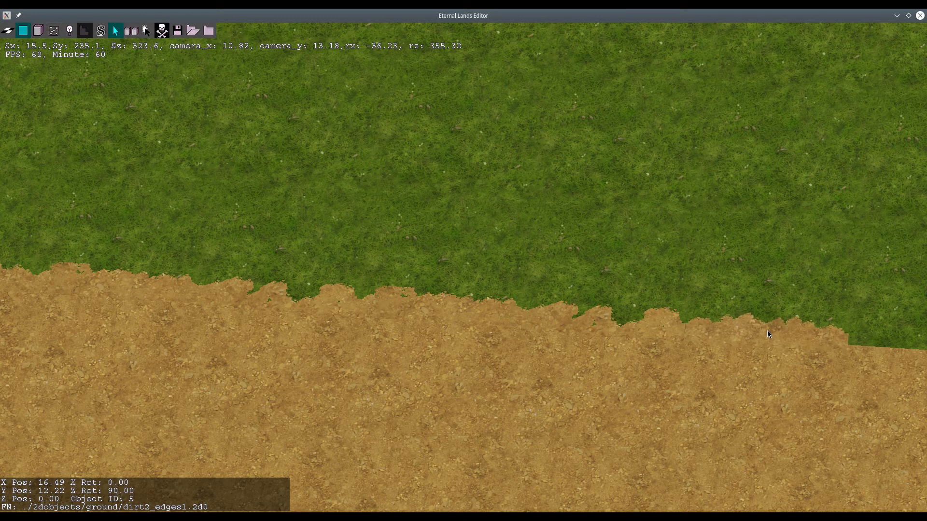
pyautogui.click(769, 334)
# - Clone a dirt2_edges2.2d0 piece and extend the border with the copy at about X 19.5, Y 12.2
pyautogui.press('Right')
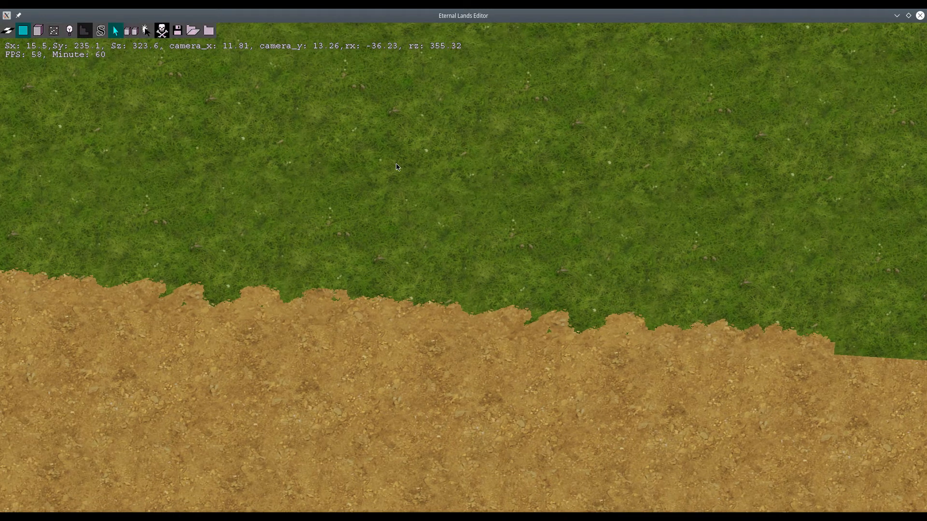
pyautogui.click(72, 291)
pyautogui.press('Right')
pyautogui.press('Right')
pyautogui.press('Right')
pyautogui.press('Right')
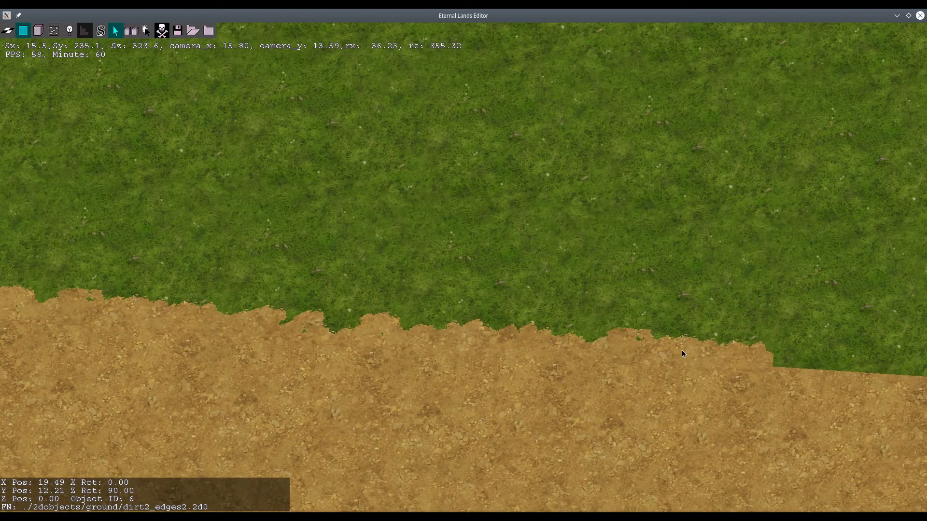
pyautogui.click(681, 351)
# - Examine the joins between the placed edge pieces up close for gaps and overlaps that could flicker
pyautogui.moveTo(485, 215)
pyautogui.mouseDown(button='middle')
pyautogui.moveTo(629, 222)
pyautogui.moveTo(664, 239)
pyautogui.mouseUp(button='middle')
pyautogui.scroll(4, 664, 239)
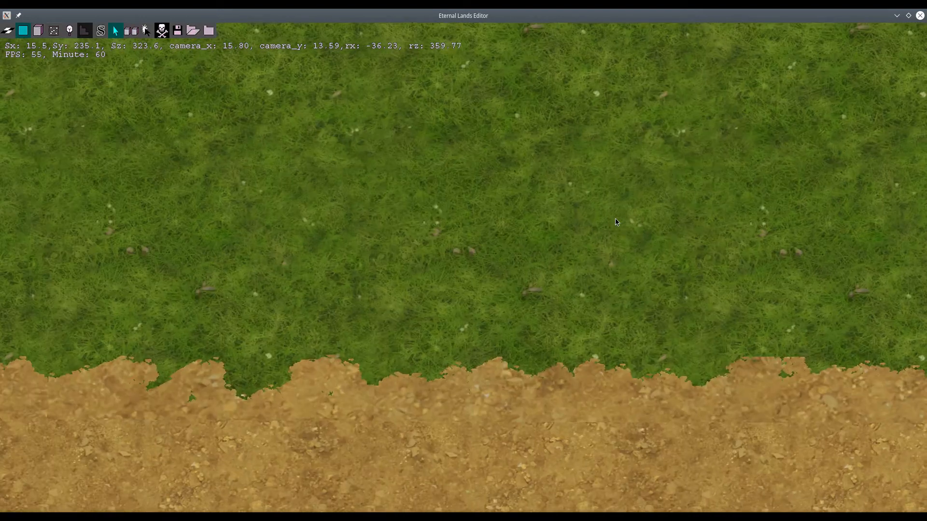
pyautogui.press('d')
pyautogui.press('s')
pyautogui.press('Right')
pyautogui.press('Right')
pyautogui.press('Right')
pyautogui.press('Right')
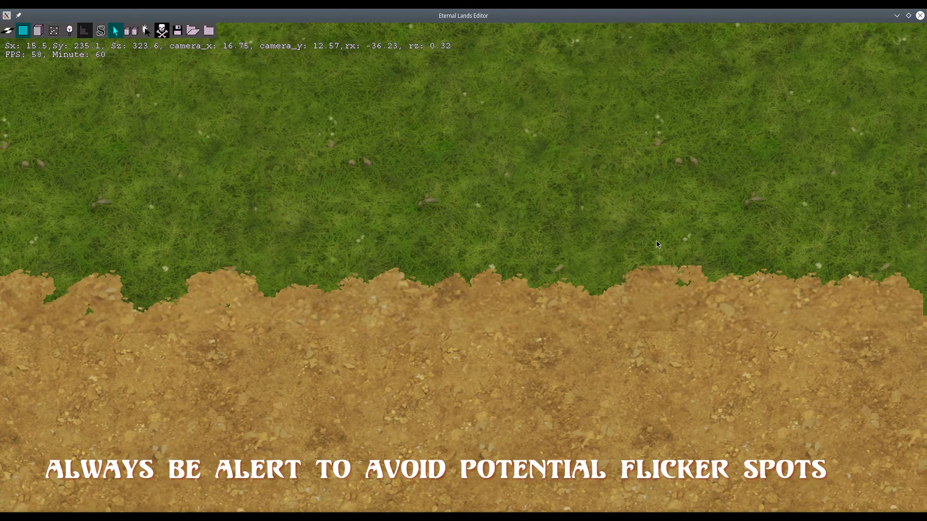
pyautogui.scroll(4, 618, 280)
pyautogui.press('d')
pyautogui.press('s')
pyautogui.moveTo(673, 257); pyautogui.dragTo(578, 241, button='middle')
pyautogui.press('Right')
# - Pick up the last dirt2_edges2.2d0 piece and fit it flush against its dirt2_edges1.2d0 neighbour without a gap
pyautogui.click(594, 199)
pyautogui.press('d')
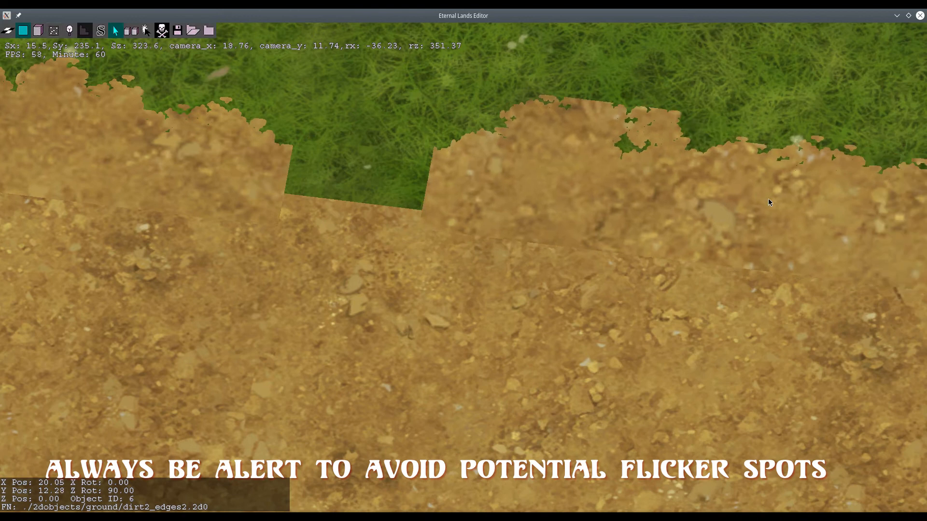
pyautogui.click(655, 200)
pyautogui.rightClick(624, 205)
# - Clone a dirt2_edges3.2d0 piece and place the copy on the border directly after the last dirt2_edges2.2d0 piece
pyautogui.scroll(-4, 434, 227)
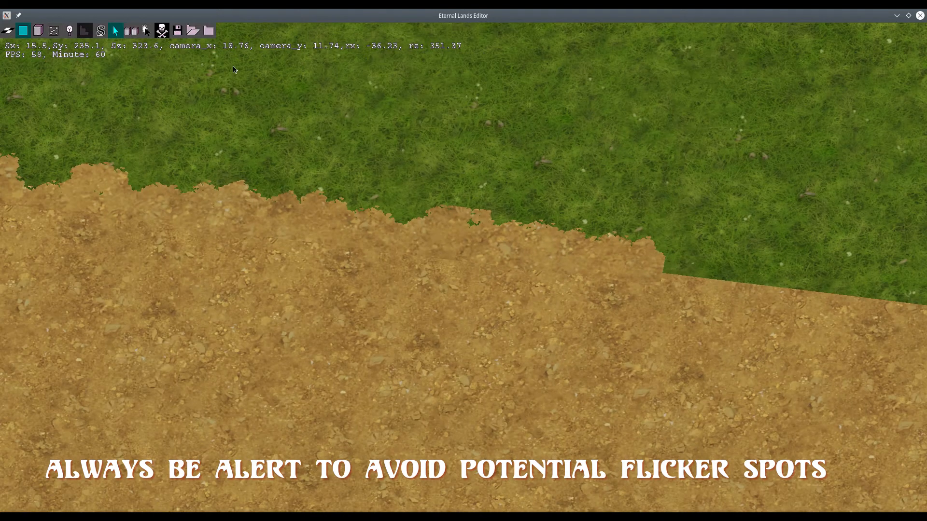
pyautogui.click(100, 188)
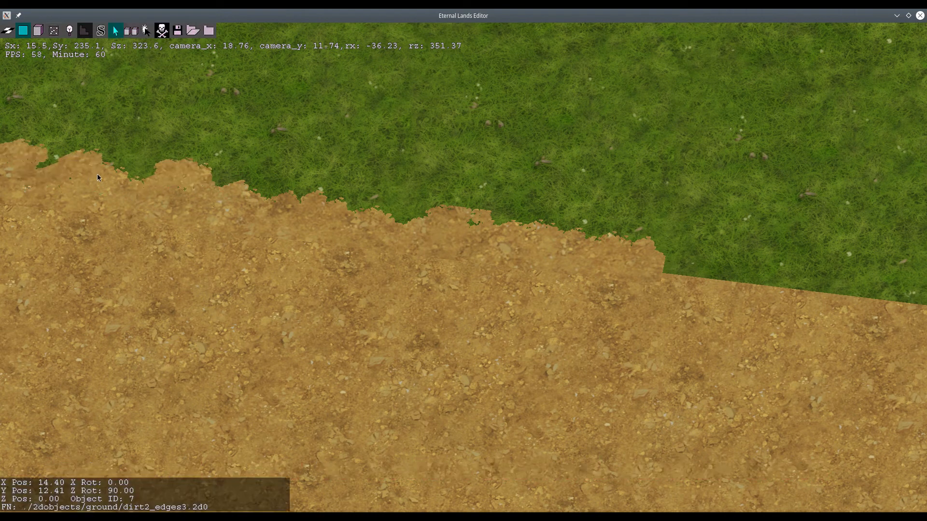
pyautogui.click(796, 281)
# - Clone a dirt2_edges1.2d0 piece and place the copy after the last dirt2_edges3.2d0 piece, at about X 25.5, Y 12.1
pyautogui.press('d')
pyautogui.press('d')
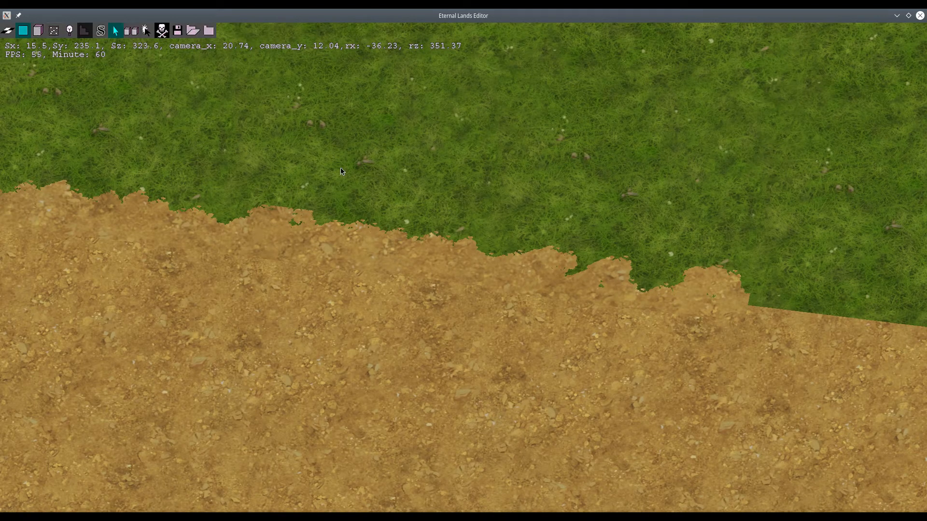
pyautogui.click(57, 211)
pyautogui.press('d')
pyautogui.press('d')
pyautogui.press('d')
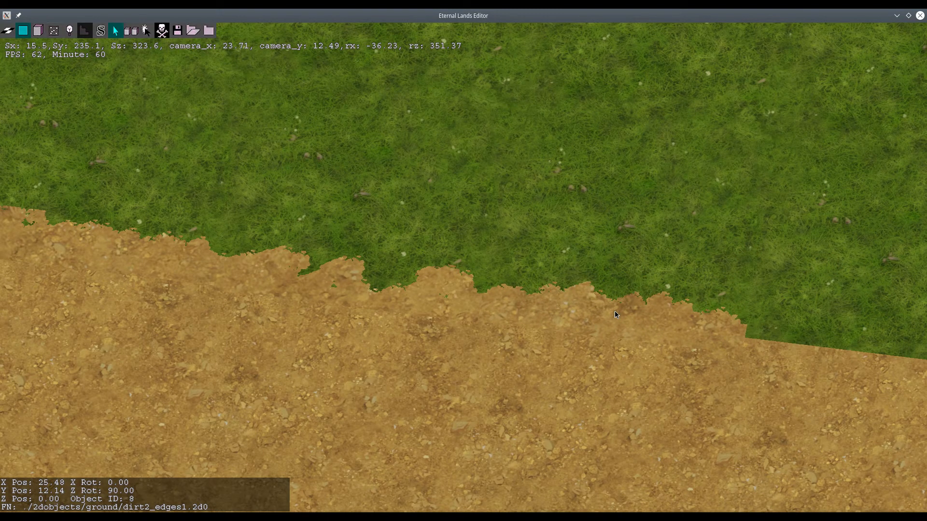
pyautogui.click(615, 311)
# - Add another dirt2_edges1.2d0 clone directly after the previous one on the border, at about X 28.5, Y 12.2
pyautogui.click(132, 33)
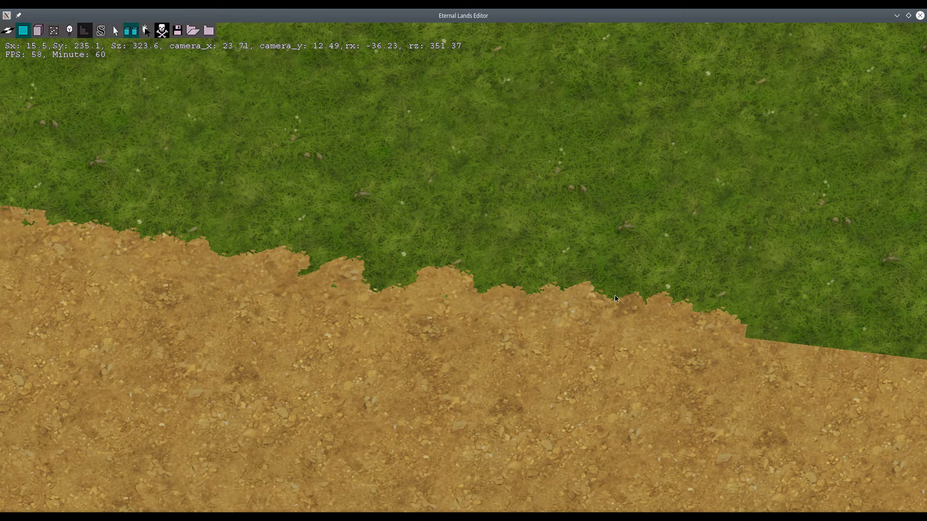
pyautogui.press('Right')
pyautogui.press('Right')
pyautogui.press('Right')
pyautogui.click(408, 322)
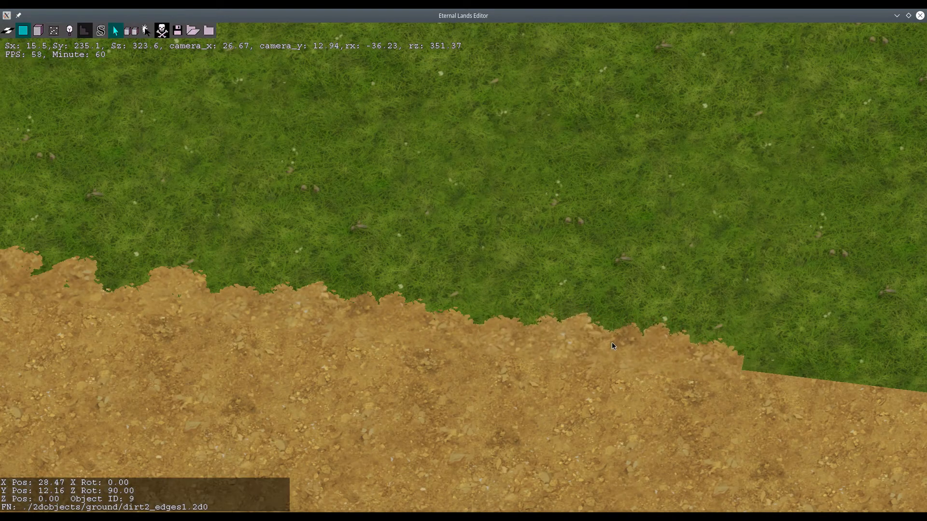
pyautogui.click(611, 343)
# - Clone a dirt2_edges3.2d0 piece and extend the border with the copy at about X 31.5, Y 12.1
pyautogui.moveTo(580, 318); pyautogui.dragTo(186, 44, button='middle')
pyautogui.press('Left')
pyautogui.click(131, 31)
pyautogui.click(81, 296)
pyautogui.press('Right')
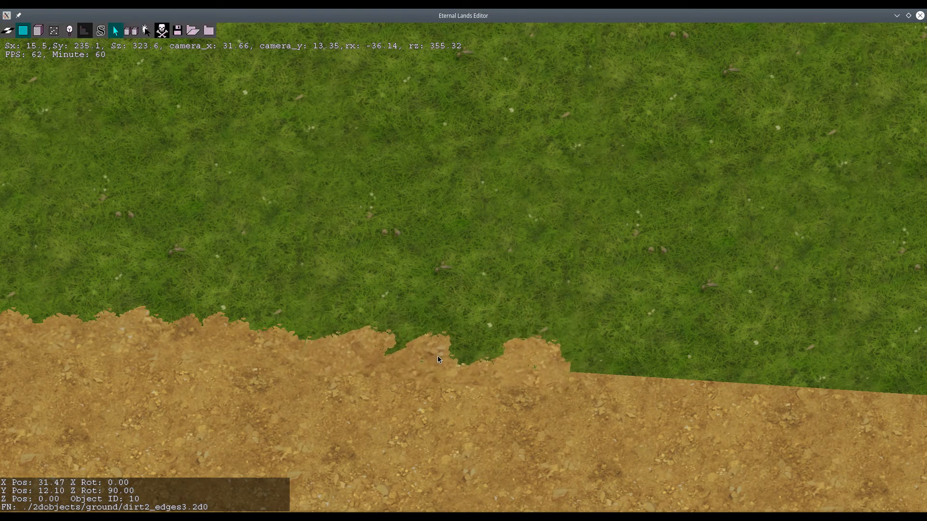
pyautogui.click(436, 358)
# - Clone a dirt2_edges1.2d0 piece from earlier in the row and place it at the row's end, at about X 34.5, Y 12.1
pyautogui.moveTo(382, 257); pyautogui.dragTo(451, 263, button='middle')
pyautogui.scroll(-4, 234, 168)
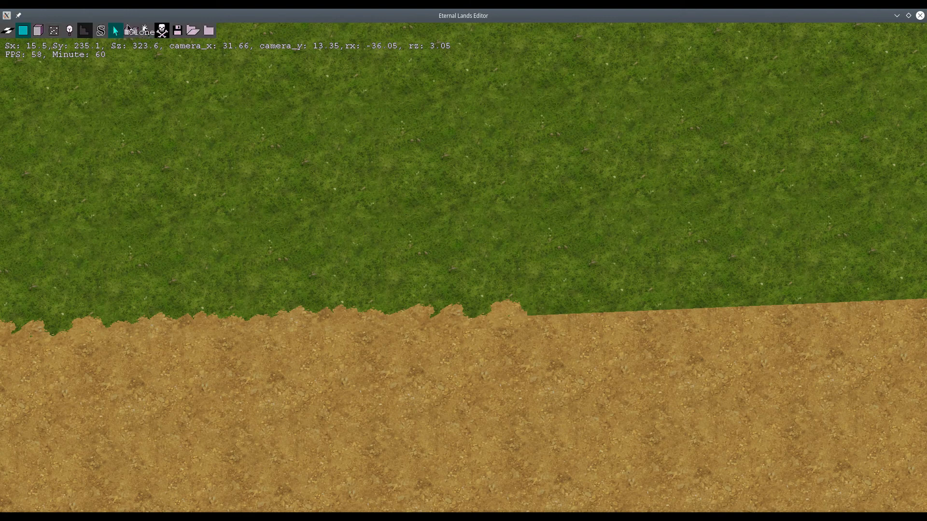
pyautogui.click(130, 30)
pyautogui.scroll(-8, 180, 250)
pyautogui.press('Left')
pyautogui.press('Left')
pyautogui.press('Left')
pyautogui.press('Left')
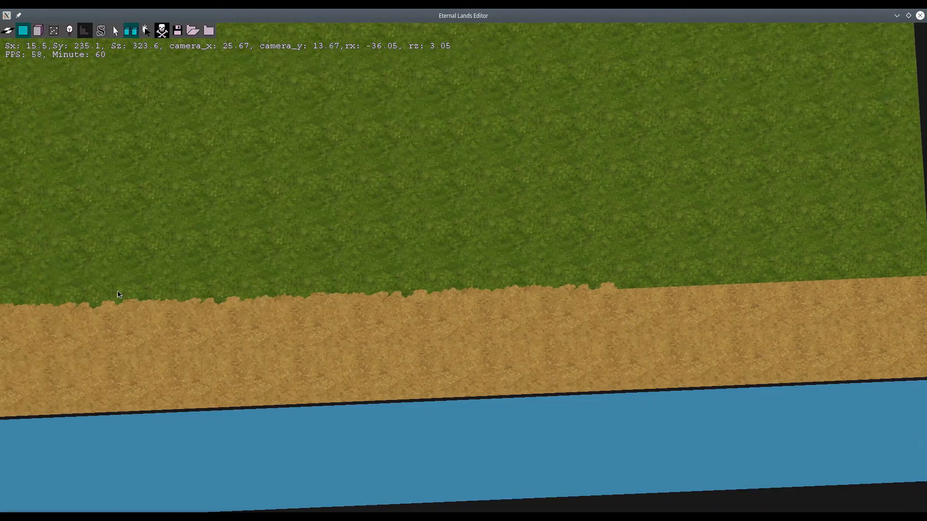
pyautogui.click(100, 308)
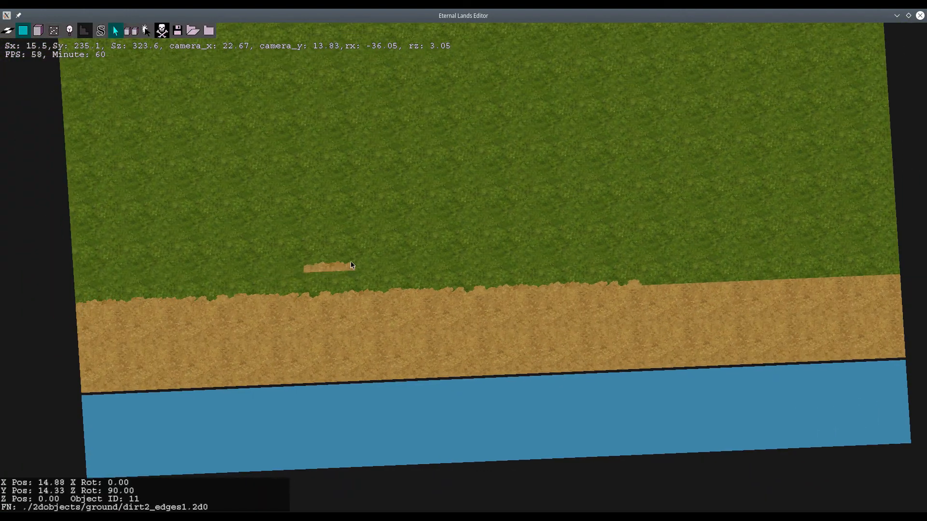
pyautogui.press('d')
pyautogui.press('d')
pyautogui.press('d')
pyautogui.press('d')
pyautogui.press('d')
pyautogui.press('d')
pyautogui.press('d')
pyautogui.press('d')
pyautogui.press('d')
pyautogui.press('d')
pyautogui.press('d')
pyautogui.press('d')
pyautogui.press('d')
pyautogui.press('d')
pyautogui.scroll(8, 354, 261)
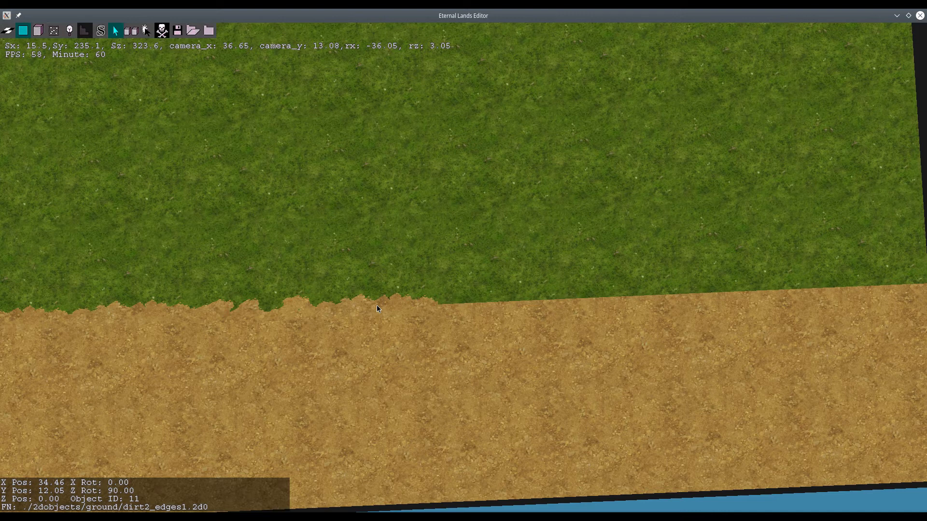
pyautogui.click(378, 309)
pyautogui.scroll(5, 410, 218)
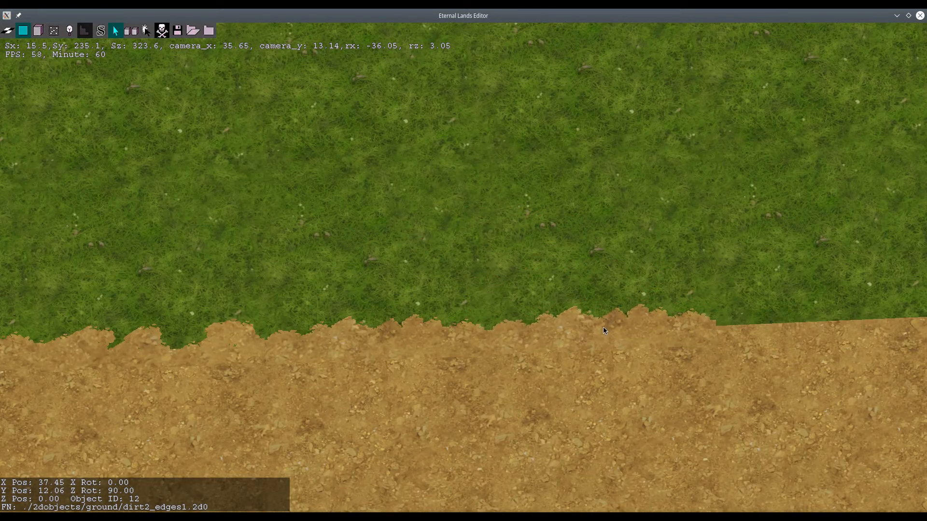
# - Place another dirt2_edges1.2d0 clone at the row's end, at about X 37.5, Y 12.1, and stop cloning
pyautogui.click(604, 328)
pyautogui.press('d')
pyautogui.rightClick(569, 216)
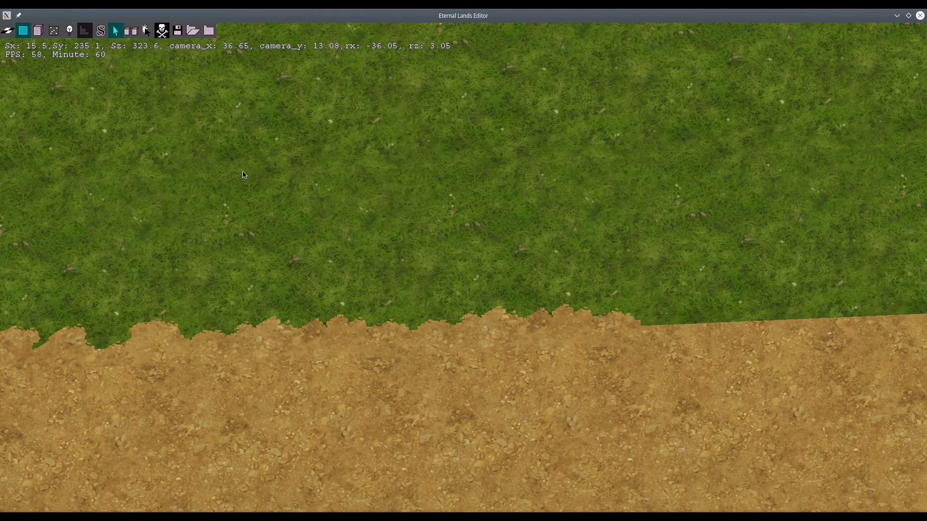
# - Try a cloned dirt2_edges3.2d0 piece at the end of the border row, at about X 40.5, Y 12.0
pyautogui.press('a')
pyautogui.scroll(-1, 242, 172)
pyautogui.click(132, 32)
pyautogui.click(124, 331)
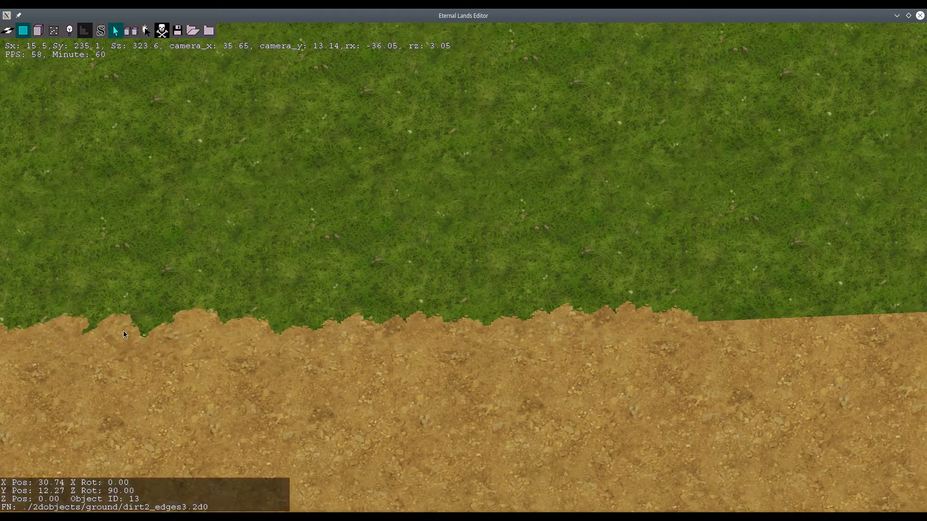
pyautogui.press('d')
pyautogui.press('d')
pyautogui.press('d')
pyautogui.press('d')
pyautogui.press('d')
pyautogui.scroll(6, 300, 230)
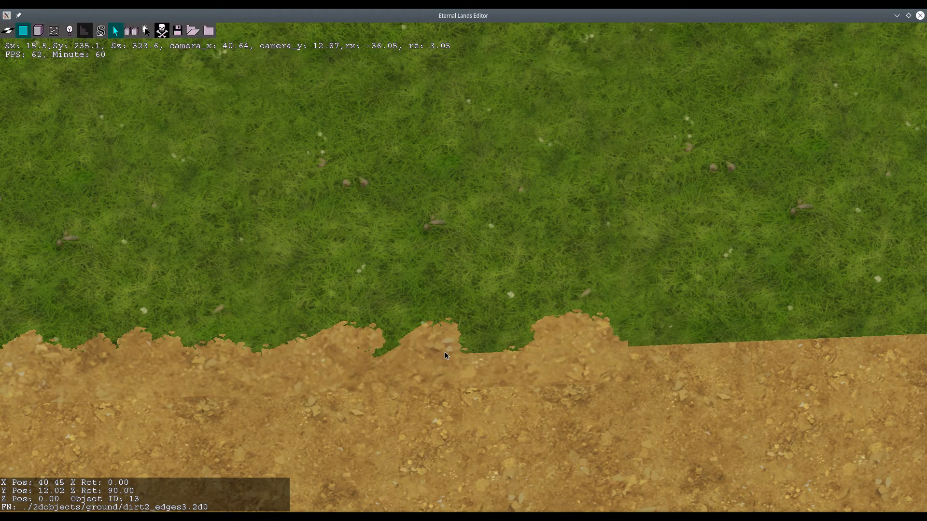
pyautogui.click(444, 352)
# - Discard the pending clone and delete the dirt2_edges3.2d0 piece just placed at the row's end
pyautogui.scroll(-6, 443, 236)
pyautogui.press('a')
pyautogui.press('a')
pyautogui.press('a')
pyautogui.press('a')
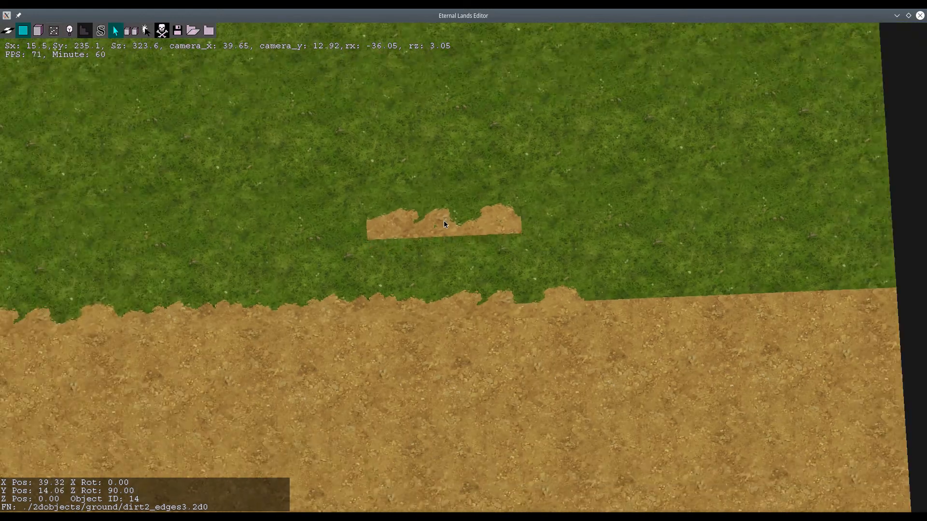
pyautogui.rightClick(459, 238)
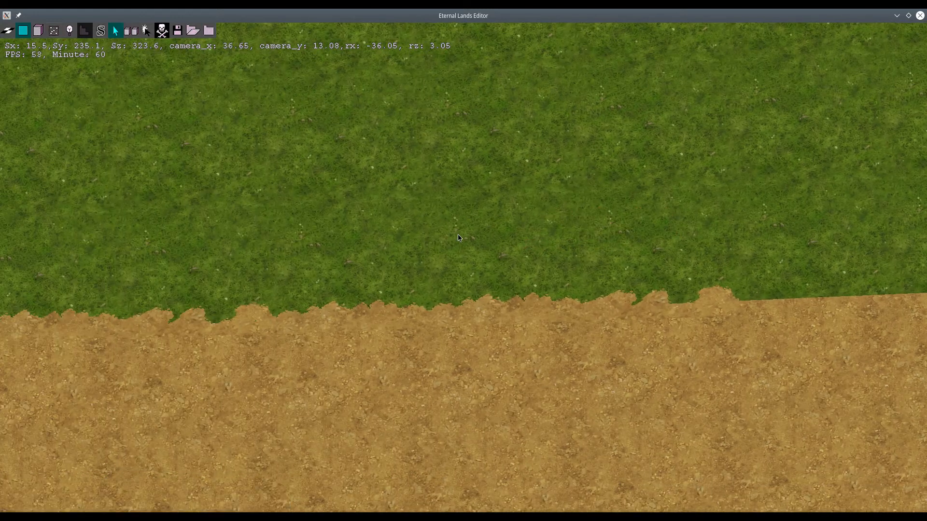
pyautogui.click(658, 306)
pyautogui.press('Delete')
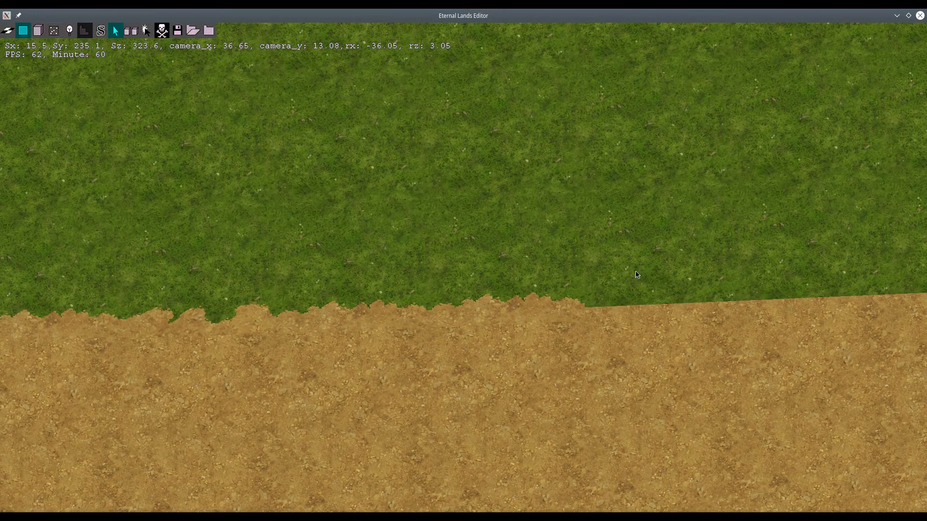
# - Clone a dirt2_edges1.2d0 piece from earlier in the row and place it at the end, at about X 40.5, Y 12.1
pyautogui.press('a')
pyautogui.press('a')
pyautogui.click(134, 315)
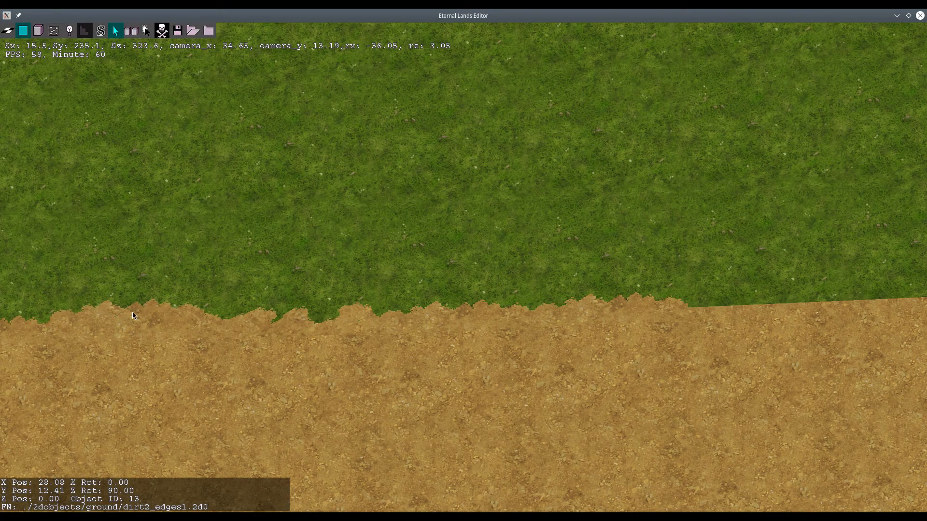
pyautogui.press('d')
pyautogui.press('d')
pyautogui.press('d')
pyautogui.press('d')
pyautogui.press('d')
pyautogui.scroll(6, 260, 198)
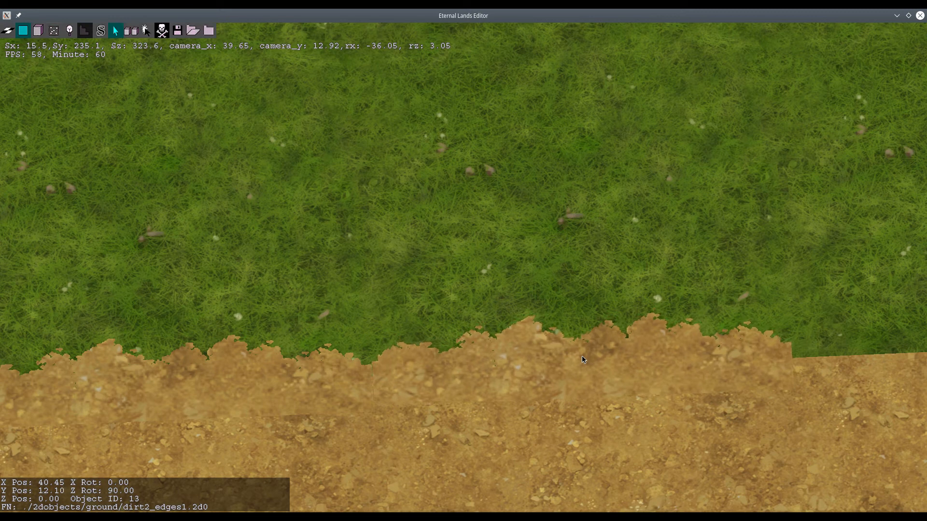
pyautogui.click(581, 355)
# - Extend the border with one more dirt2_edges1.2d0 clone at about X 43.5, Y 12.1, and discard the pending copy
pyautogui.press('d')
pyautogui.press('d')
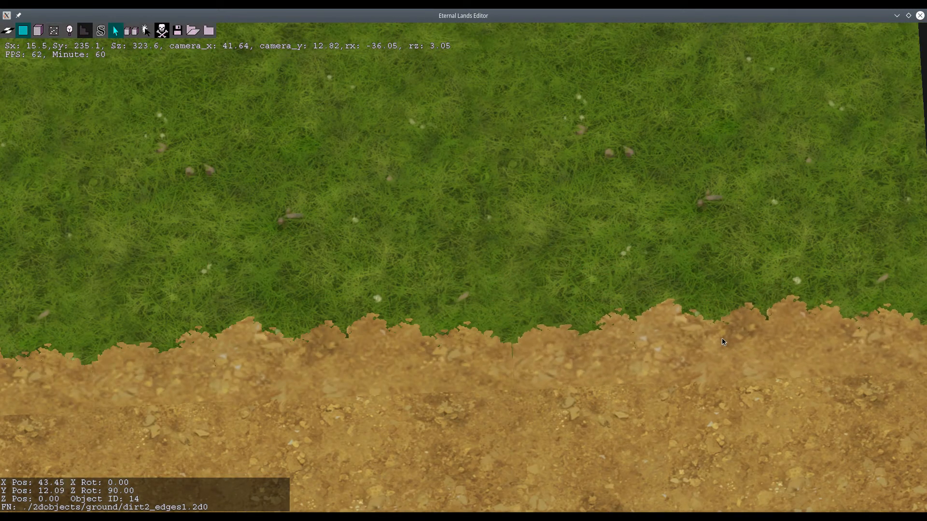
pyautogui.click(721, 338)
pyautogui.scroll(-5, 637, 190)
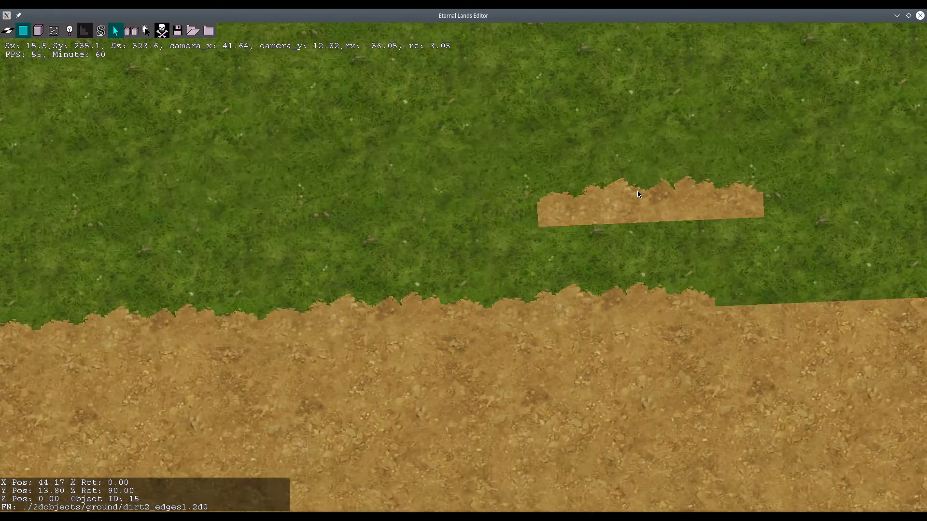
pyautogui.rightClick(546, 171)
# - Clone an earlier dirt2_edges1.2d0 piece and close the border at the map's edge with the copy at about X 46.5, Y 12.3
pyautogui.press('a')
pyautogui.press('a')
pyautogui.press('a')
pyautogui.press('a')
pyautogui.press('a')
pyautogui.press('a')
pyautogui.press('a')
pyautogui.press('a')
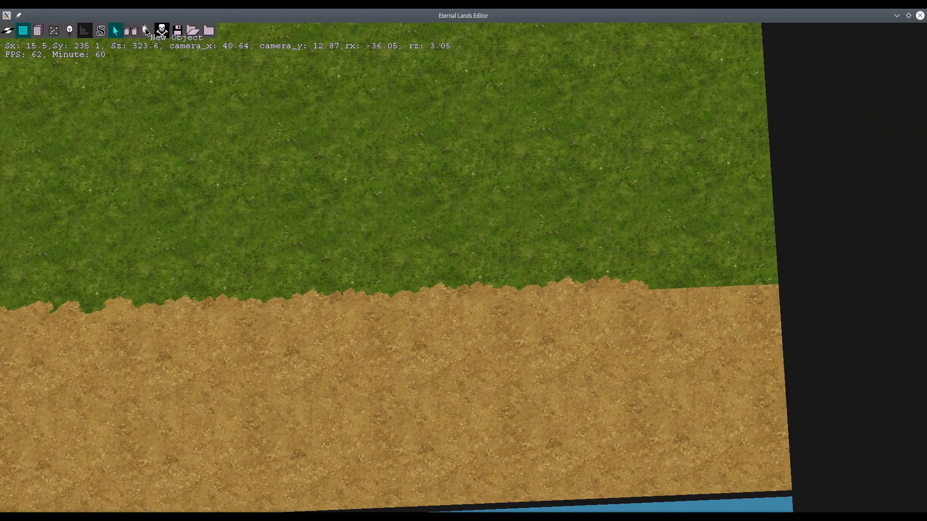
pyautogui.click(131, 31)
pyautogui.click(102, 322)
pyautogui.press('d')
pyautogui.press('d')
pyautogui.press('d')
pyautogui.press('d')
pyautogui.press('d')
pyautogui.press('d')
pyautogui.press('d')
pyautogui.press('d')
pyautogui.press('d')
pyautogui.press('d')
pyautogui.press('d')
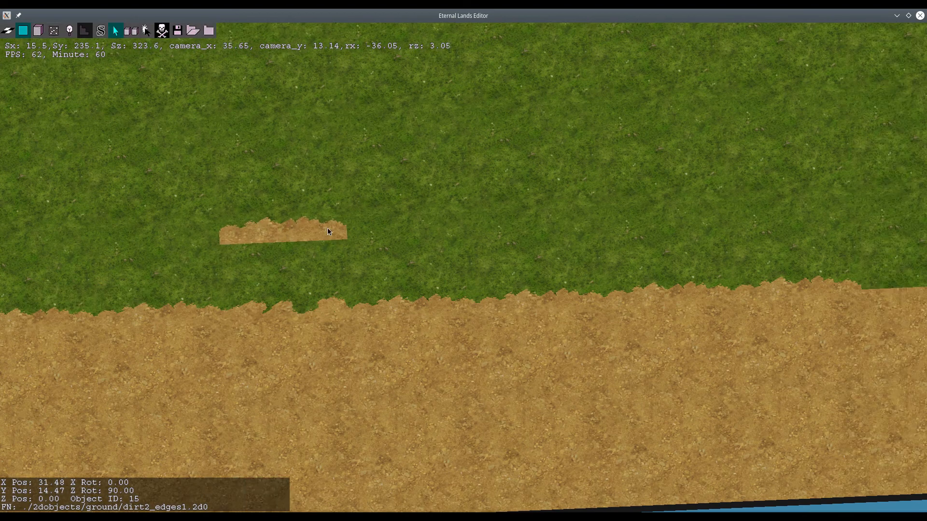
pyautogui.scroll(5, 333, 220)
pyautogui.press('d')
pyautogui.press('d')
pyautogui.press('d')
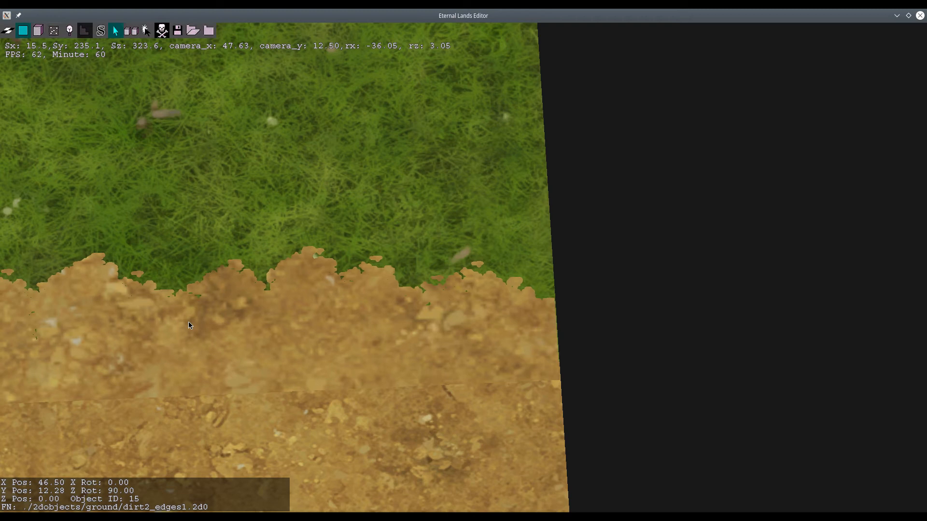
pyautogui.click(189, 322)
pyautogui.scroll(-3, 190, 322)
pyautogui.press('a')
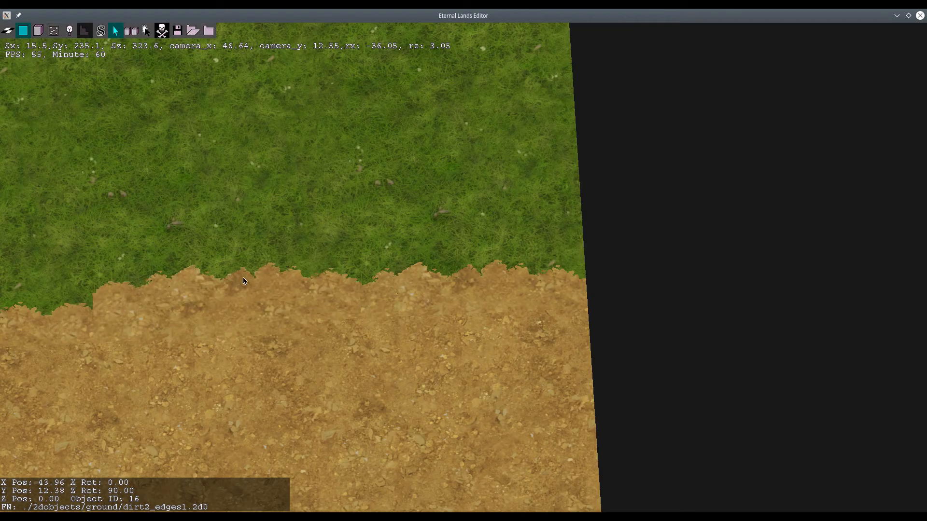
pyautogui.rightClick(242, 277)
pyautogui.press('a')
pyautogui.press('a')
pyautogui.press('a')
pyautogui.scroll(-3, 521, 167)
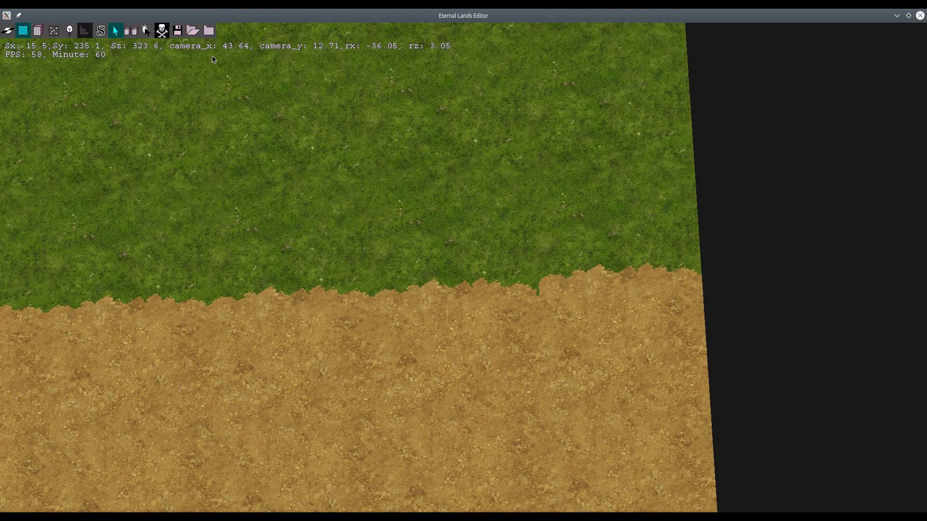
pyautogui.click(149, 32)
pyautogui.scroll(-5, 380, 232)
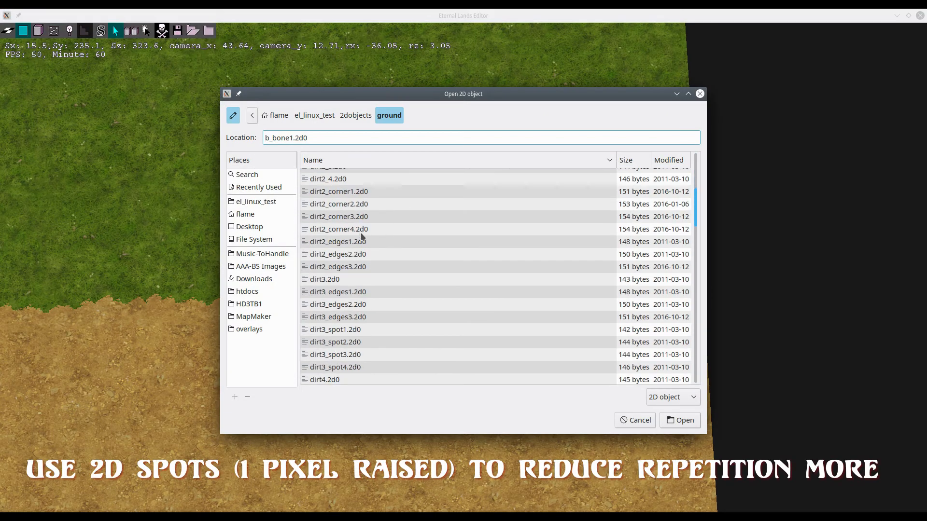
pyautogui.scroll(1, 341, 212)
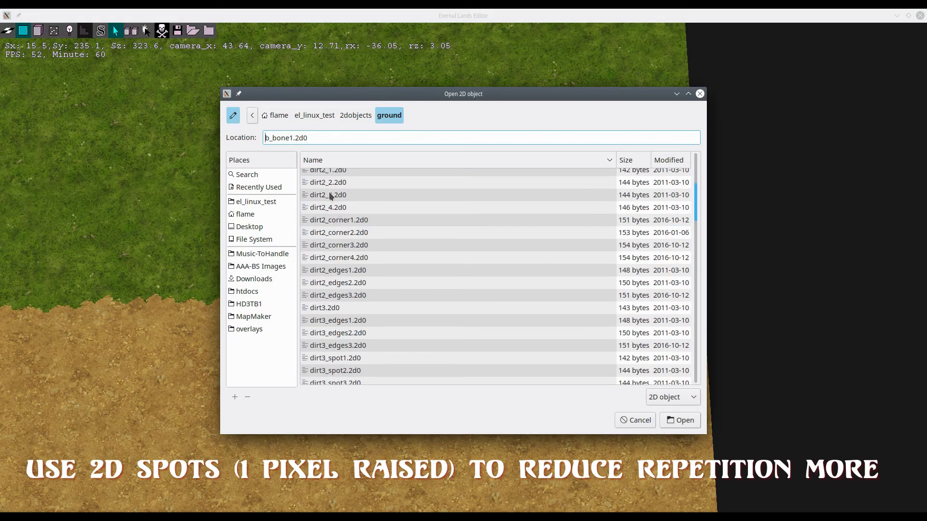
pyautogui.doubleClick(330, 195)
pyautogui.rightClick(322, 185)
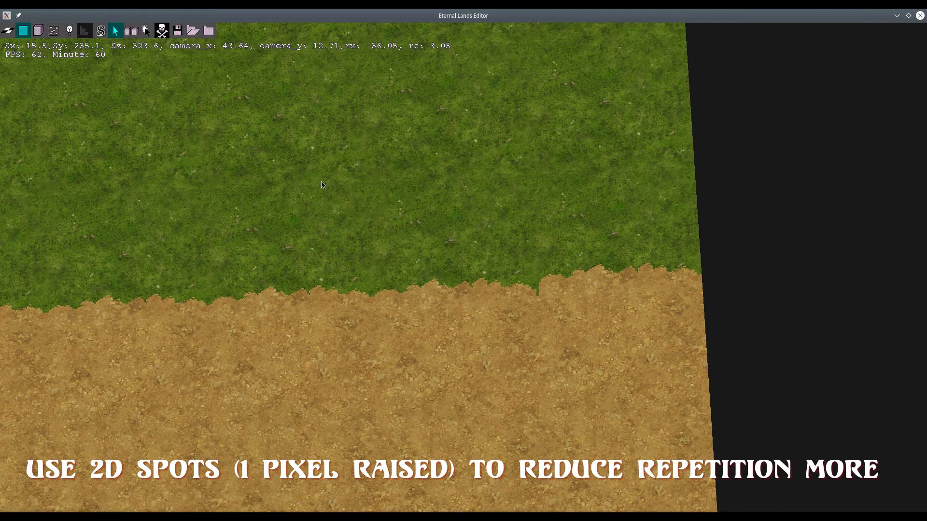
# - Load the dirt2.2d0 spot as a new 2D object and place it over the uneven joint near the border's end, at about X 45
pyautogui.click(146, 32)
pyautogui.scroll(-4, 366, 232)
pyautogui.doubleClick(331, 214)
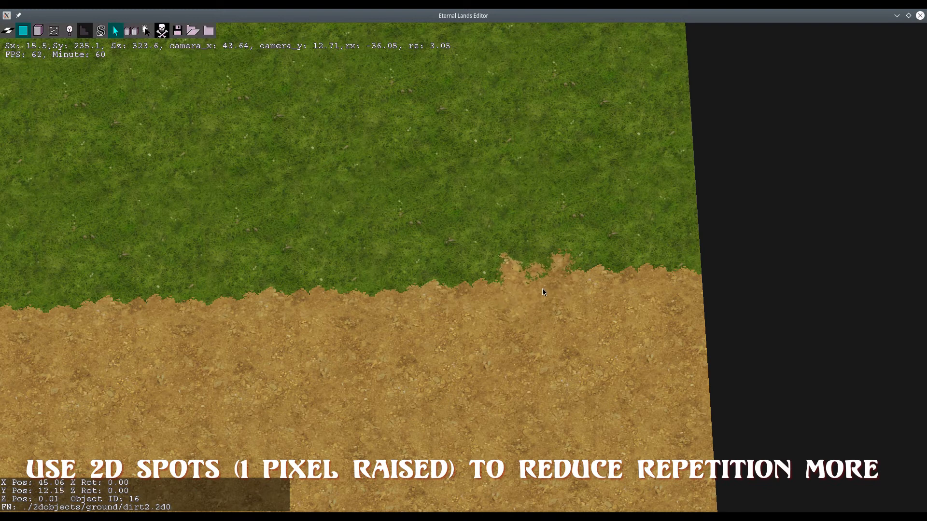
pyautogui.middleClick(543, 294)
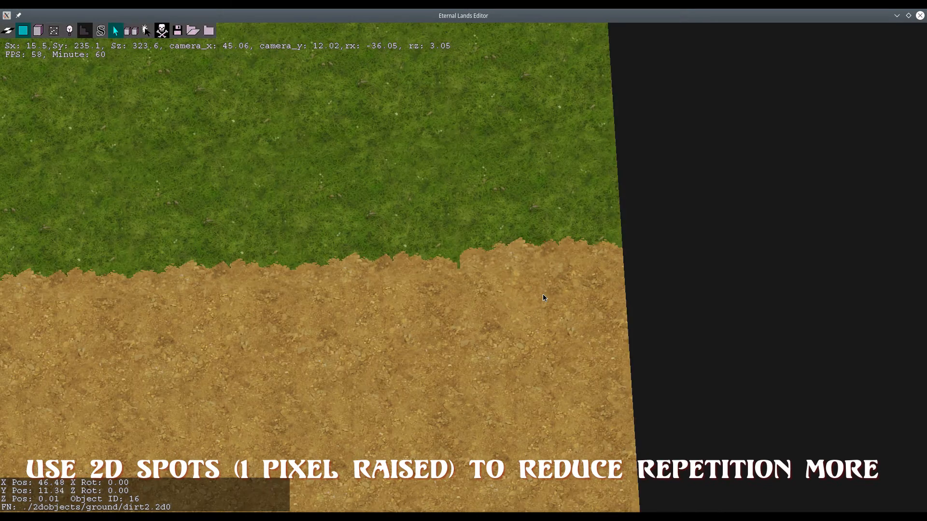
pyautogui.click(463, 266)
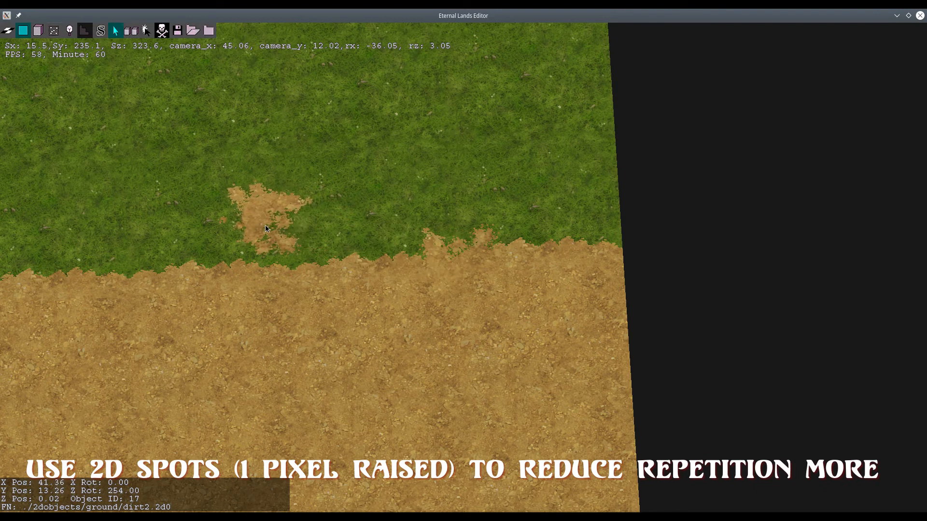
# - Scatter differently rotated, slightly raised dirt2.2d0 spots along the dirt border between about X 41 and X 30
pyautogui.click(275, 251)
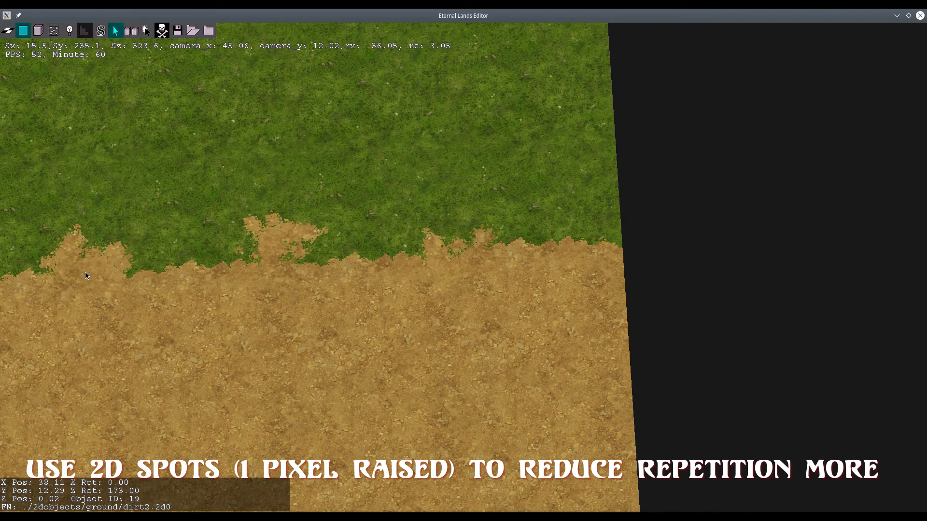
pyautogui.press('Left')
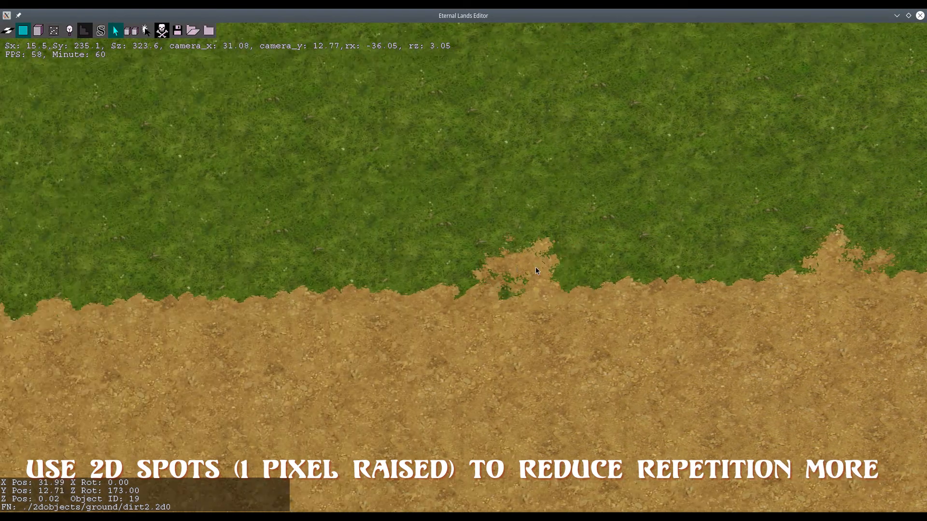
pyautogui.click(651, 274)
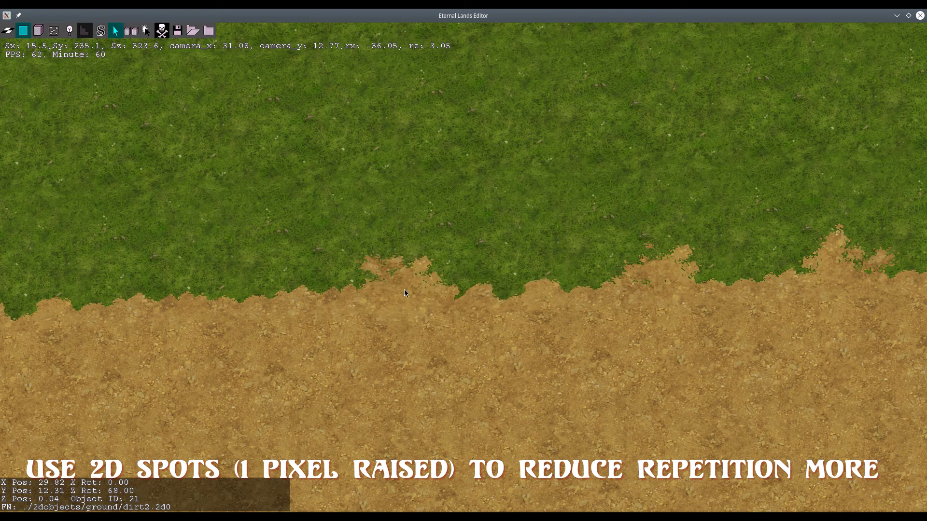
pyautogui.click(537, 265)
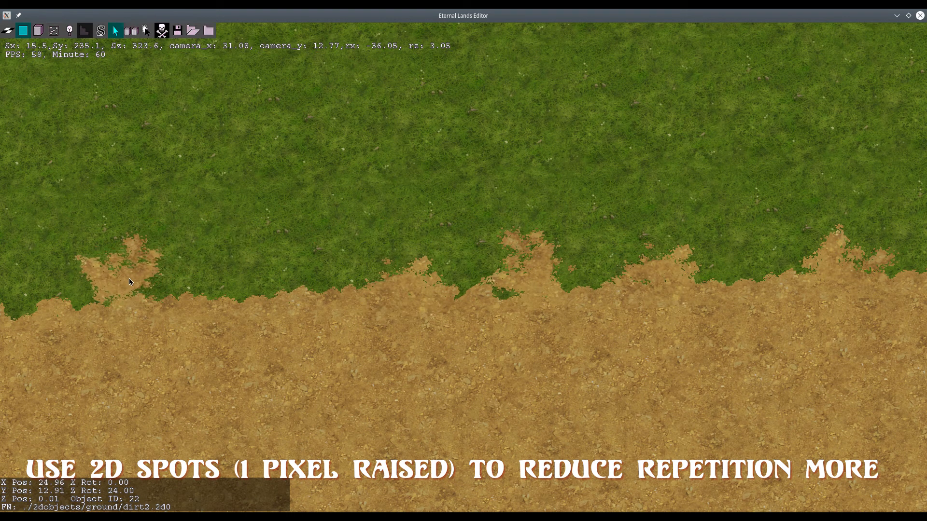
# - Continue the varied dirt2.2d0 spots along the border between about X 25 and X 18
pyautogui.click(125, 282)
pyautogui.press('Left')
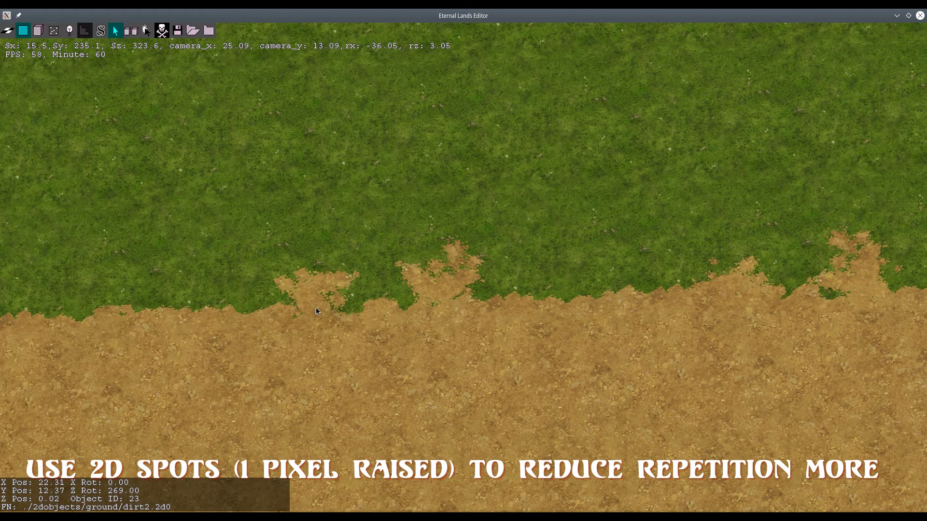
pyautogui.press('Left')
pyautogui.click(359, 313)
pyautogui.click(182, 308)
pyautogui.press('Left')
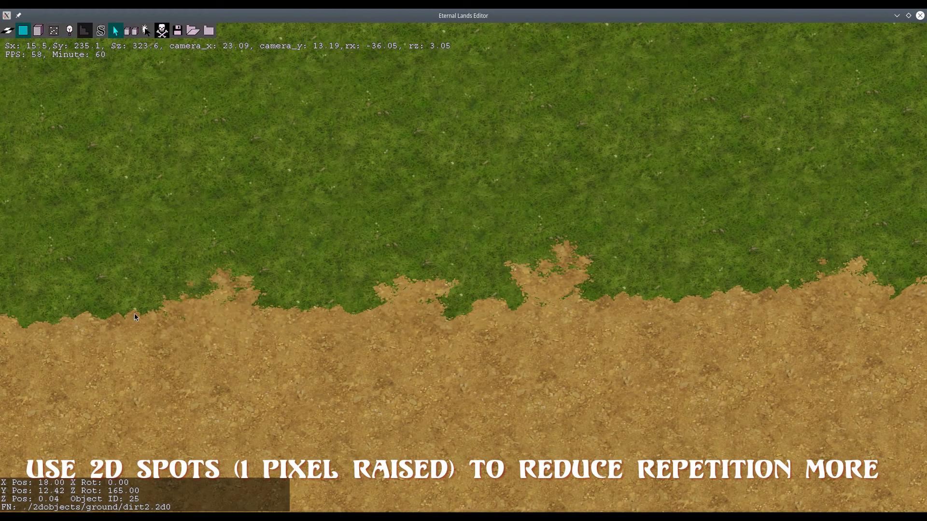
pyautogui.click(134, 316)
# - Add more rotated dirt2.2d0 spots along the border between about X 15 and X 6
pyautogui.press('Left')
pyautogui.press('Left')
pyautogui.press('Left')
pyautogui.press('Left')
pyautogui.press('Left')
pyautogui.press('Left')
pyautogui.press('Left')
pyautogui.press('Left')
pyautogui.press('Left')
pyautogui.press('Left')
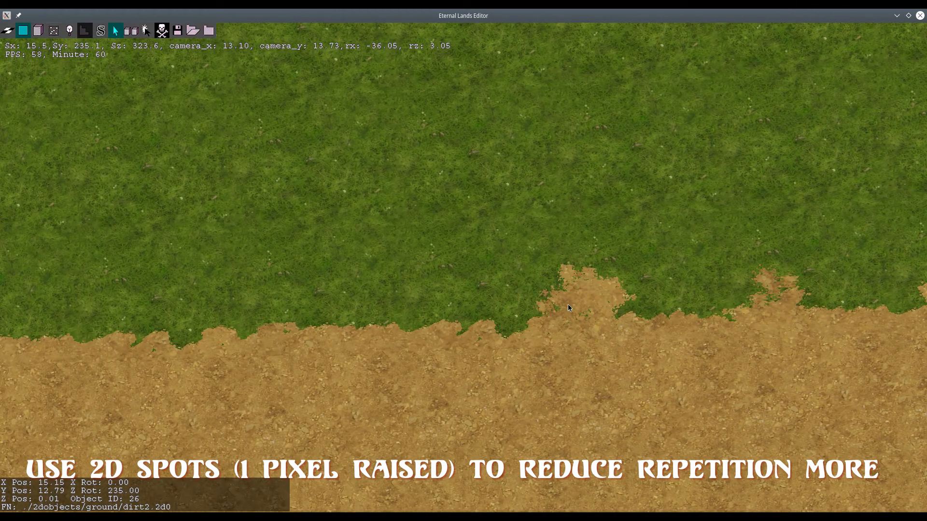
pyautogui.click(290, 334)
pyautogui.click(60, 325)
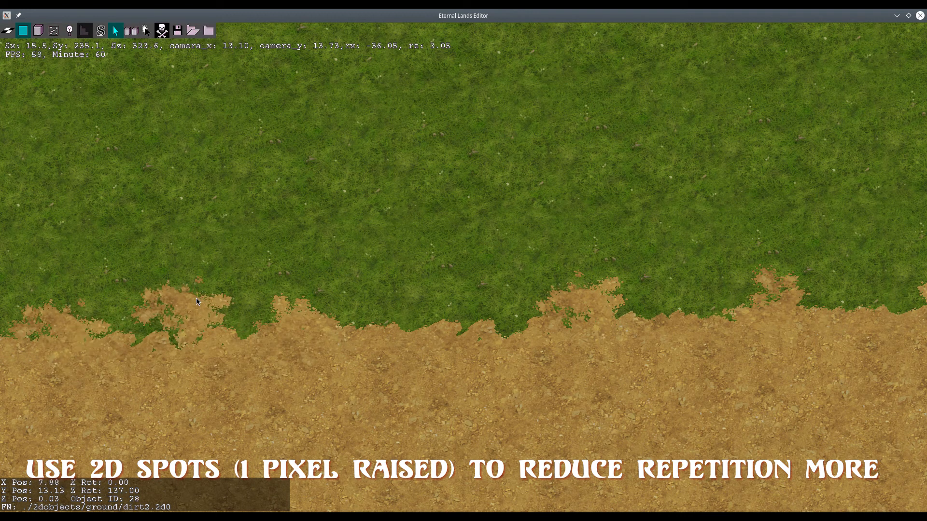
# - Place dirt2.2d0 spots near the map's low-X edge, at about X 1.2, Y 12.6 and X 3.5, Y 12.9
pyautogui.press('Left')
pyautogui.press('Left')
pyautogui.press('Left')
pyautogui.press('Left')
pyautogui.press('Left')
pyautogui.press('Left')
pyautogui.press('Left')
pyautogui.press('Left')
pyautogui.press('Left')
pyautogui.press('Left')
pyautogui.press('Left')
pyautogui.press('Left')
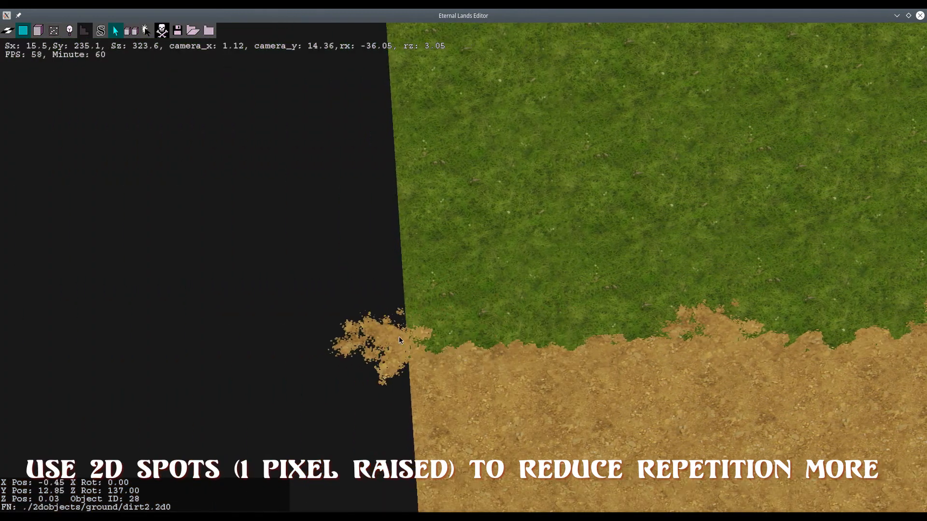
pyautogui.press('Left')
pyautogui.press('Left')
pyautogui.press('Left')
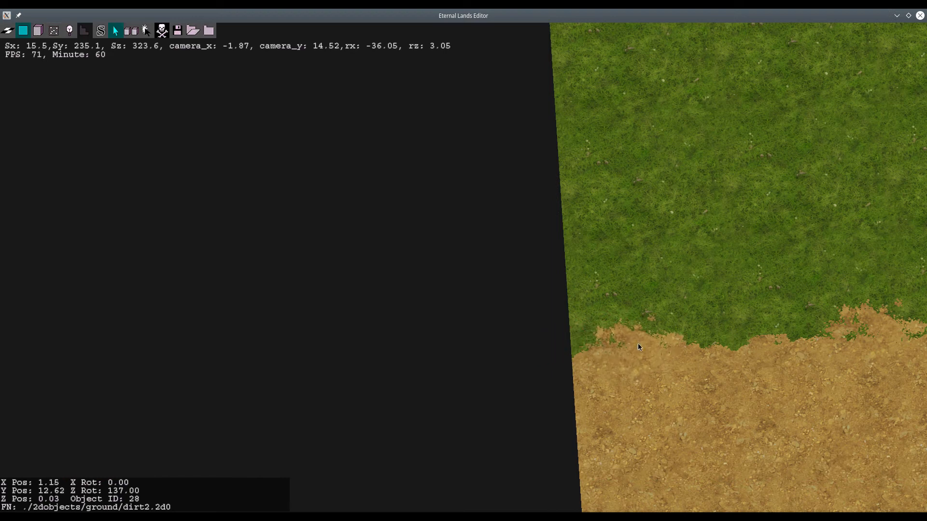
pyautogui.click(632, 340)
pyautogui.click(755, 325)
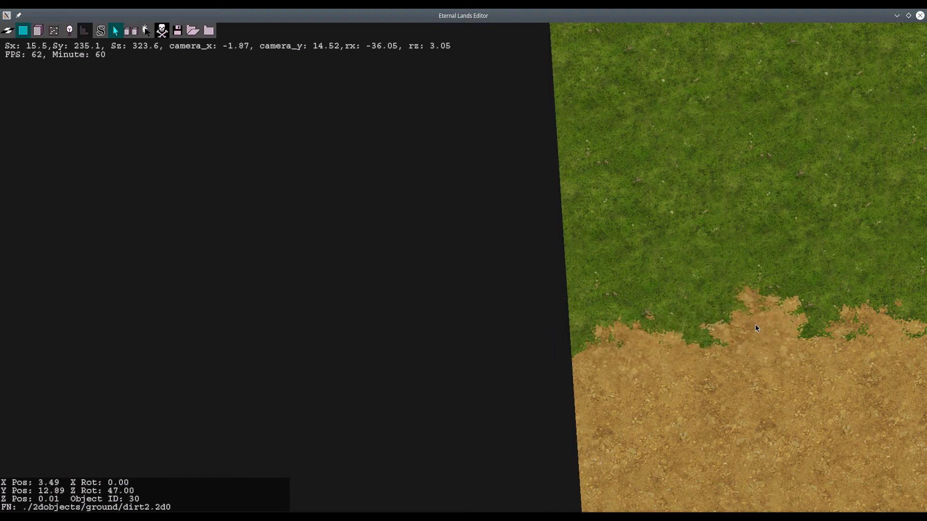
# - Place a dirt2.2d0 spot rotated 47 degrees so it juts into the grass at about X 7.9, Y 13.6
pyautogui.press('Right')
pyautogui.press('Right')
pyautogui.press('Right')
pyautogui.press('Right')
pyautogui.press('Right')
pyautogui.press('Right')
pyautogui.press('Right')
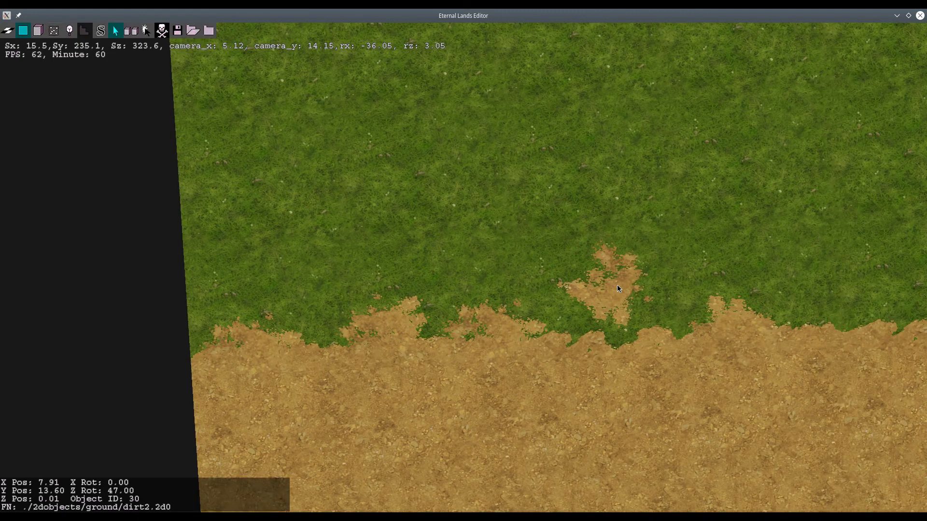
# - Examine the whole softened grass-to-dirt border across the map from a distance
pyautogui.press('Right')
pyautogui.press('Right')
pyautogui.press('Right')
pyautogui.press('Right')
pyautogui.press('Right')
pyautogui.press('Right')
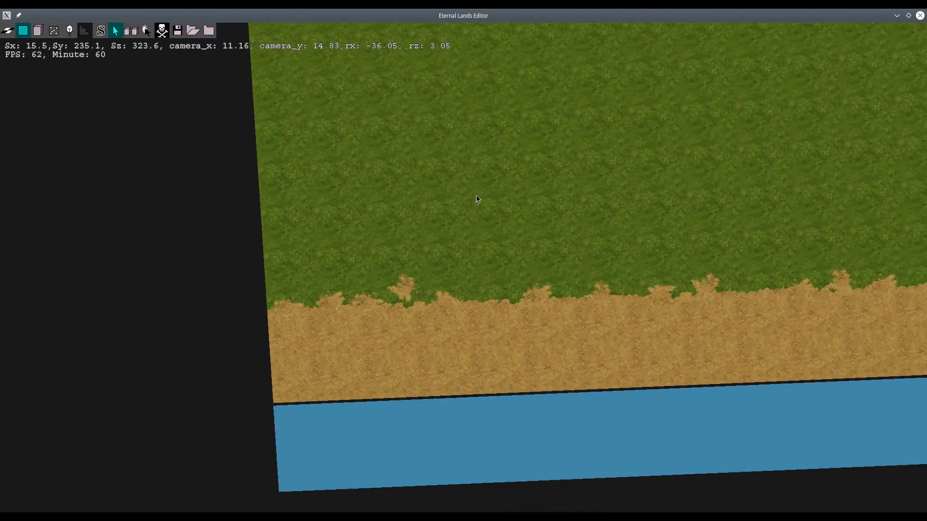
pyautogui.press('Right')
pyautogui.press('Right')
pyautogui.press('Right')
pyautogui.press('Right')
pyautogui.press('Right')
pyautogui.press('Right')
pyautogui.press('Right')
pyautogui.press('Right')
pyautogui.press('Right')
pyautogui.press('Right')
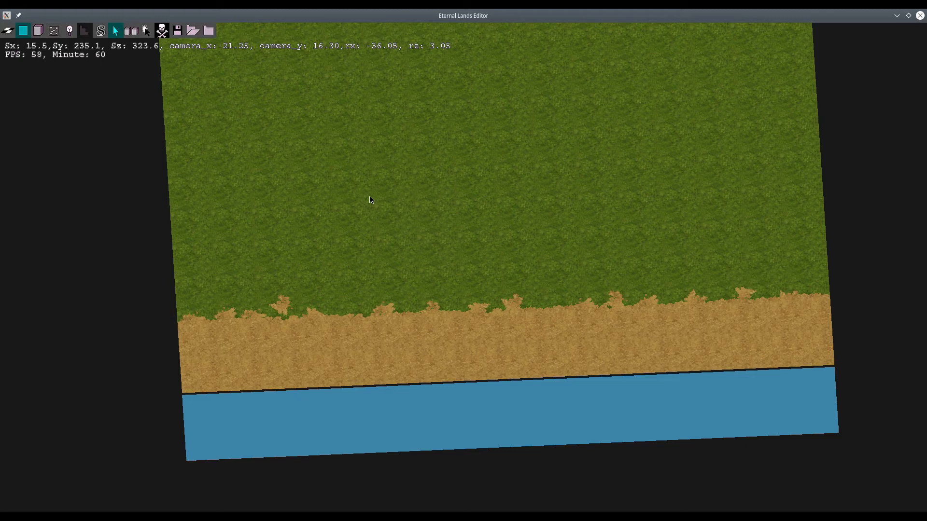
# - Clone a dirt2.2d0 spot three times into the grass just beyond the dirt border, ending at about X 30.9, Y 13.9
pyautogui.click(131, 30)
pyautogui.click(548, 295)
pyautogui.click(569, 293)
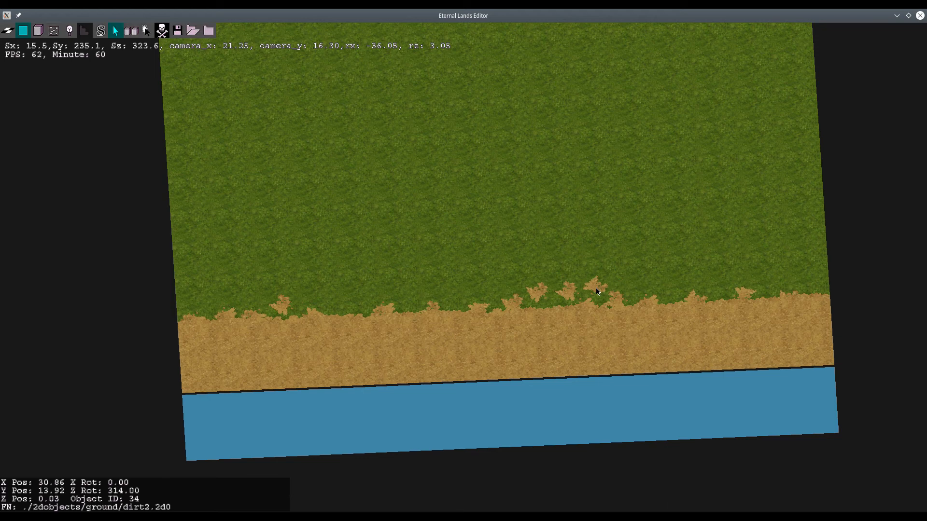
pyautogui.click(596, 288)
pyautogui.scroll(-3, 355, 195)
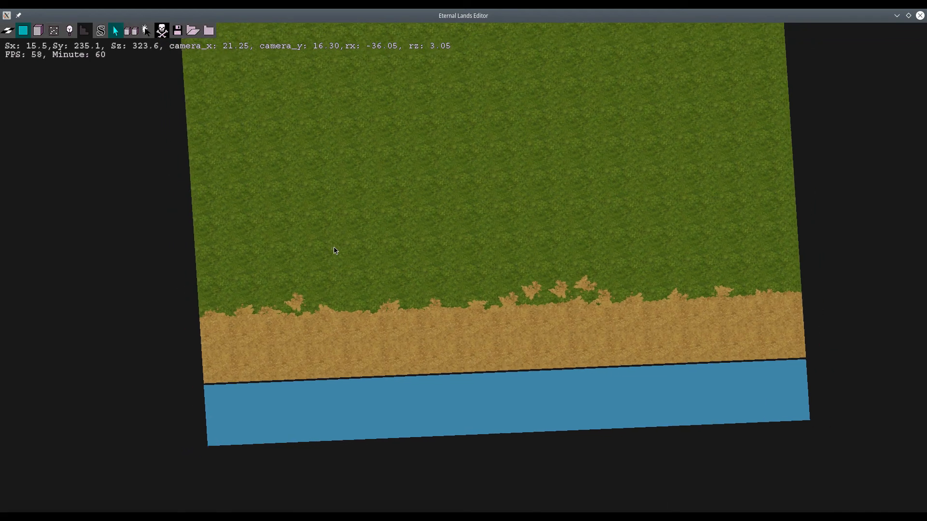
pyautogui.scroll(10, 335, 246)
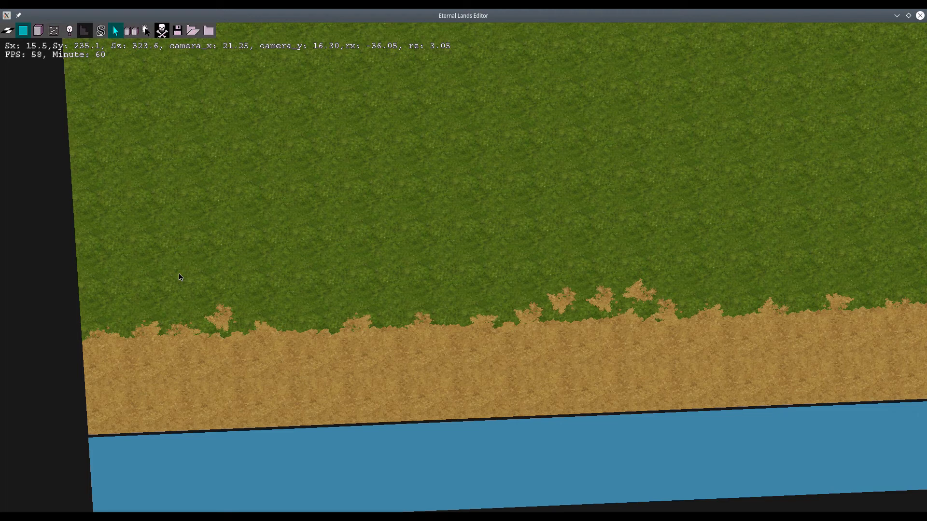
pyautogui.scroll(-5, 186, 272)
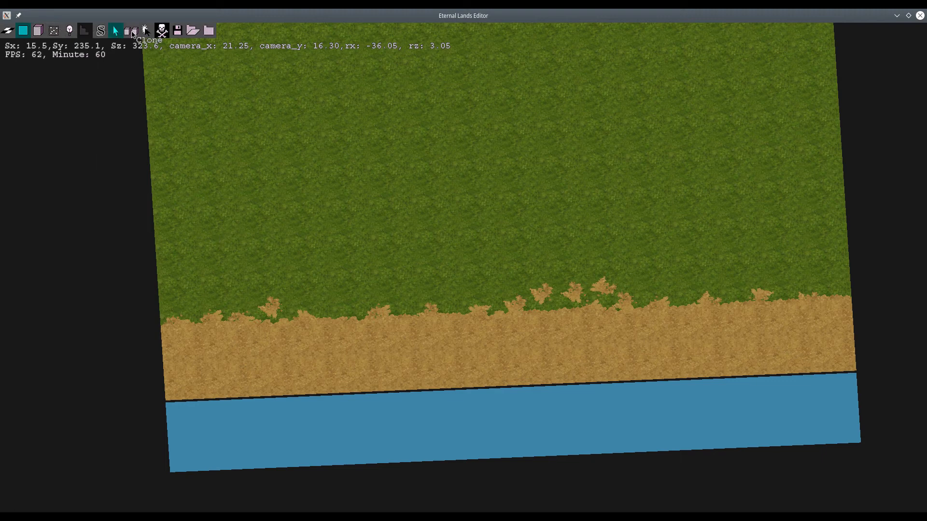
# - Paint a large rectangular block of grey woven-pattern stone tiles in the grass area north of the dirt strip
pyautogui.click(7, 29)
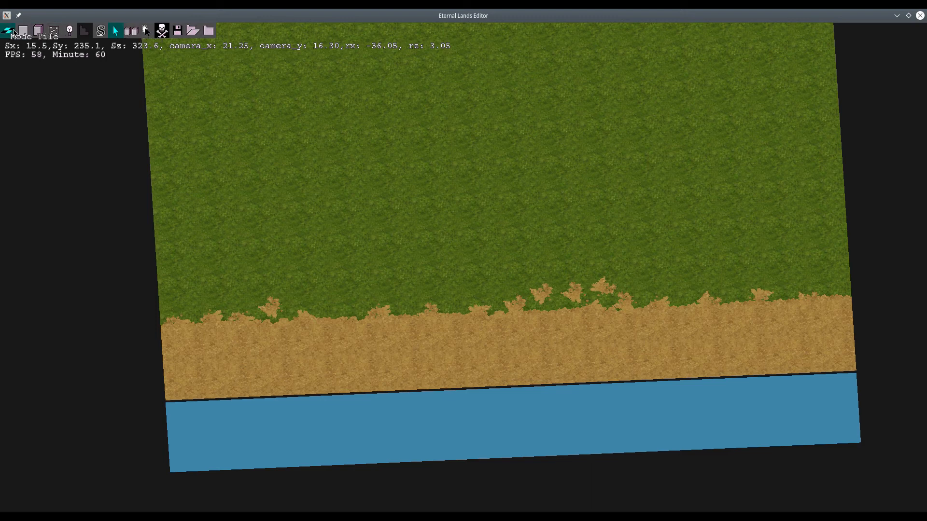
pyautogui.click(145, 32)
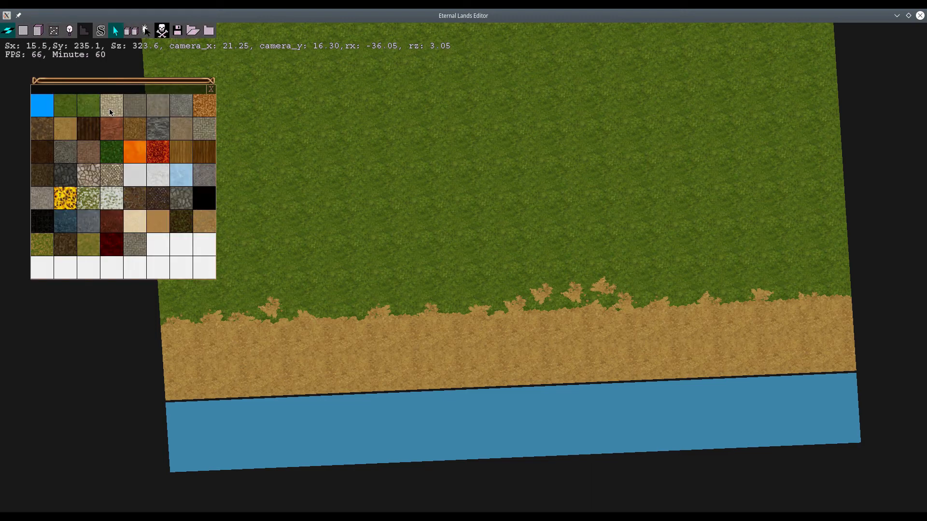
pyautogui.click(206, 135)
pyautogui.moveTo(253, 161)
pyautogui.mouseDown()
pyautogui.moveTo(700, 142)
pyautogui.moveTo(687, 62)
pyautogui.moveTo(596, 31)
pyautogui.moveTo(309, 52)
pyautogui.moveTo(257, 54)
pyautogui.moveTo(464, 32)
pyautogui.moveTo(251, 45)
pyautogui.moveTo(259, 147)
pyautogui.moveTo(567, 139)
pyautogui.moveTo(641, 100)
pyautogui.moveTo(520, 55)
pyautogui.moveTo(266, 96)
pyautogui.moveTo(602, 124)
pyautogui.moveTo(519, 93)
pyautogui.moveTo(478, 98)
pyautogui.mouseUp()
pyautogui.scroll(-2, 414, 118)
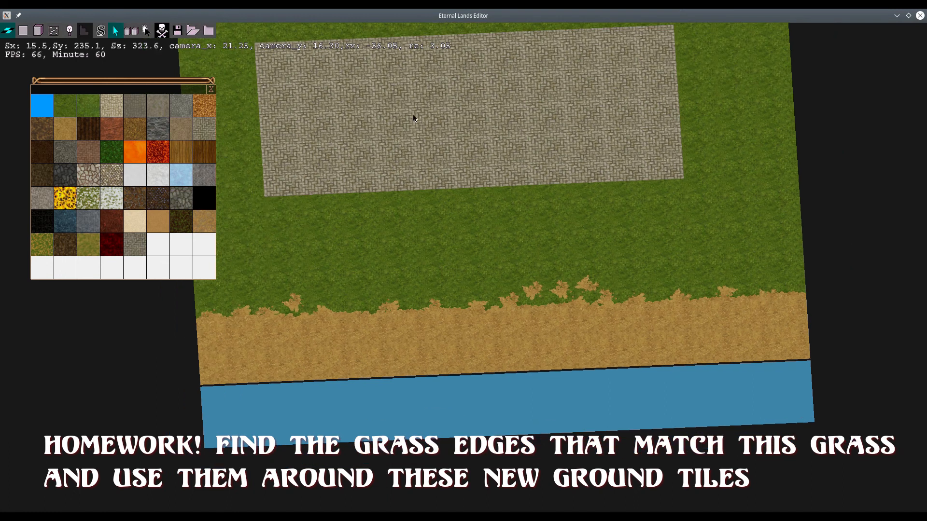
# - Extend the stone tile block northward to the map's far edge, keeping the block's full width
pyautogui.scroll(-5, 413, 115)
pyautogui.press('d')
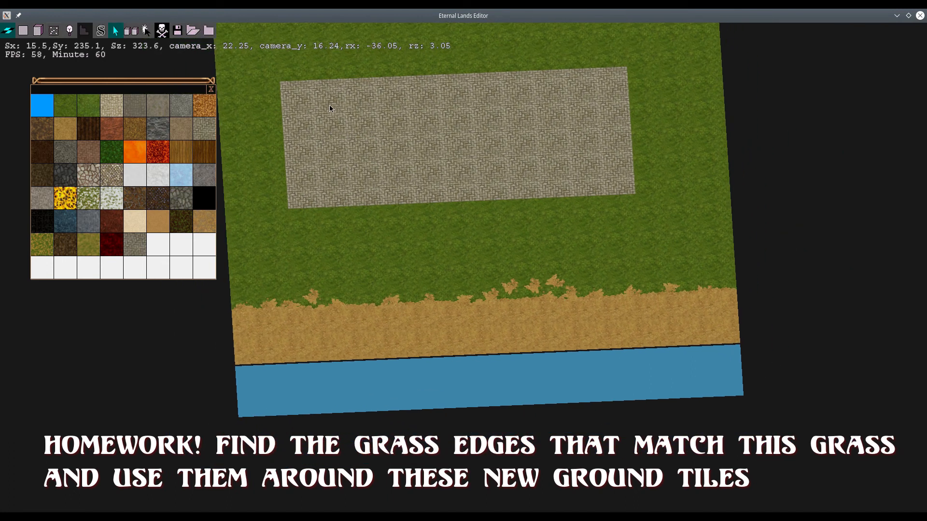
pyautogui.click(130, 31)
pyautogui.press('Up')
pyautogui.press('Up')
pyautogui.press('Up')
pyautogui.press('Up')
pyautogui.press('Up')
pyautogui.press('Up')
pyautogui.press('Up')
pyautogui.press('Up')
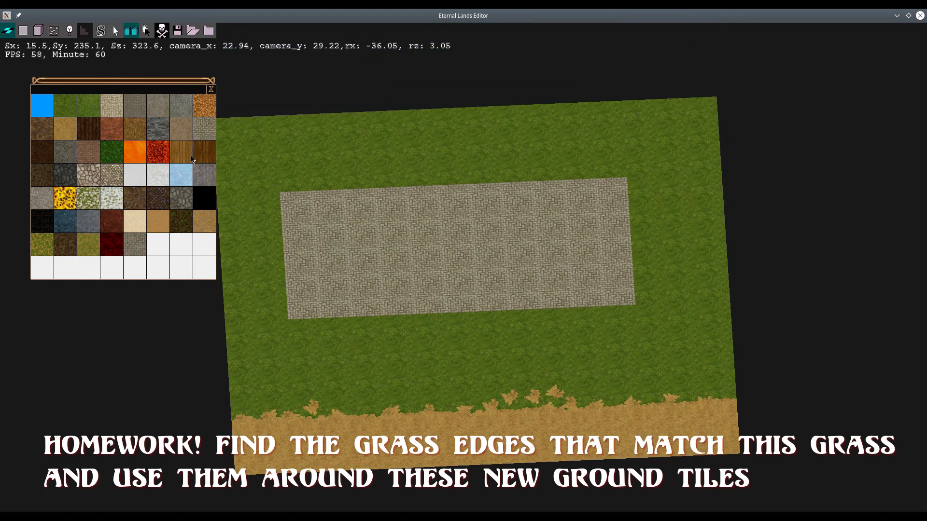
pyautogui.moveTo(300, 183)
pyautogui.mouseDown()
pyautogui.moveTo(610, 161)
pyautogui.moveTo(525, 145)
pyautogui.moveTo(319, 152)
pyautogui.moveTo(499, 121)
pyautogui.moveTo(596, 124)
pyautogui.mouseUp()
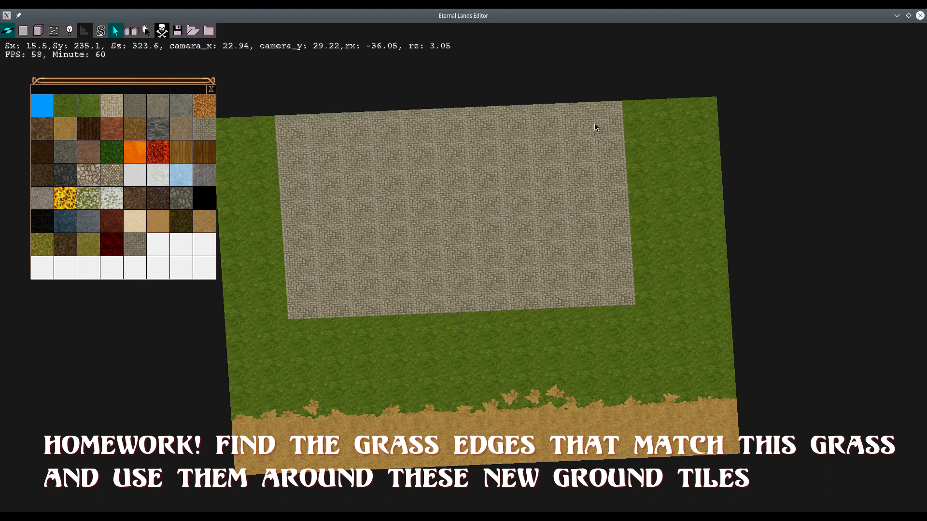
# - Paint a small block of dark brown striped tiles along the map's high-X edge, beside the stone area
pyautogui.press('Left')
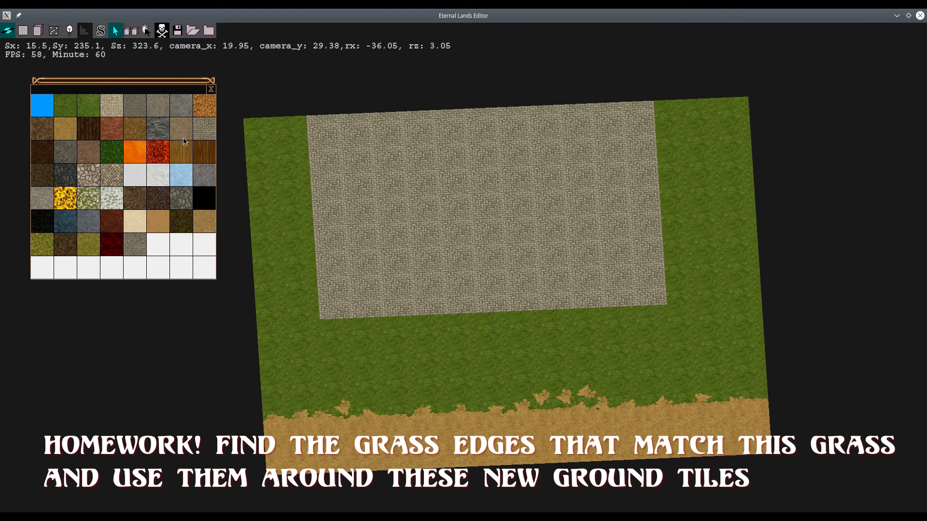
pyautogui.press('Left')
pyautogui.click(82, 135)
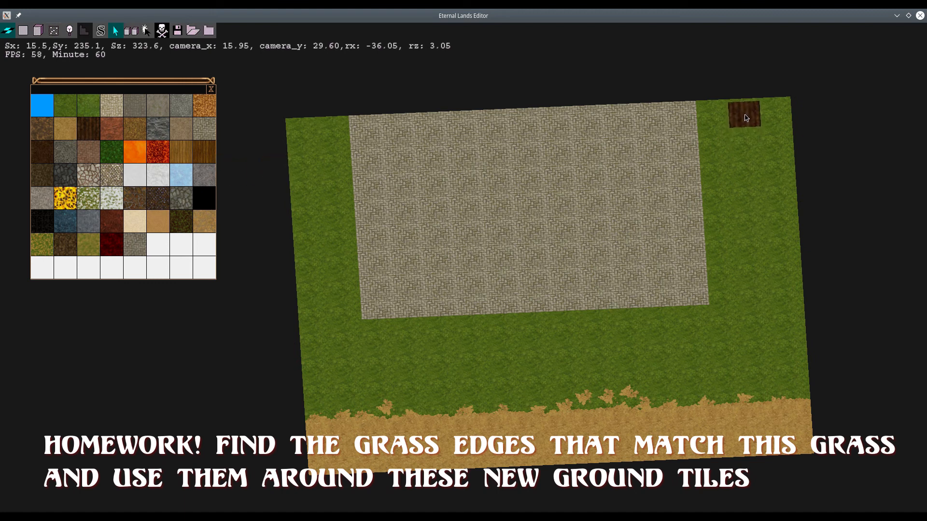
pyautogui.moveTo(746, 119)
pyautogui.mouseDown()
pyautogui.moveTo(754, 212)
pyautogui.moveTo(781, 207)
pyautogui.moveTo(777, 120)
pyautogui.moveTo(735, 110)
pyautogui.moveTo(774, 110)
pyautogui.mouseUp()
pyautogui.click(130, 32)
pyautogui.click(713, 120)
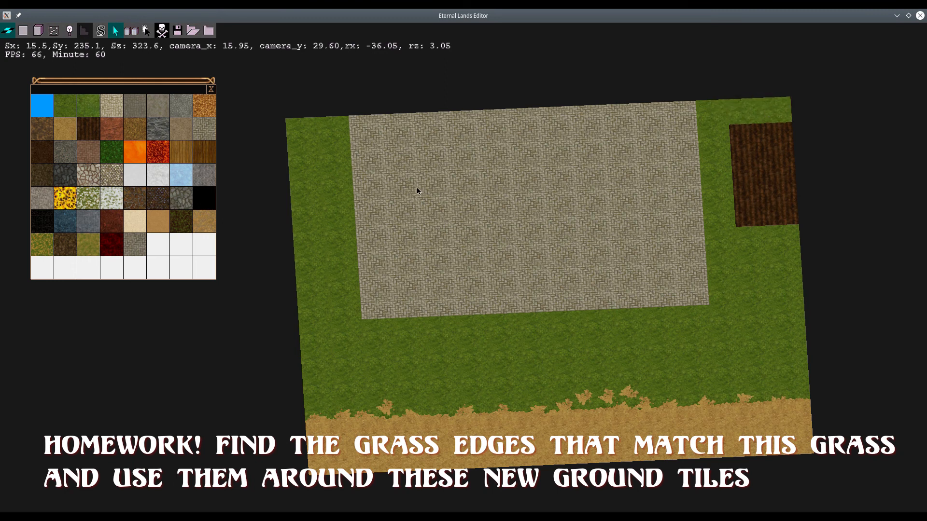
# - Save the map over the existing file ZZZZZZZ-TutorialMap.elm.gz in the maps folder
pyautogui.click(178, 32)
pyautogui.click(352, 400)
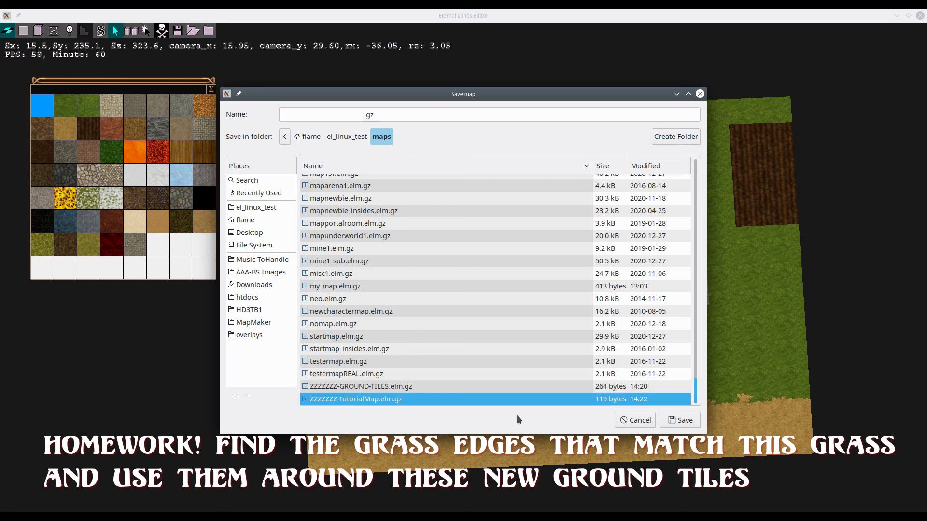
pyautogui.click(682, 422)
# - Examine the map's stone and dark brown tile blocks and their hard borders with the surrounding grass
pyautogui.press('s')
pyautogui.press('s')
pyautogui.press('s')
pyautogui.press('s')
pyautogui.press('s')
pyautogui.press('s')
pyautogui.press('s')
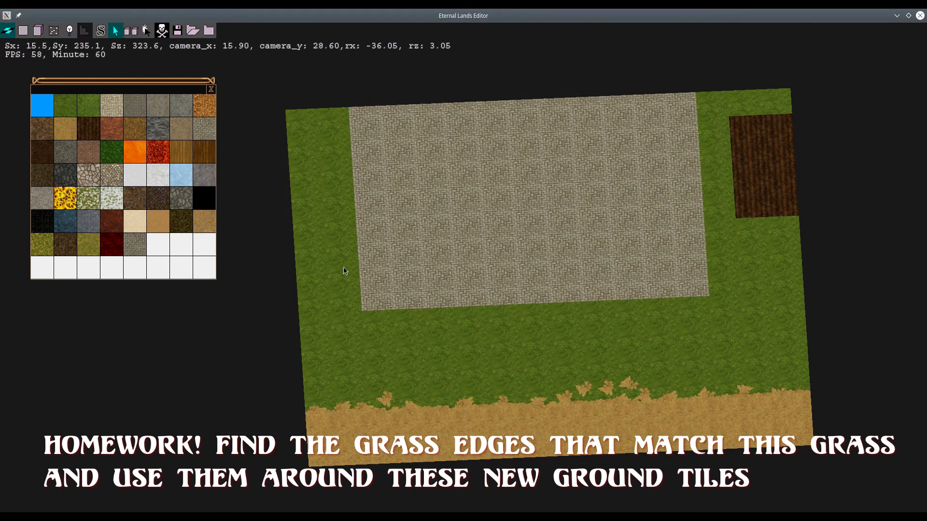
pyautogui.scroll(1, 344, 270)
pyautogui.press('w')
pyautogui.moveTo(579, 273); pyautogui.dragTo(525, 243, button='middle')
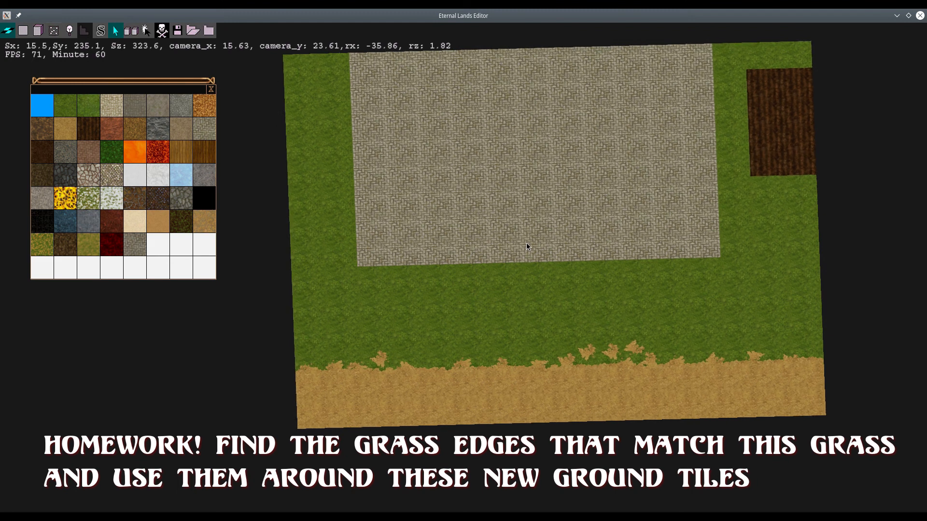